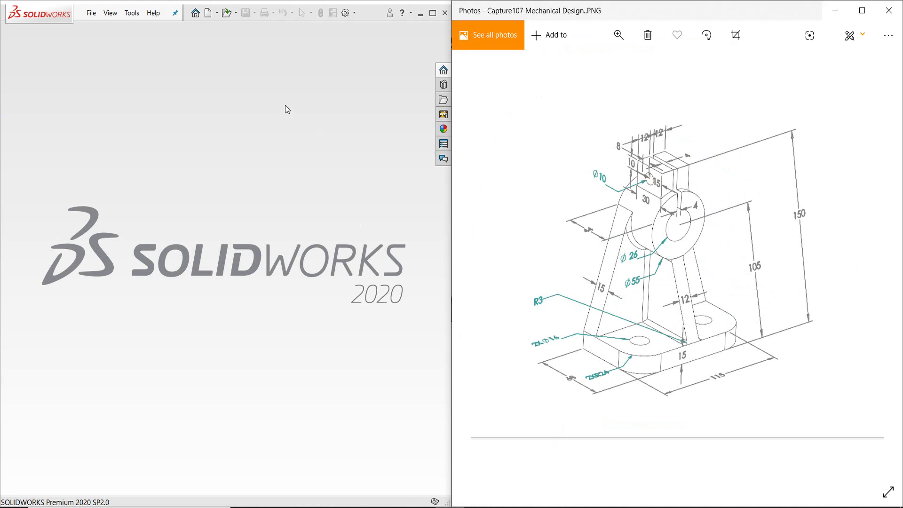
Create a new blank Part document from the New SOLIDWORKS Document dialog
left_click(217, 14)
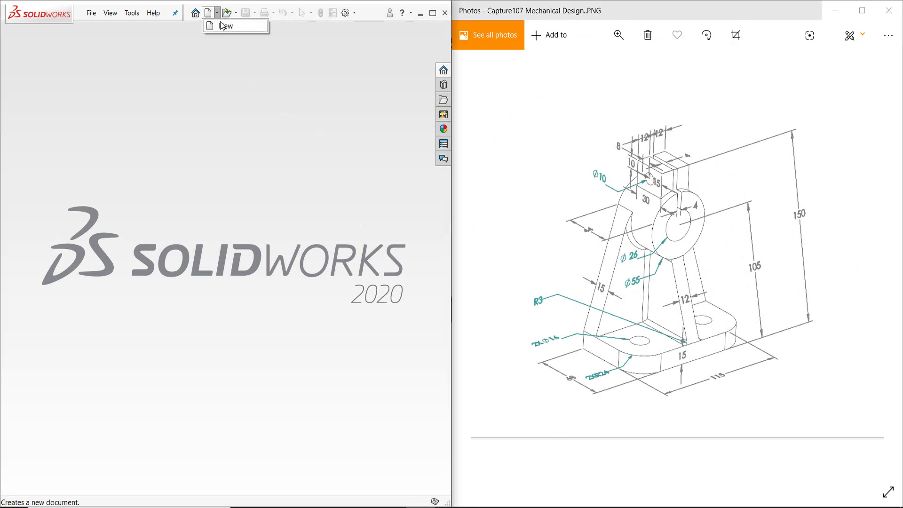
left_click(223, 27)
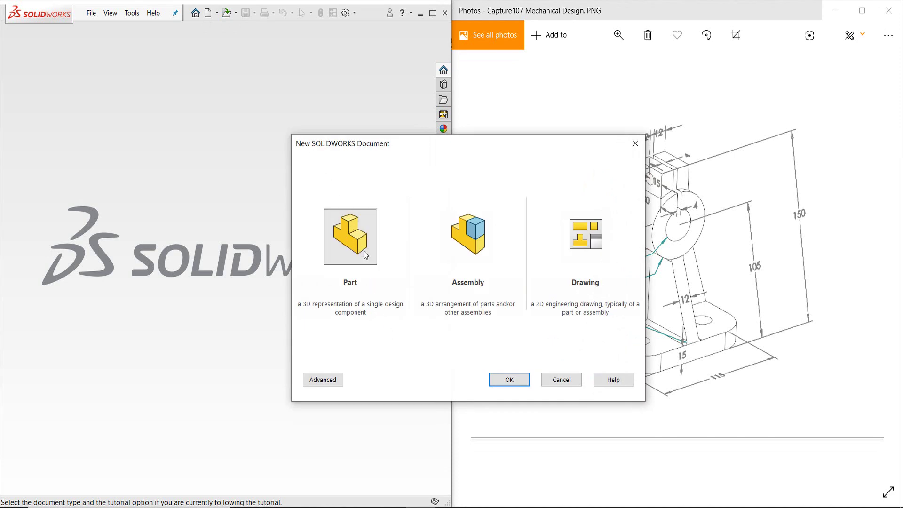
left_click(508, 378)
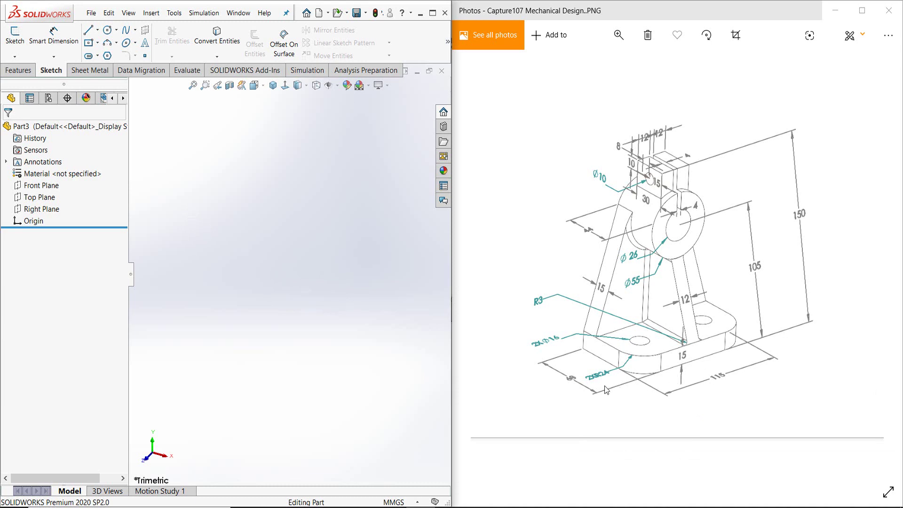
Sketch a center rectangle from the origin on the Top Plane
left_click(50, 202)
left_click(72, 182)
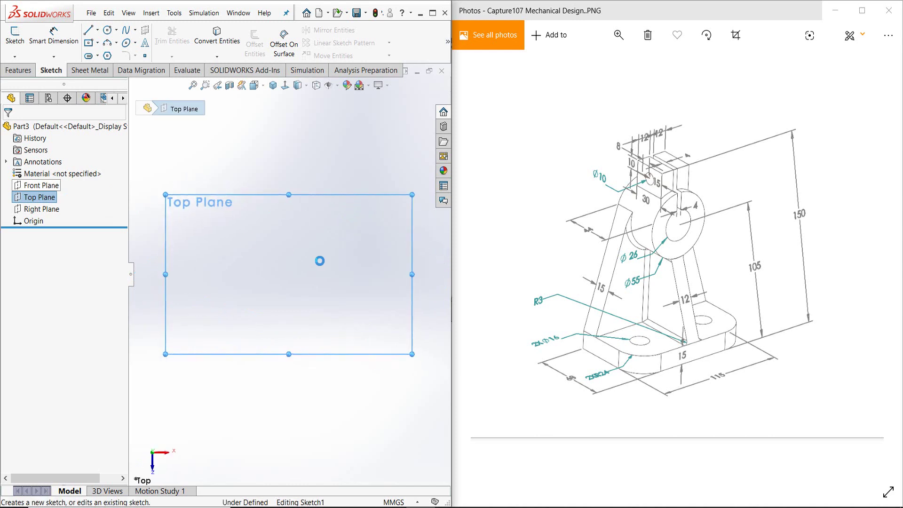
key("s")
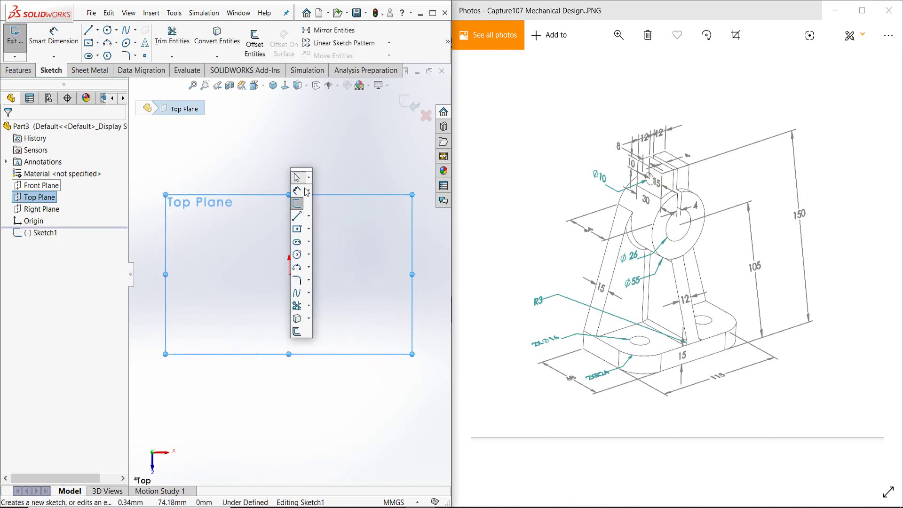
left_click(297, 229)
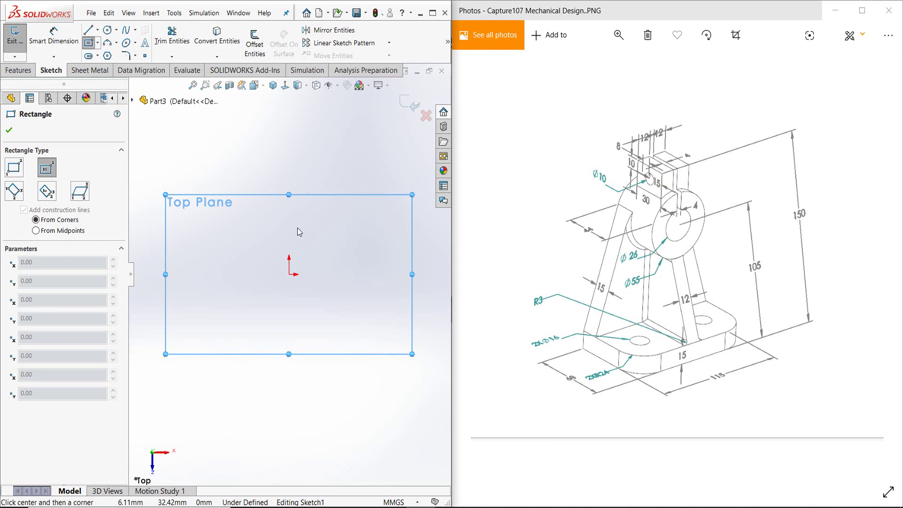
left_click(289, 274)
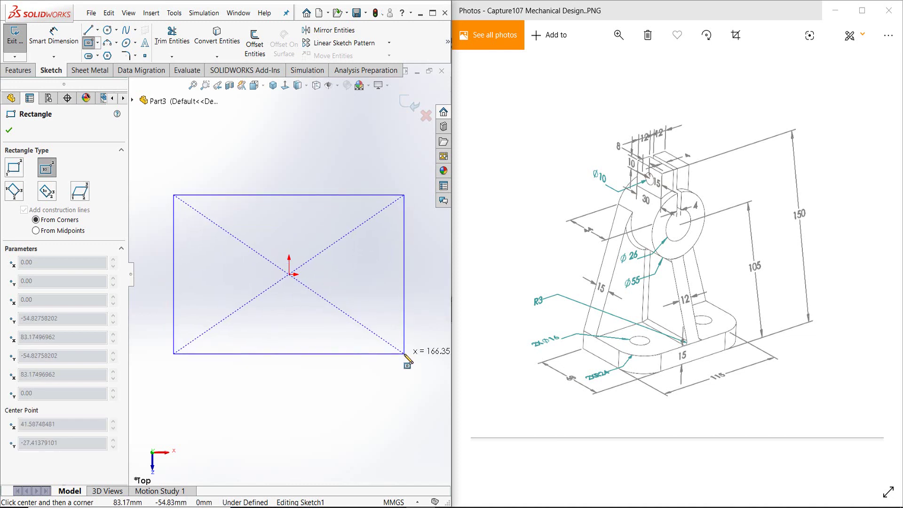
left_click(404, 353)
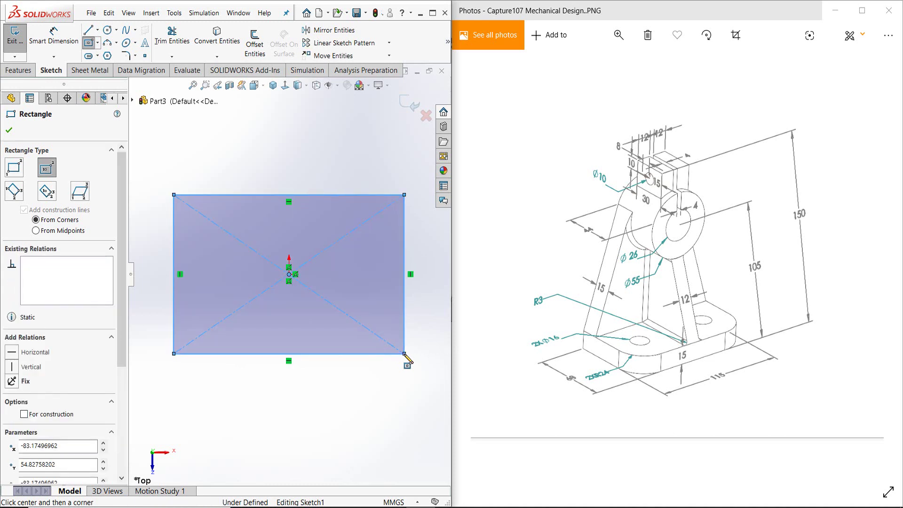
key("Escape")
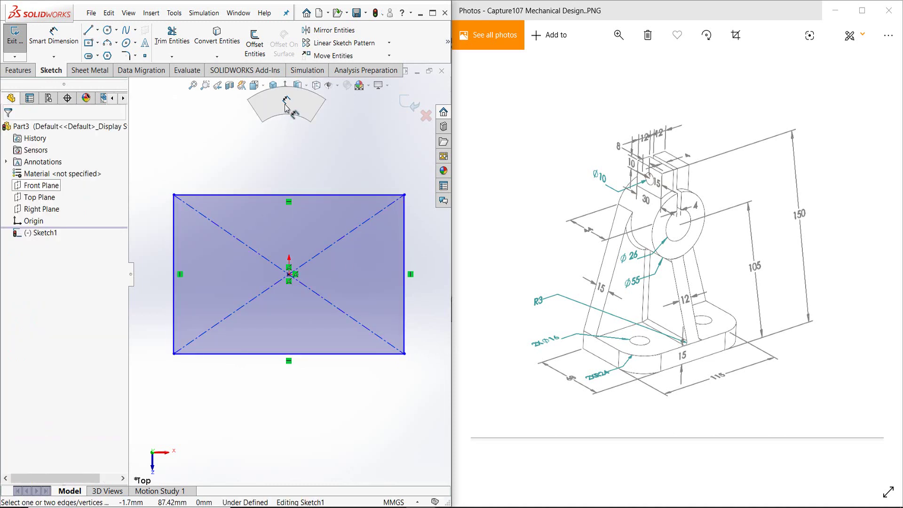
Dimension the rectangle 115 mm wide and 68 mm high
right_click_drag(286, 157, 287, 117)
left_click(309, 195)
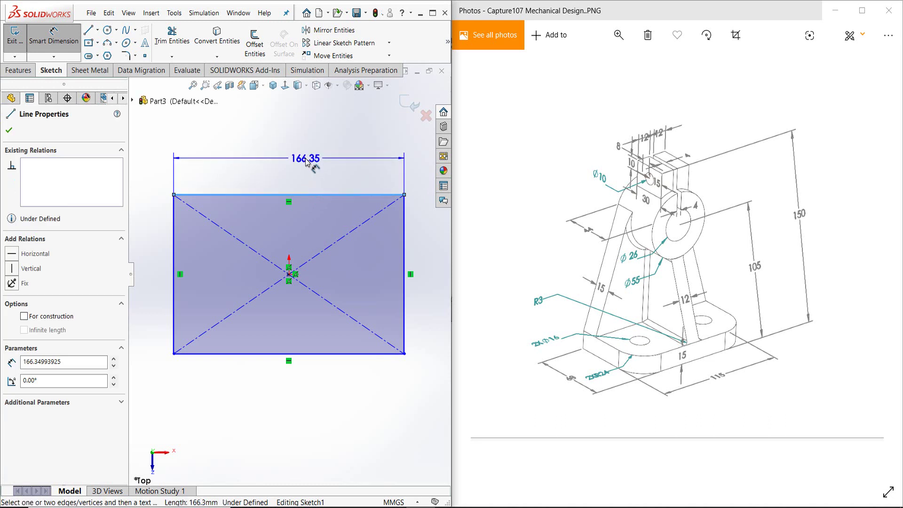
left_click(305, 160)
type("115")
key("Return")
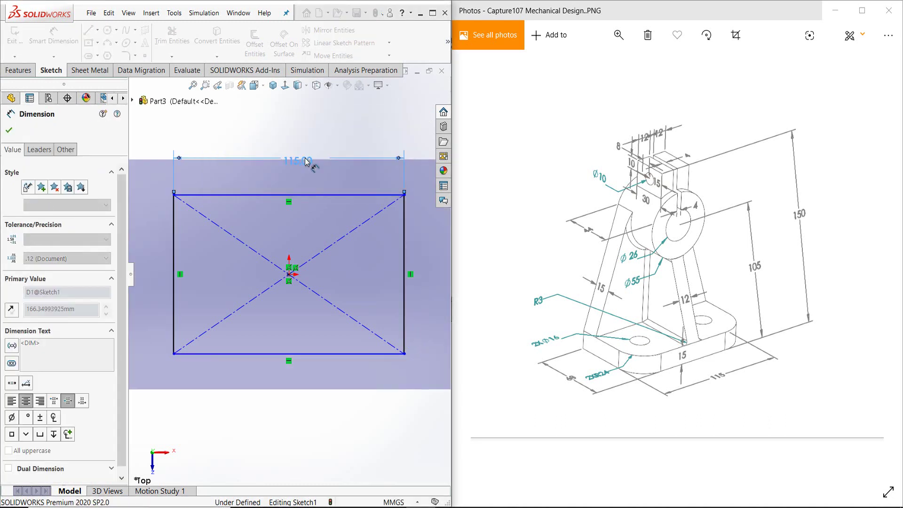
left_click(174, 254)
left_click(147, 268)
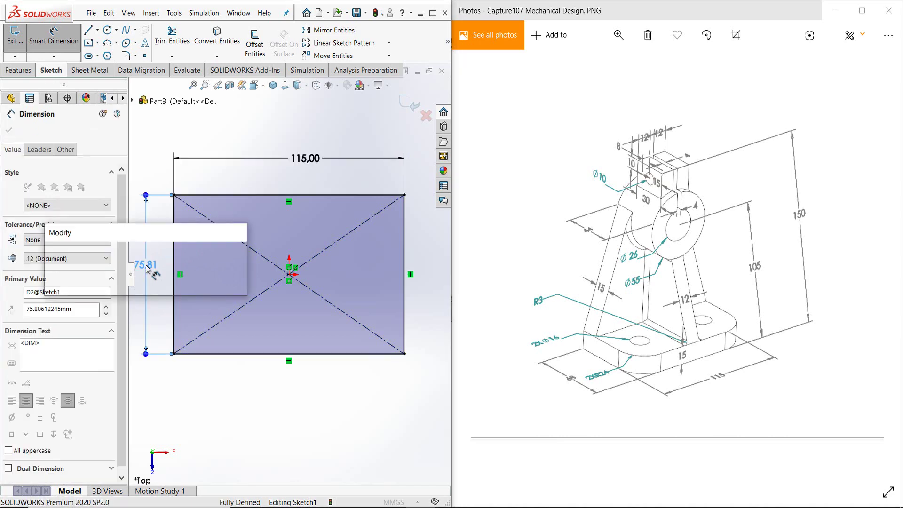
type("68")
key("Return")
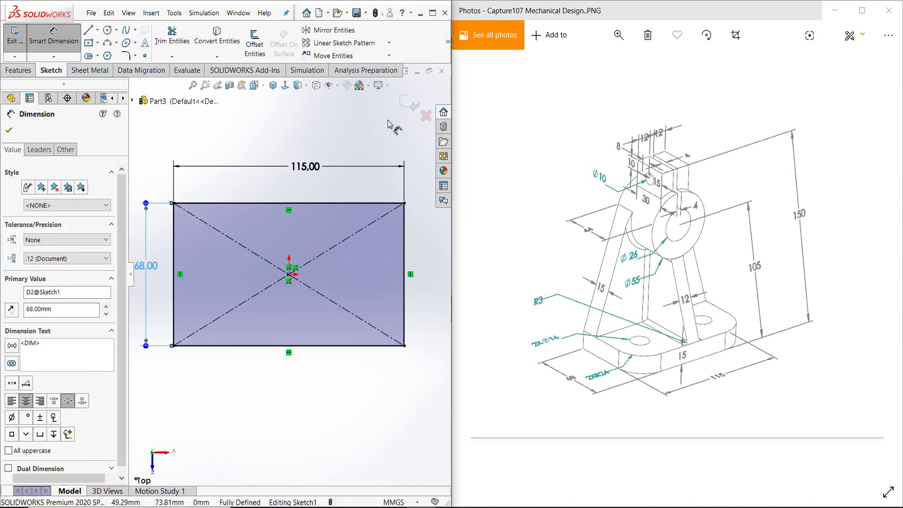
left_click(388, 124)
Exit the sketch and extrude the rectangle 15 mm thick in isometric view
left_click(408, 104)
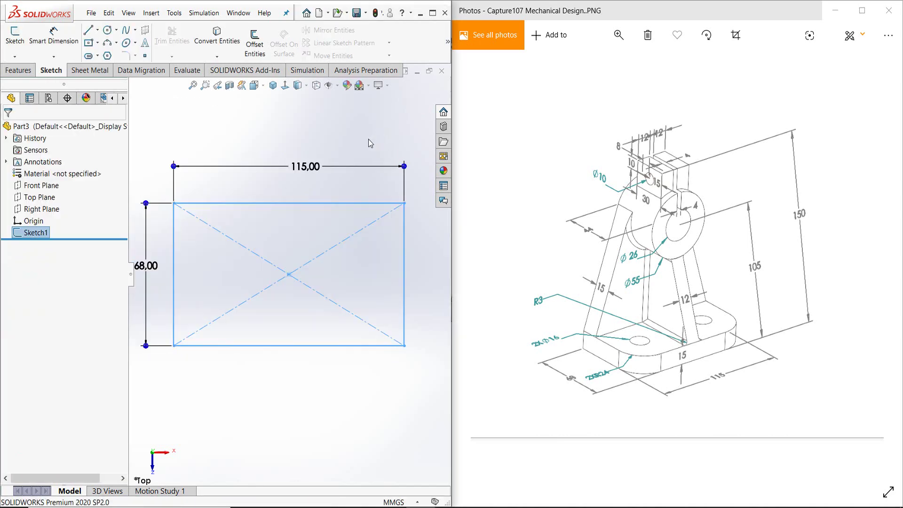
key("f")
key("ctrl+7")
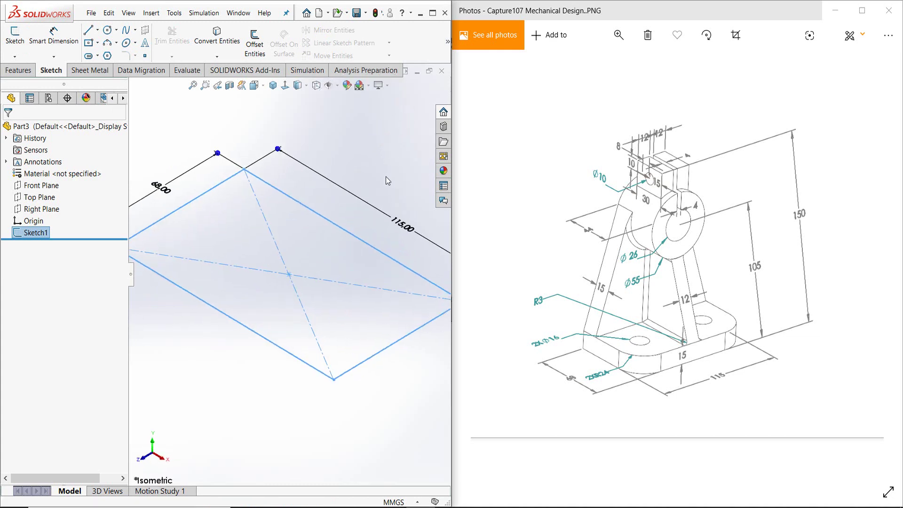
key("s")
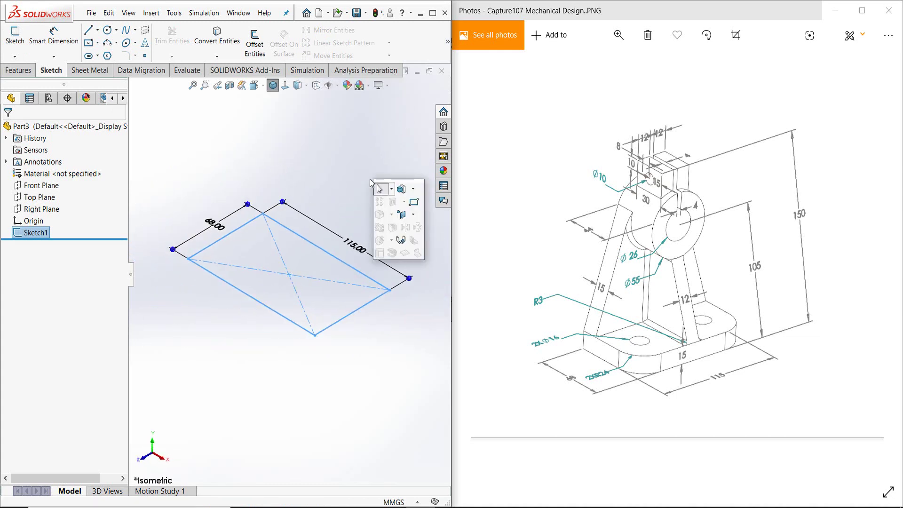
left_click(401, 189)
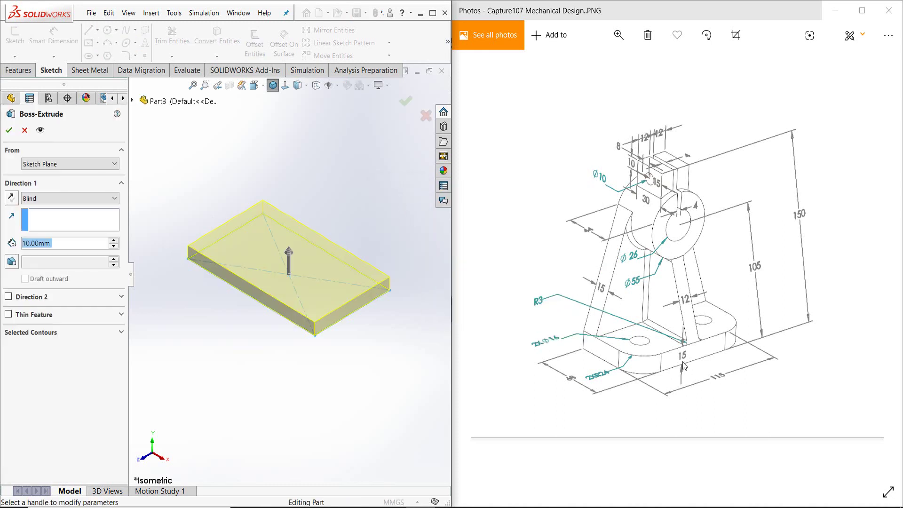
type("15")
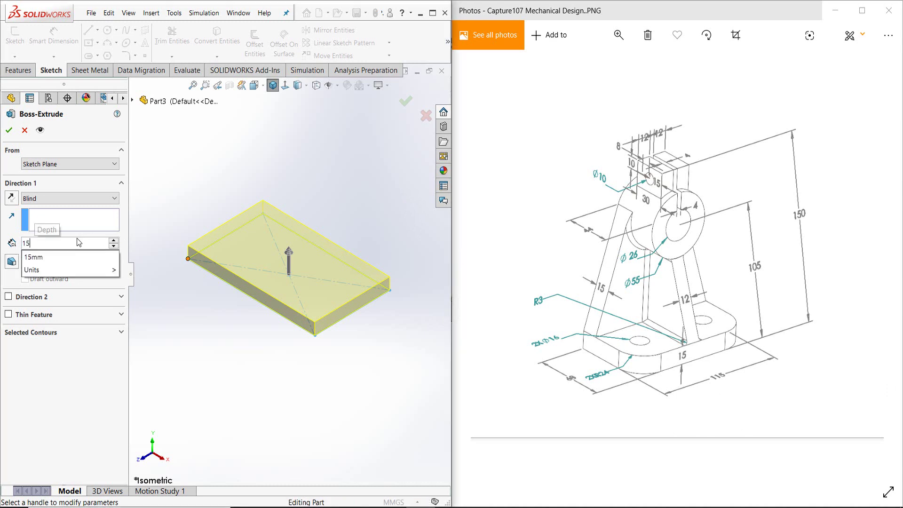
key("Return")
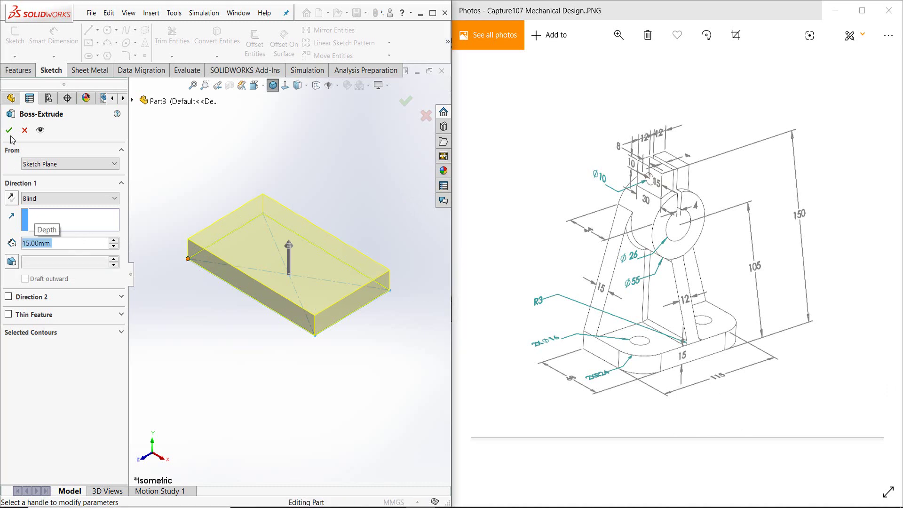
right_click(297, 217)
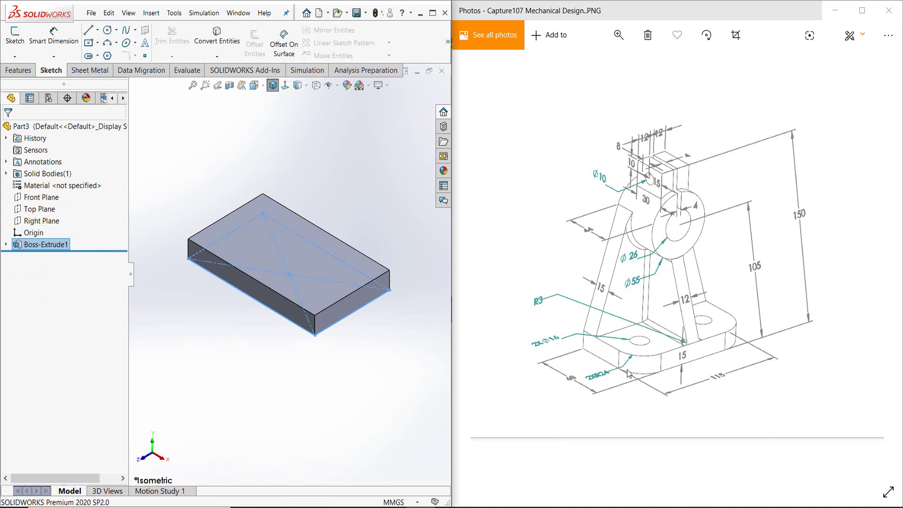
Fillet the front and left vertical corner edges of the slab with a 24 mm radius
left_click(371, 192)
key("s")
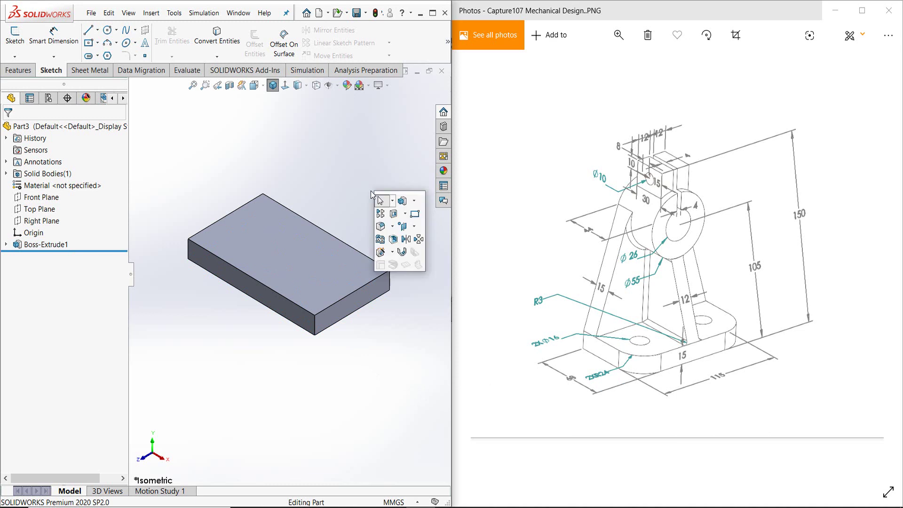
left_click(380, 226)
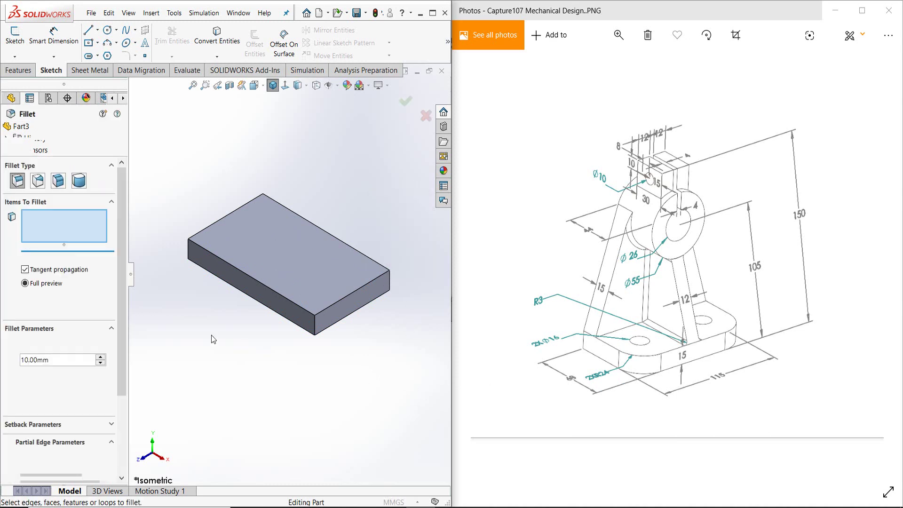
double_click(41, 359)
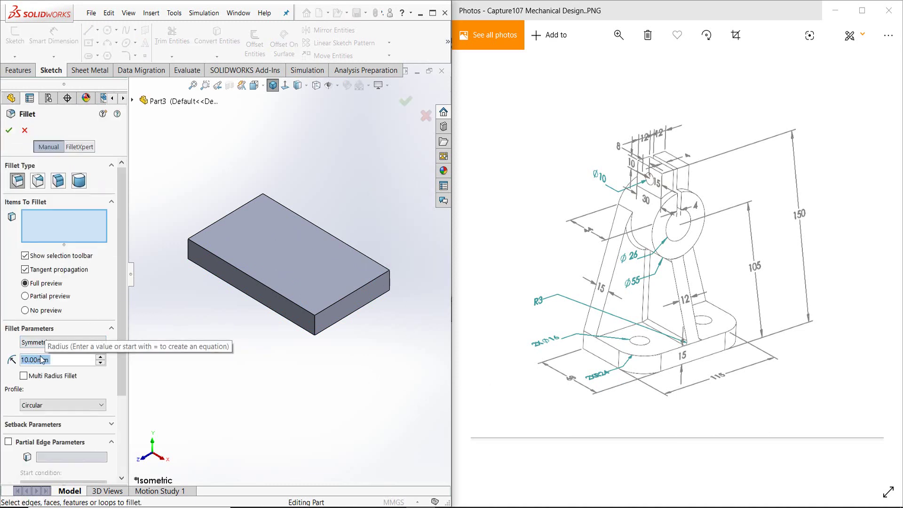
type("24")
key("Return")
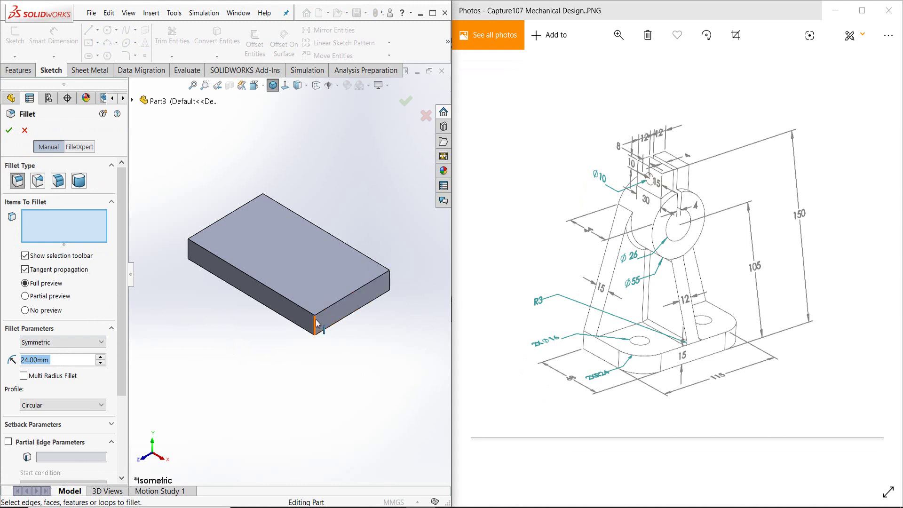
left_click(315, 320)
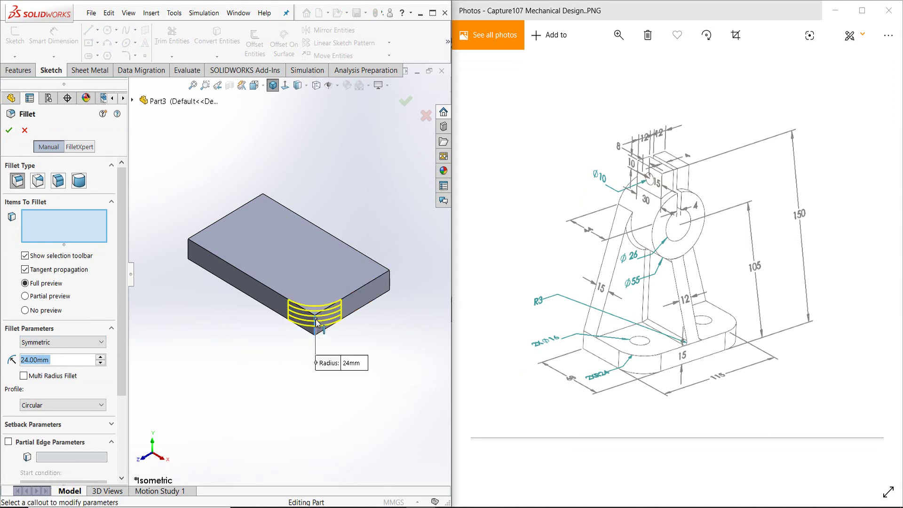
left_click(187, 241)
left_click(8, 130)
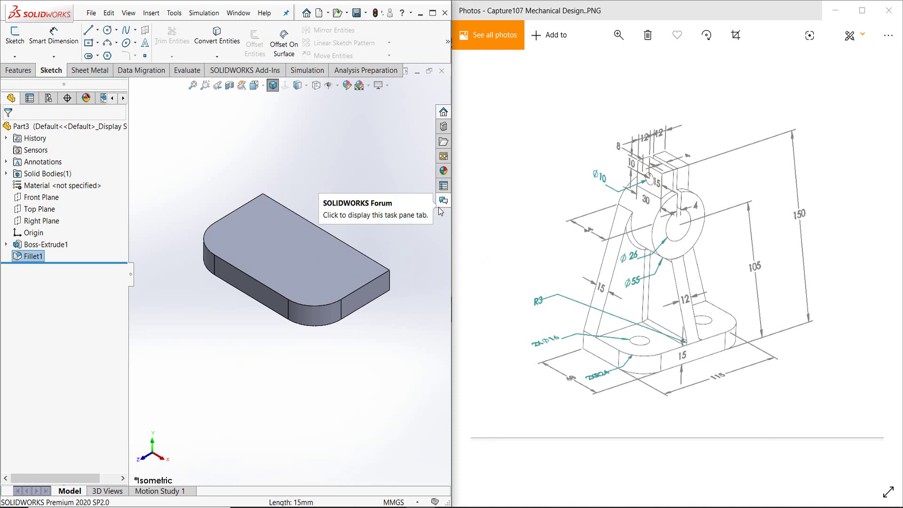
On the slab's long side face, sketch a construction line rising from the origin
mouse_move(347, 240)
middle_mouse_down()
mouse_move(329, 235)
mouse_move(380, 235)
middle_mouse_up()
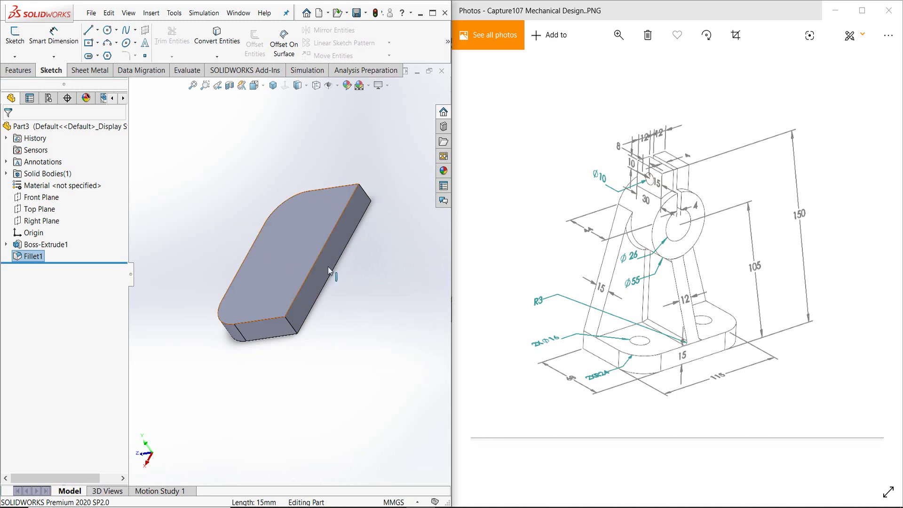
left_click(348, 254)
left_click(378, 228)
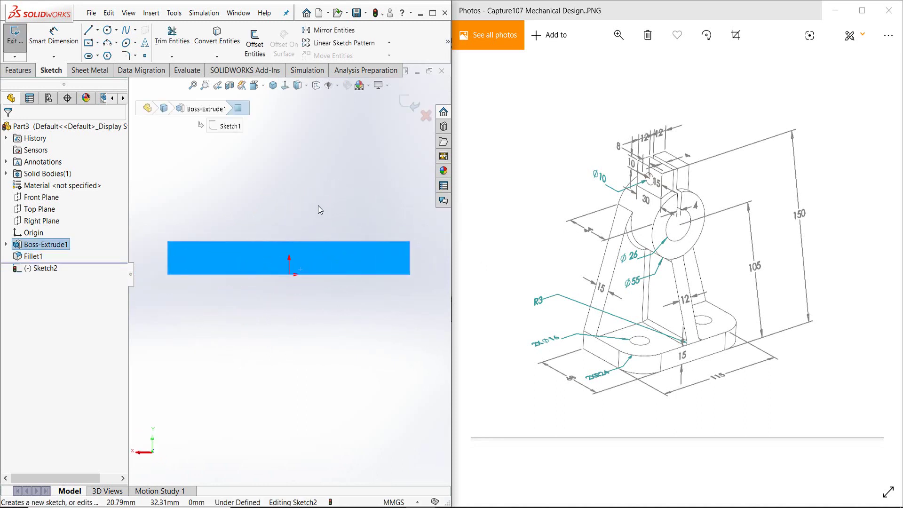
key("l")
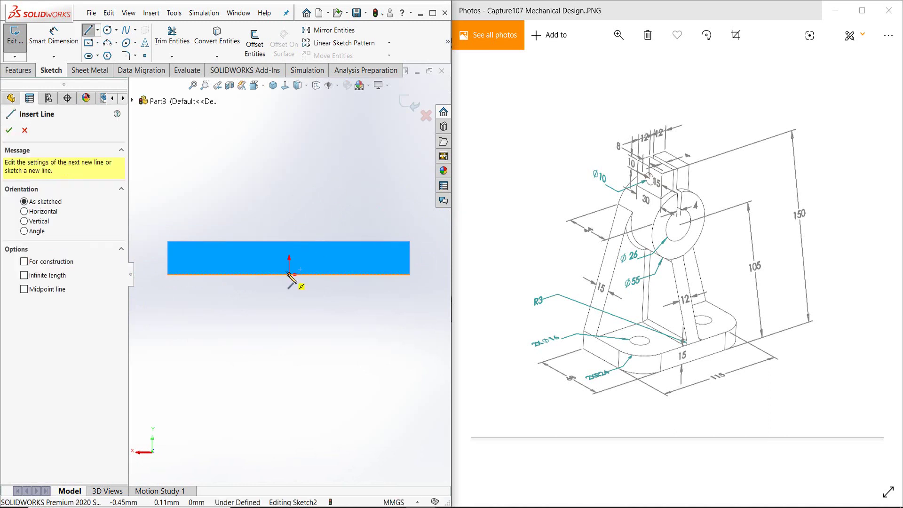
left_click(289, 274)
left_click(292, 125)
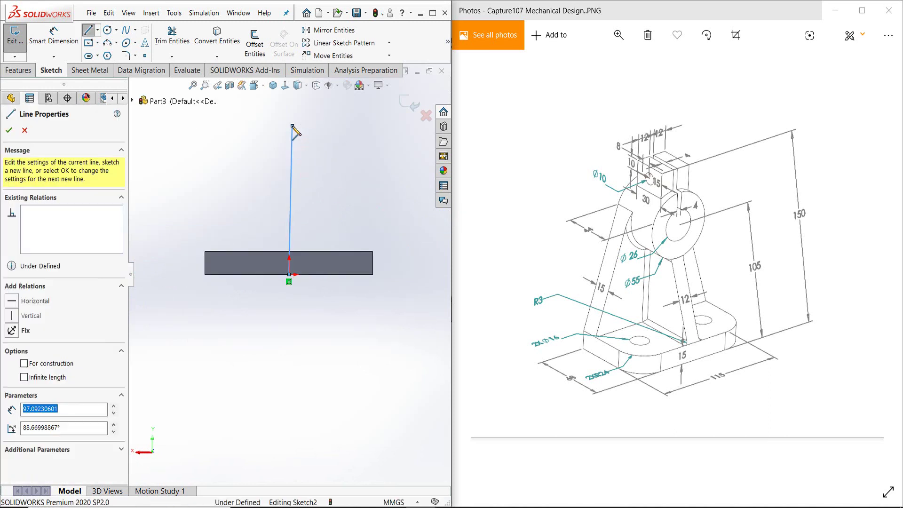
right_click(292, 125)
left_click(318, 134)
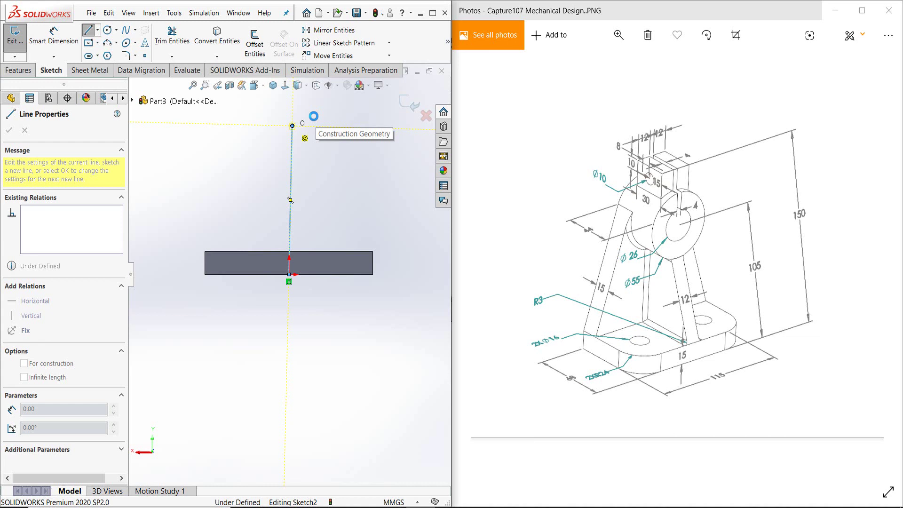
Make the construction line vertical and dimension it 105 mm
left_click(290, 145)
left_click(331, 102)
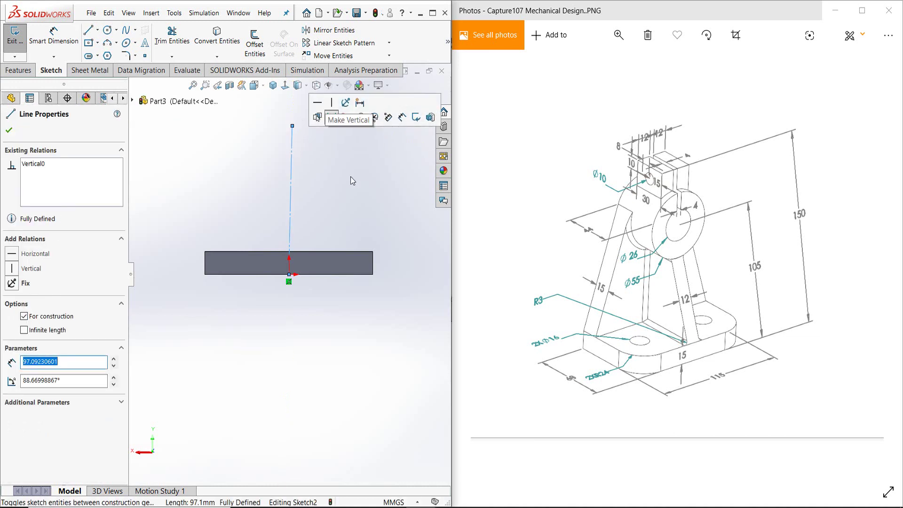
left_click(365, 196)
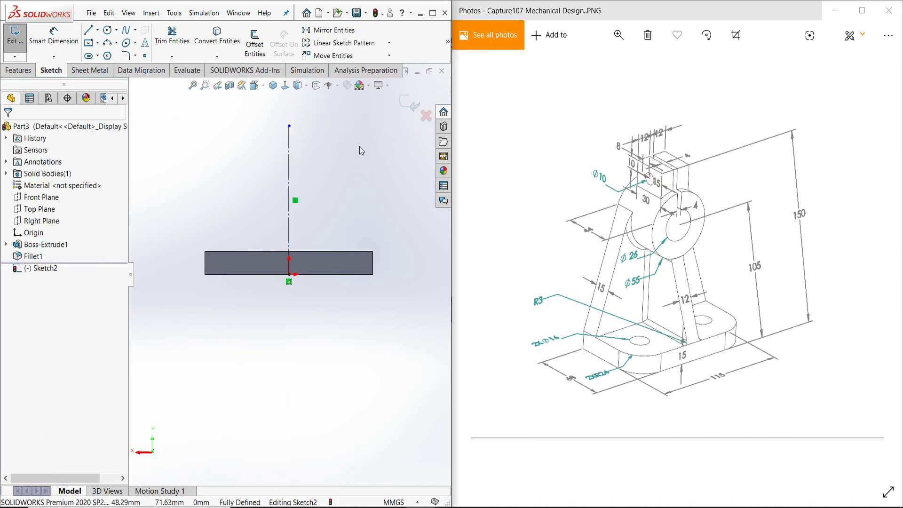
right_click_drag(362, 181, 362, 141)
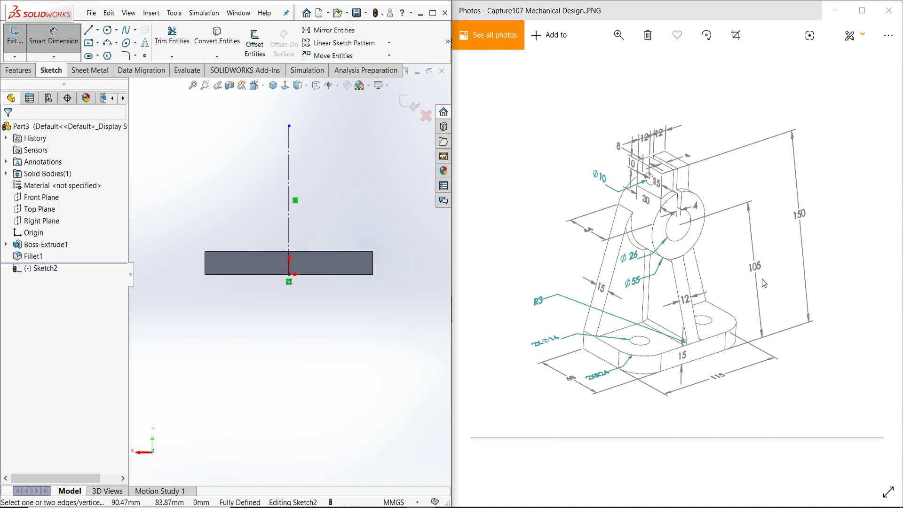
left_click(299, 173)
left_click(352, 183)
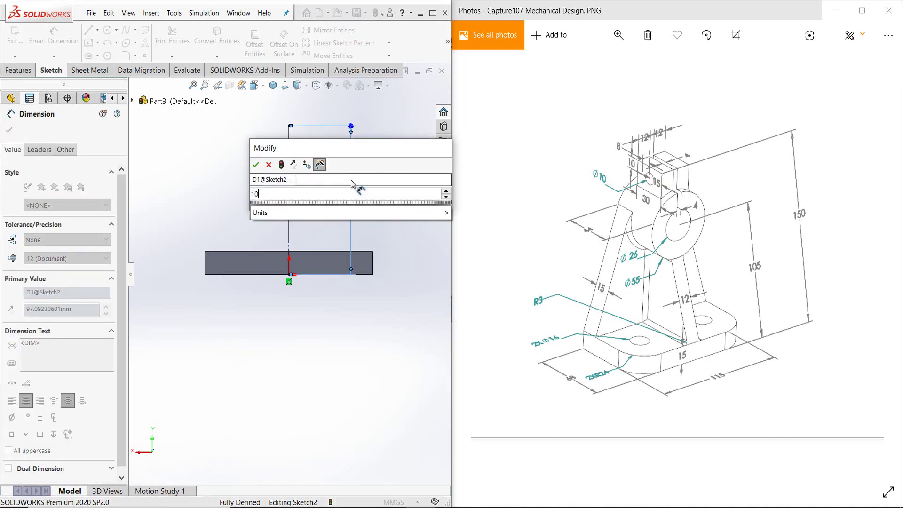
type("105")
key("Return")
key("Escape")
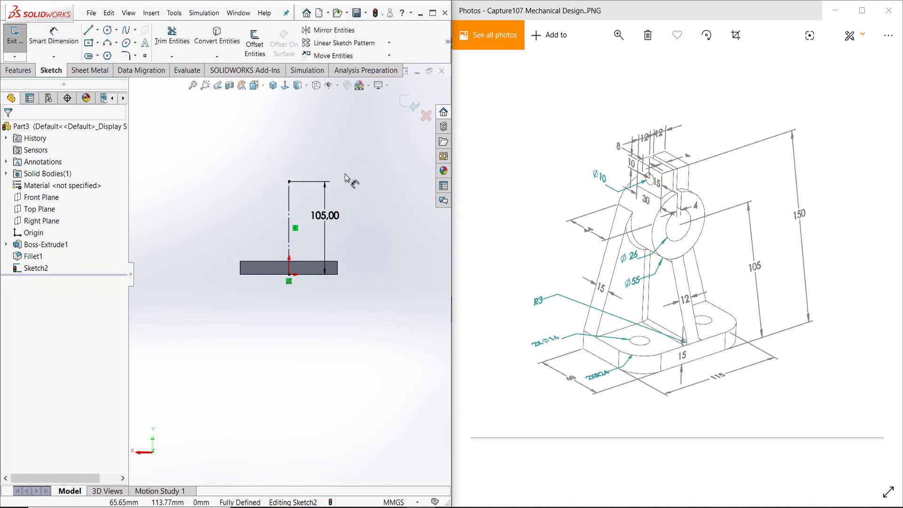
right_click_drag(309, 147, 346, 142)
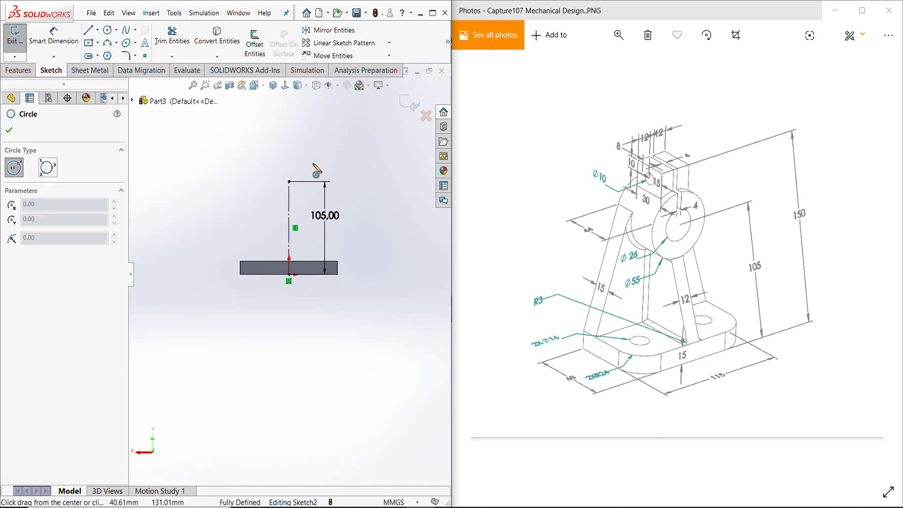
Draw a Ø55 circle centred at the top of the 105 mm line
left_click(288, 181)
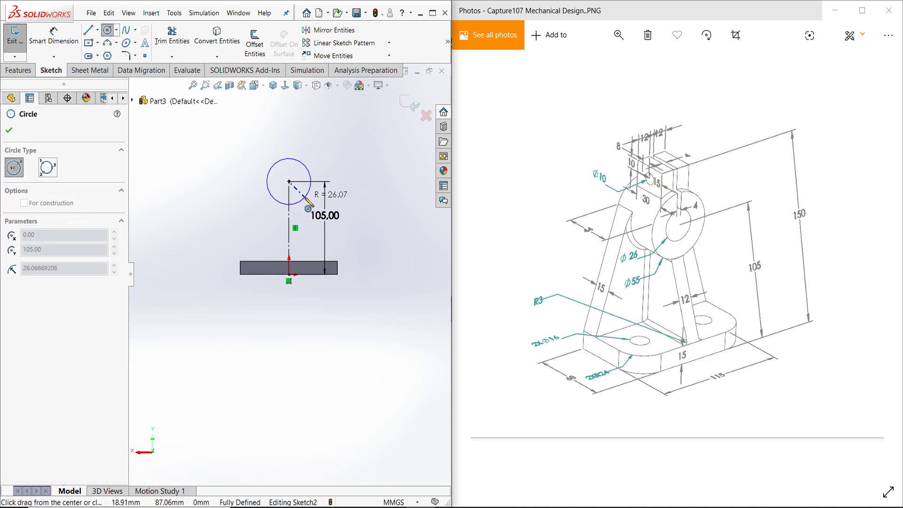
left_click(304, 197)
key("Escape")
right_click_drag(357, 159, 349, 122)
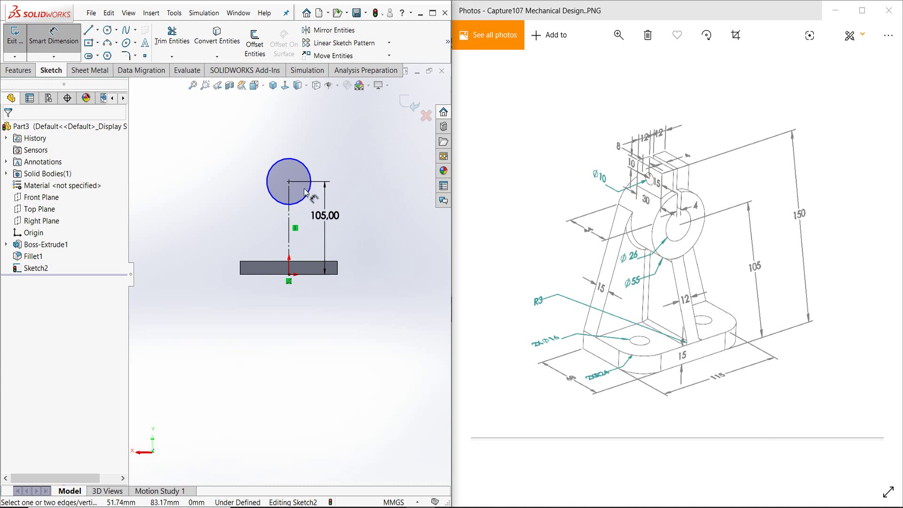
left_click(304, 170)
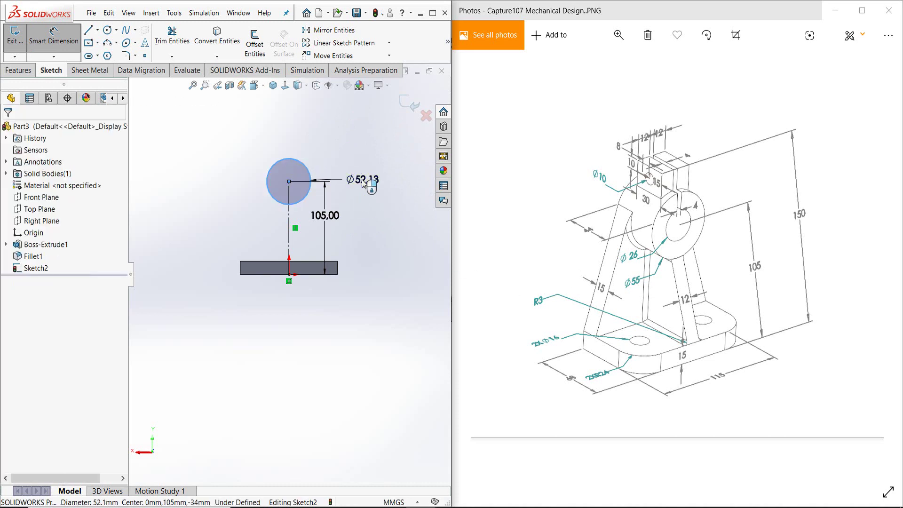
left_click(363, 182)
type("55")
key("Return")
key("Escape")
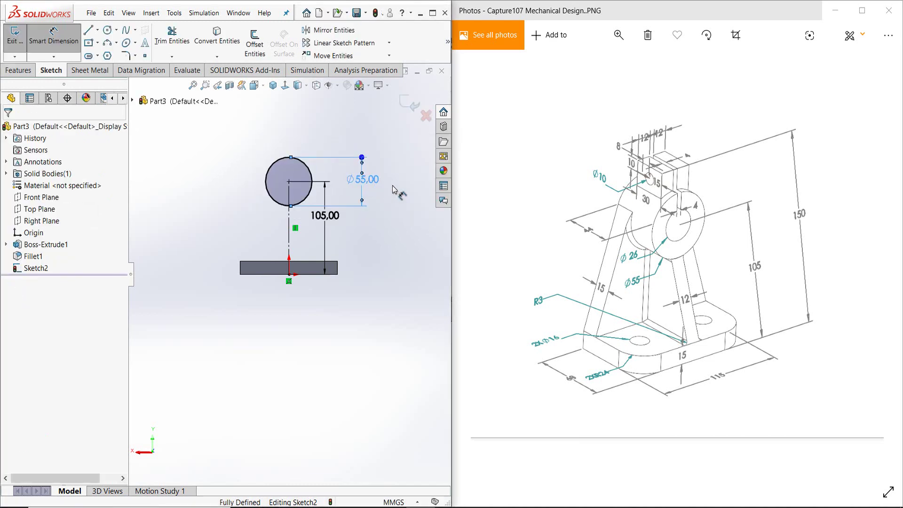
Add a concentric circle at the same centre and dimension it Ø26
right_click_drag(394, 187, 431, 184)
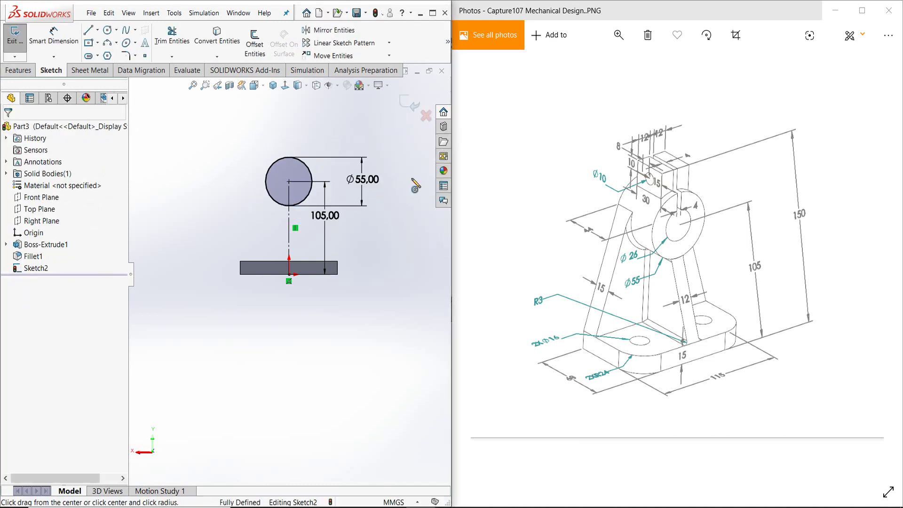
left_click(289, 181)
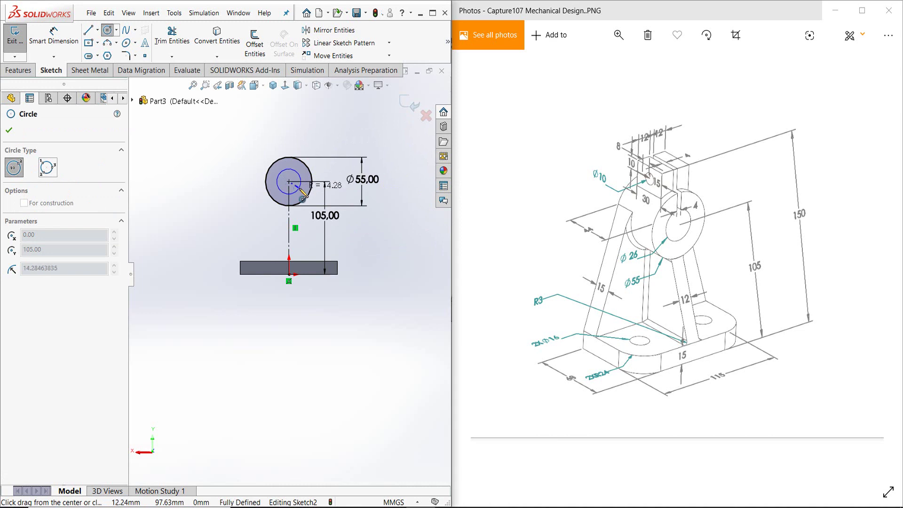
key("Escape")
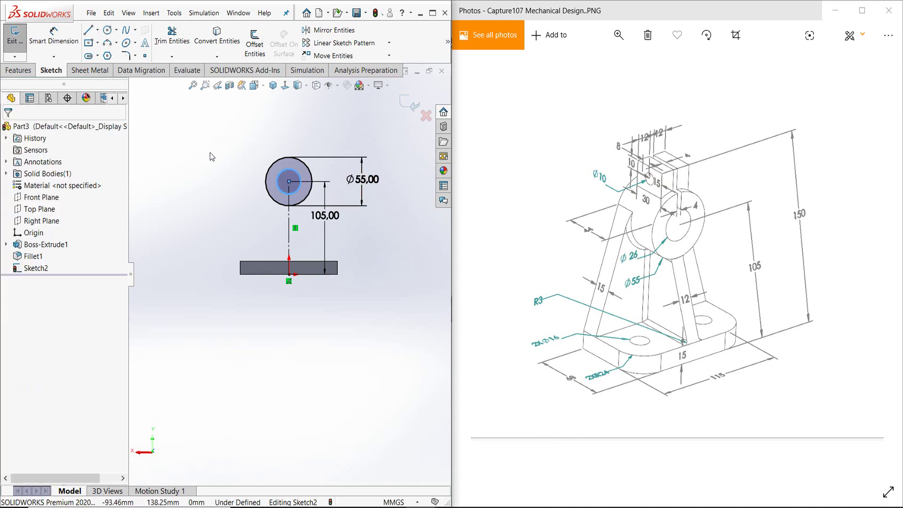
right_click_drag(212, 153, 213, 107)
left_click(279, 185)
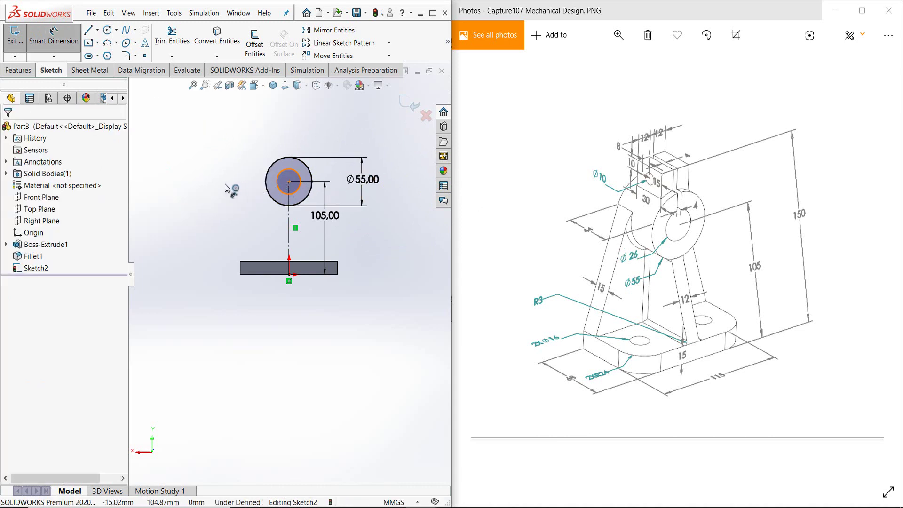
left_click(216, 187)
type("26")
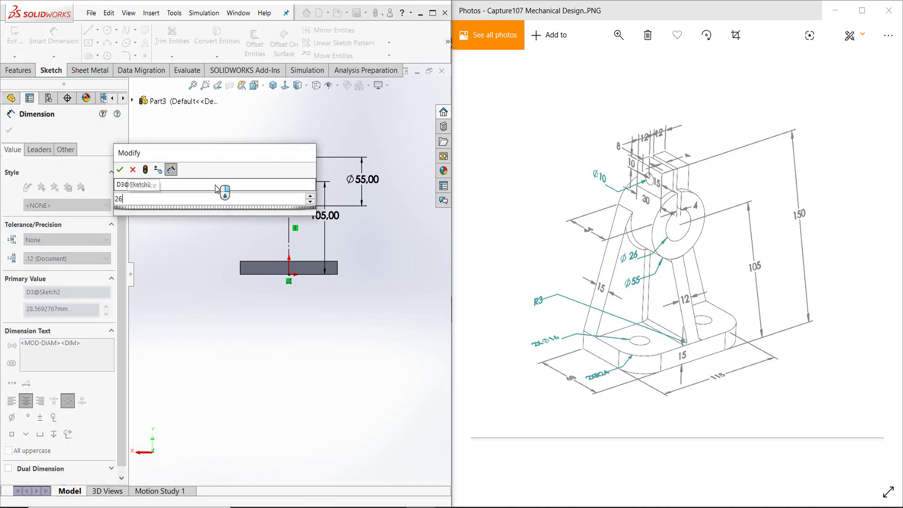
key("Return")
scroll(369, 243, "down", 2)
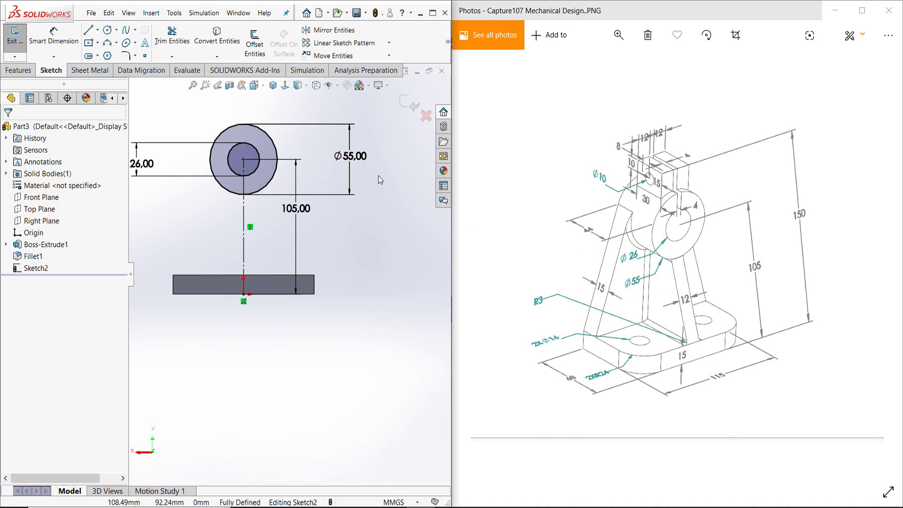
Extrude the ring sketch 44 mm in the reversed direction into a hollow cylinder
key("ctrl+b")
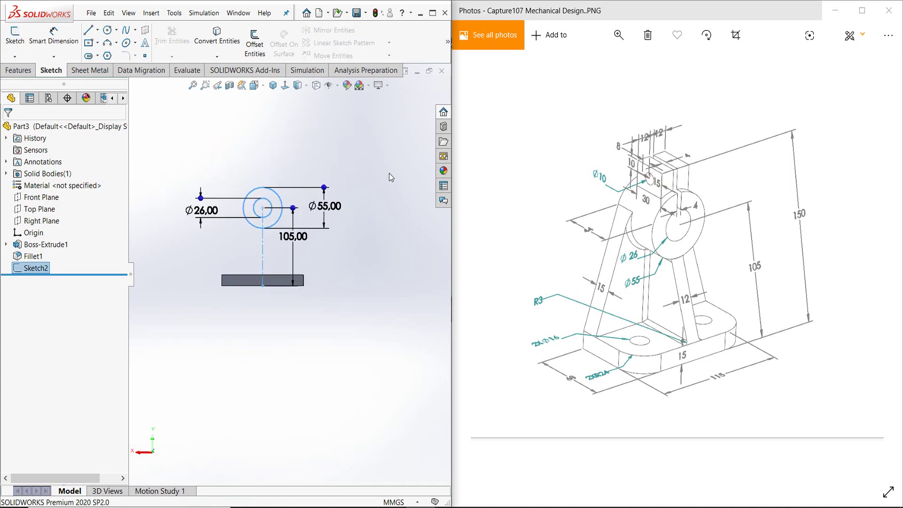
key("ctrl+7")
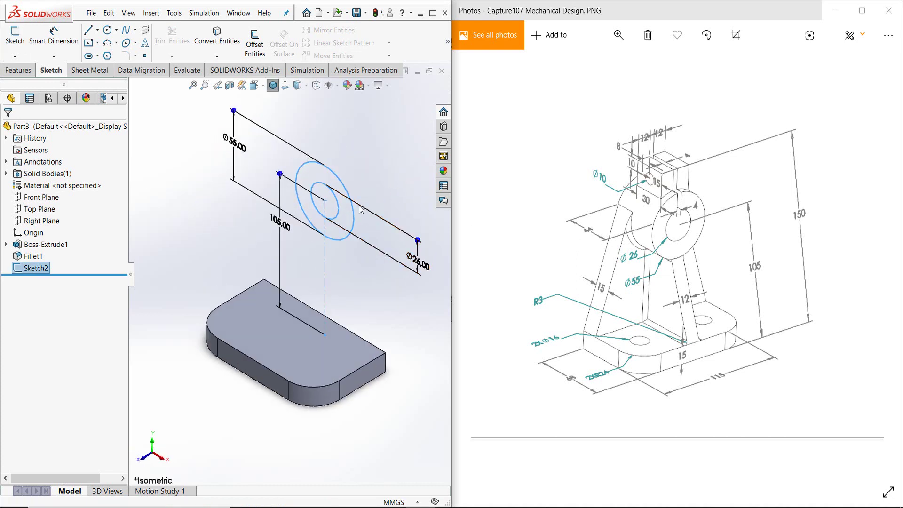
key("s")
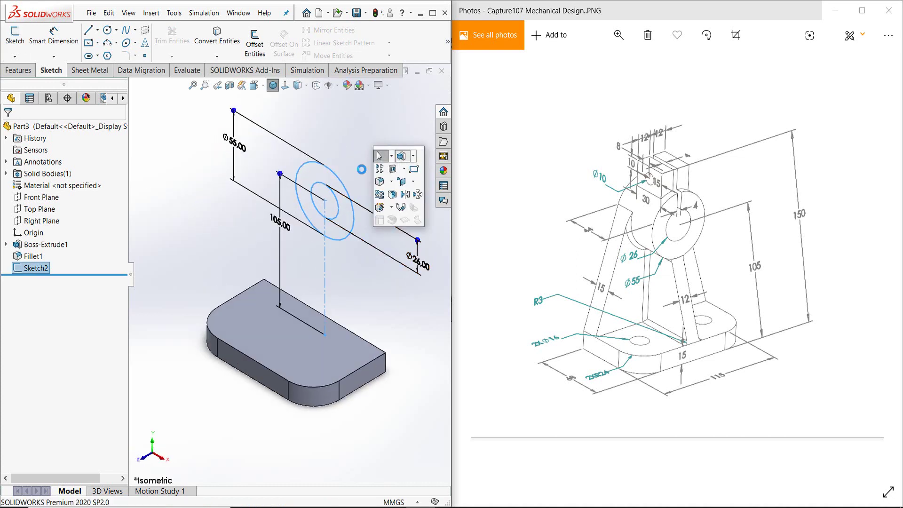
left_click(400, 156)
left_click(13, 198)
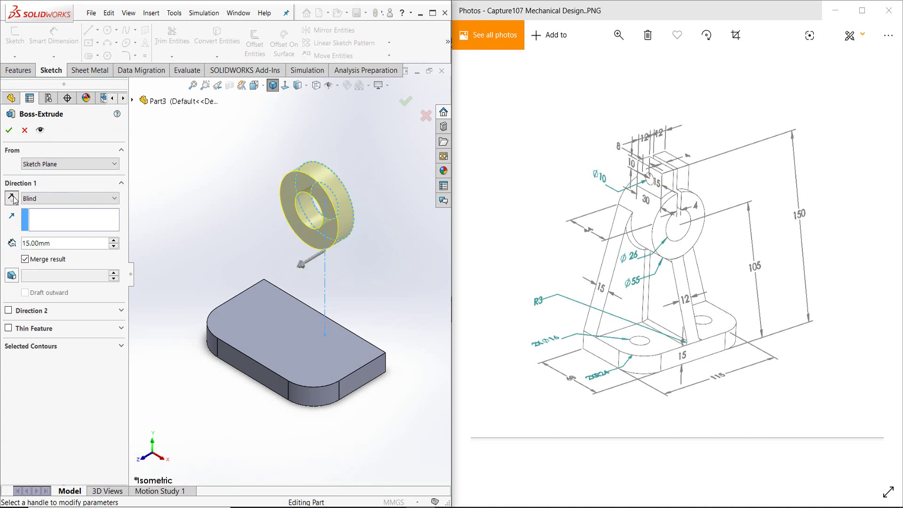
left_click(70, 242)
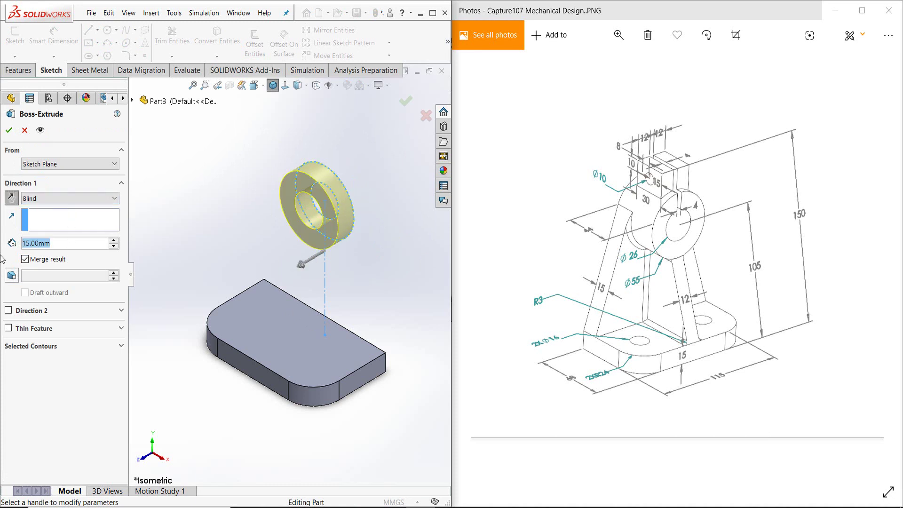
type("44")
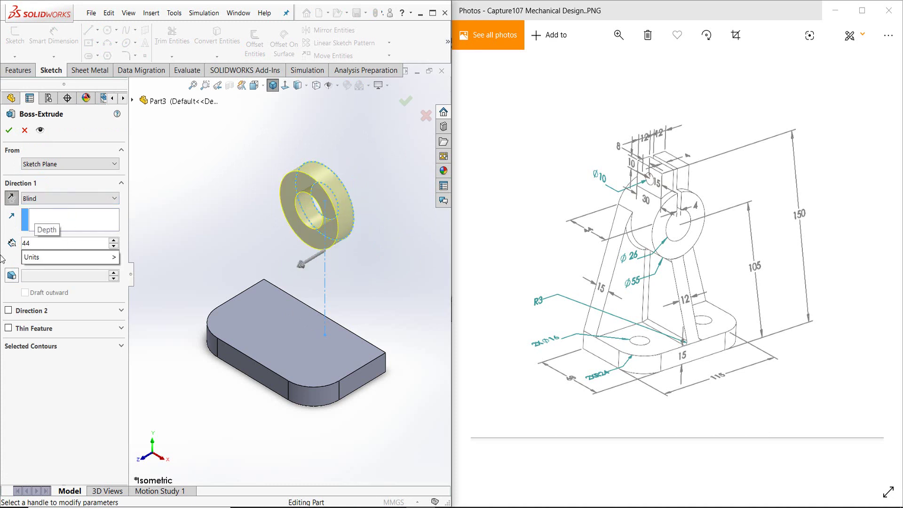
key("Return")
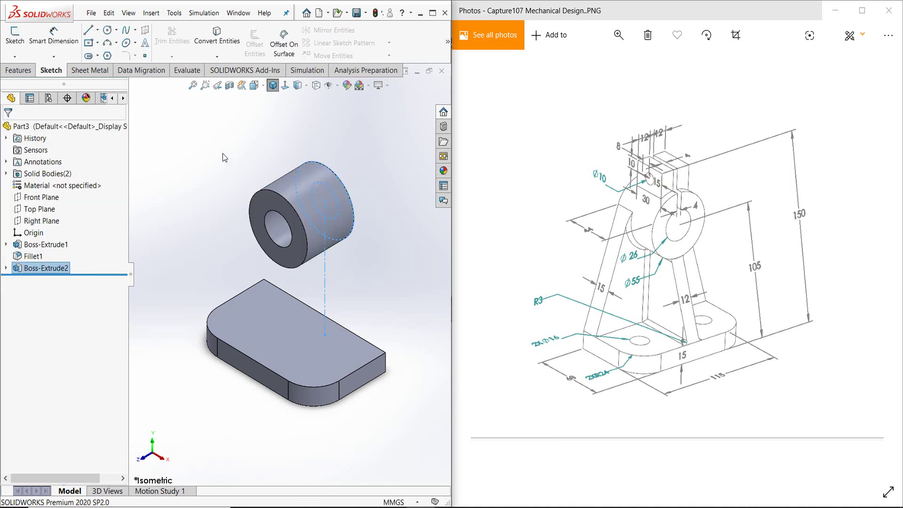
left_click(224, 157)
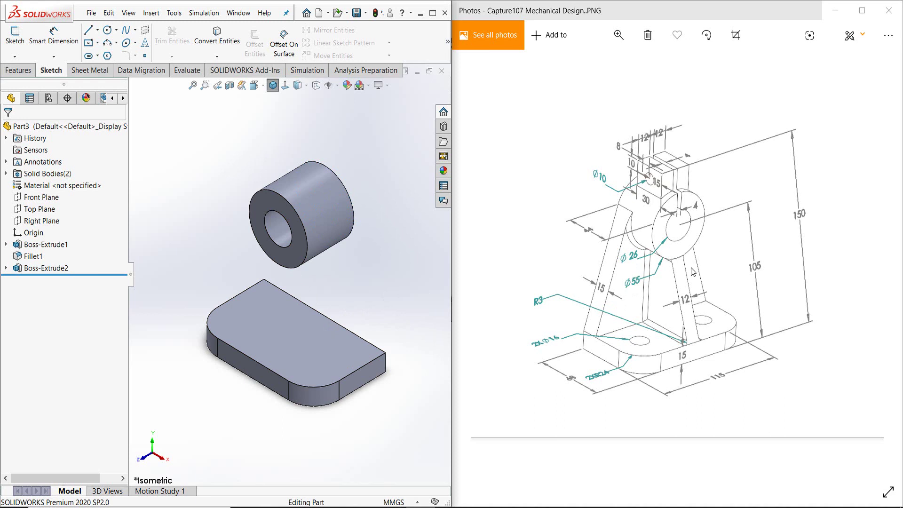
On the block's side face, sketch a construction centreline from the origin to the ring's top
middle_click_drag(365, 290, 354, 366)
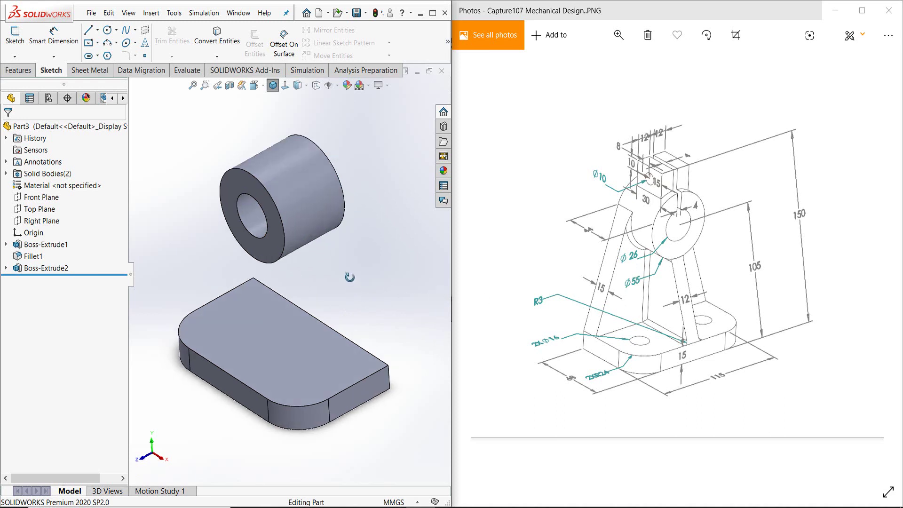
left_click(354, 366)
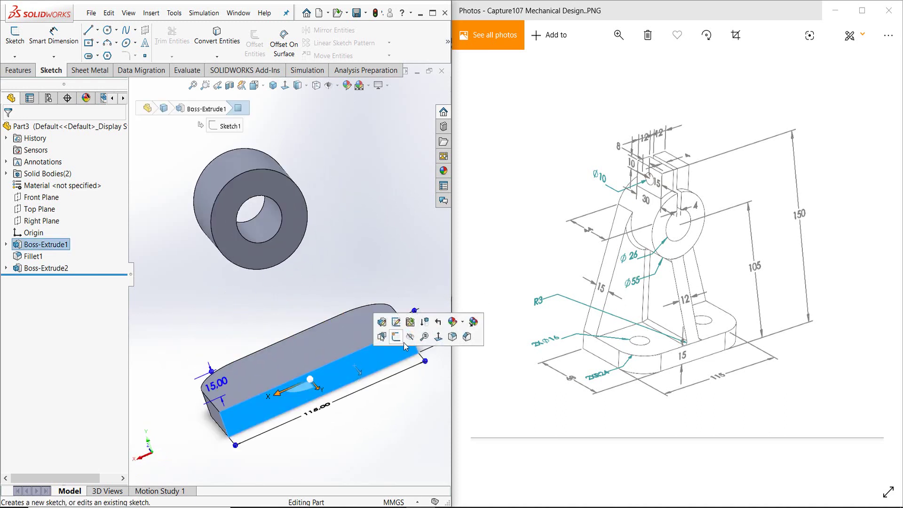
left_click(397, 336)
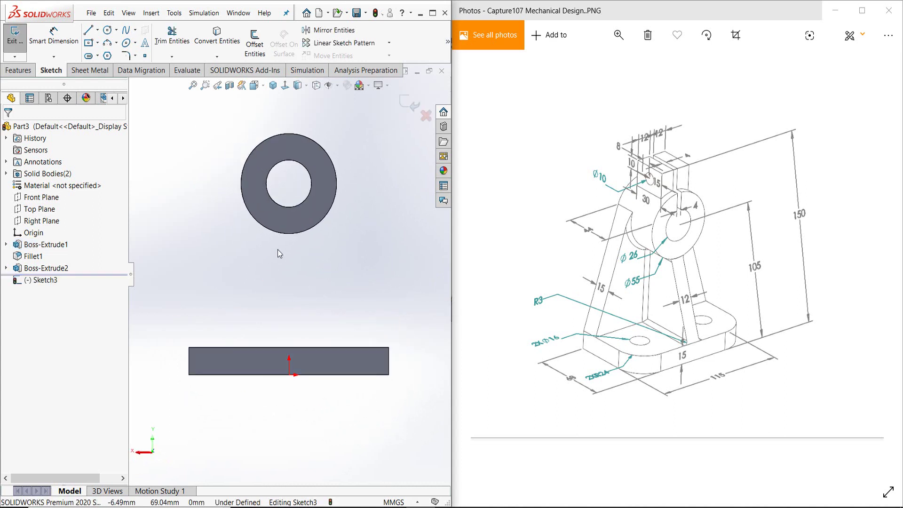
scroll(278, 249, "up", 2)
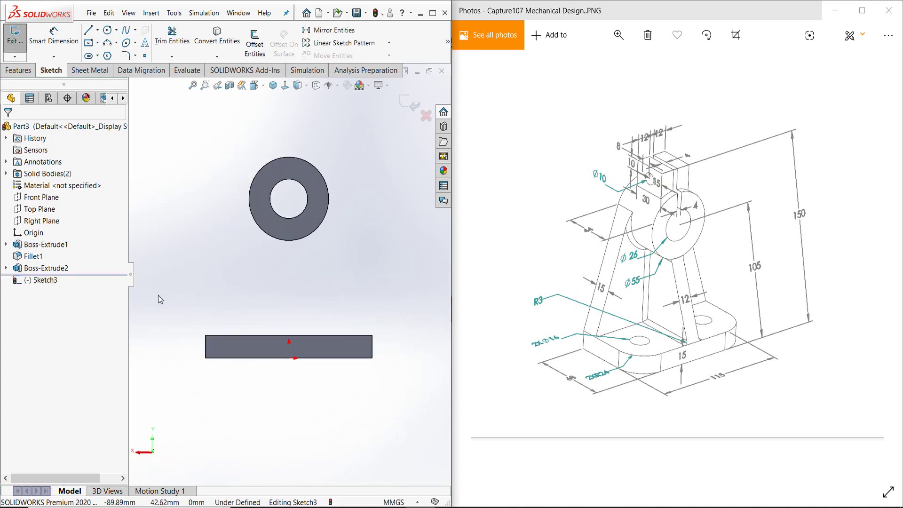
right_click_drag(177, 282, 179, 246)
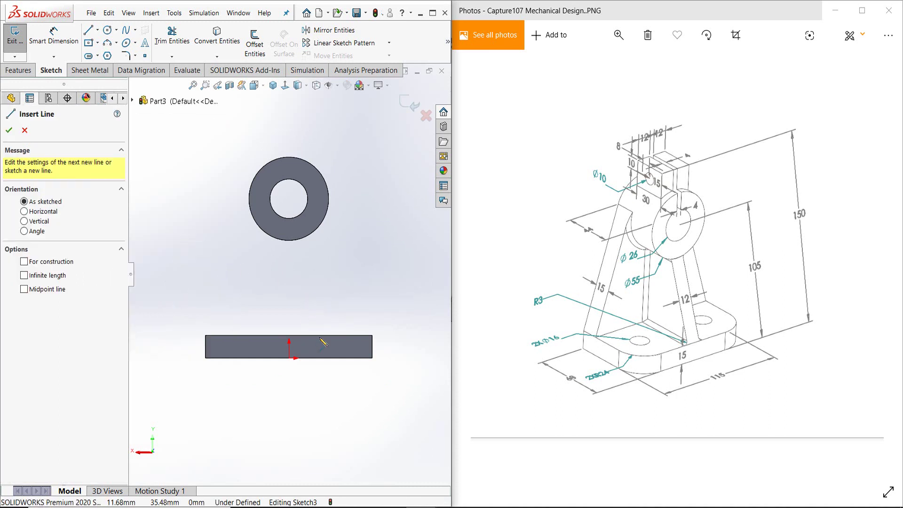
left_click(289, 357)
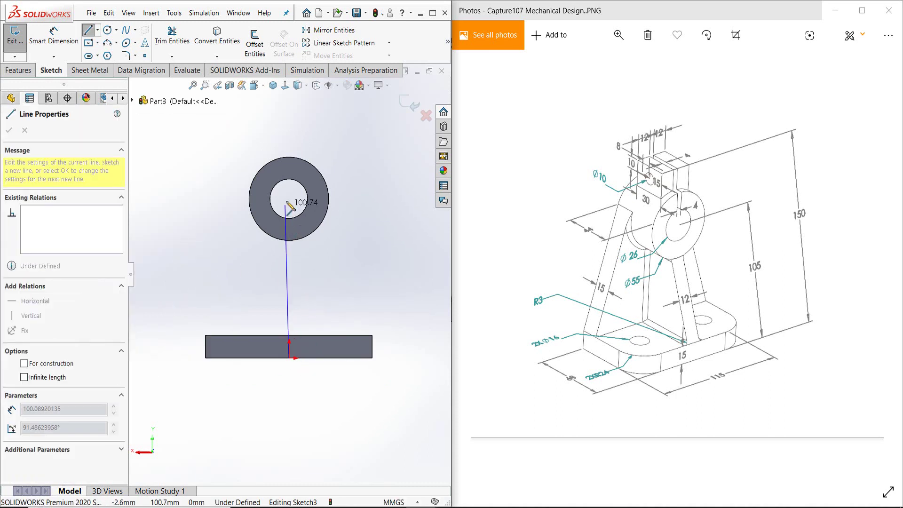
left_click(289, 157)
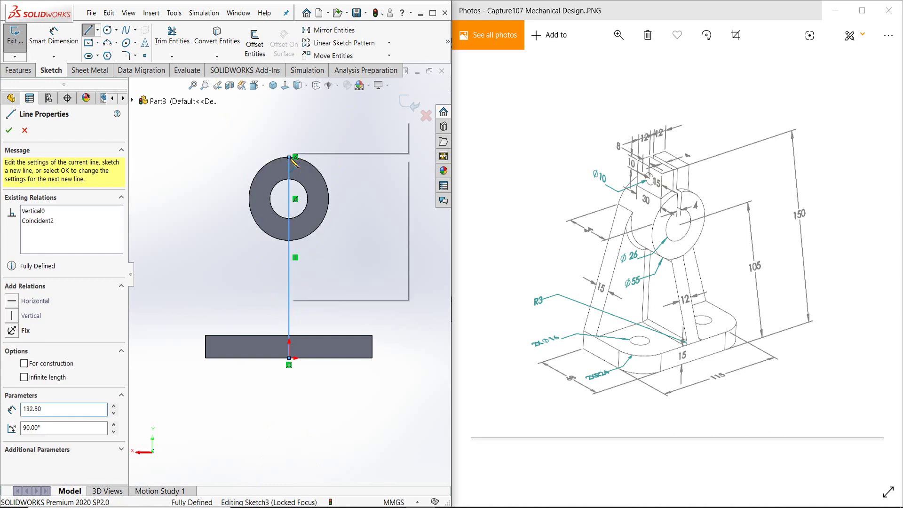
right_click(292, 161)
left_click(327, 153)
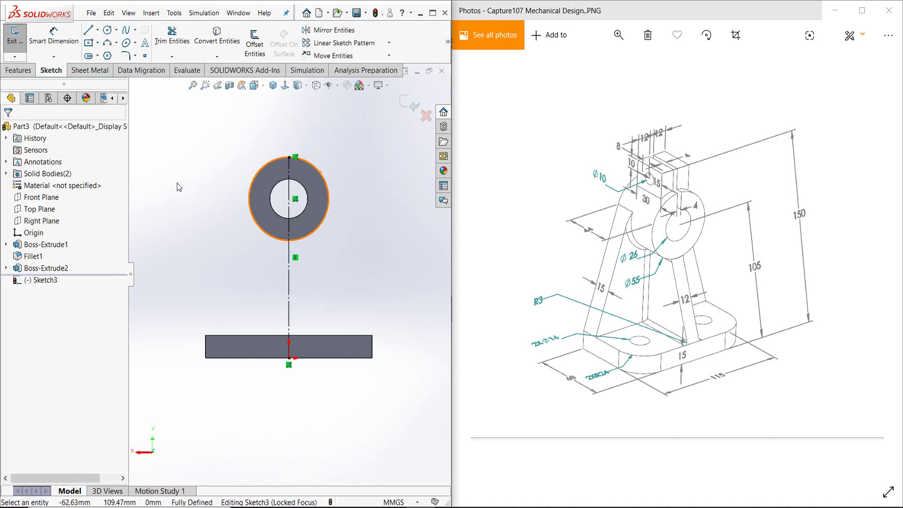
Draw a slanted line from the base's top-left corner, tangent to the ring's outer edge
key("l")
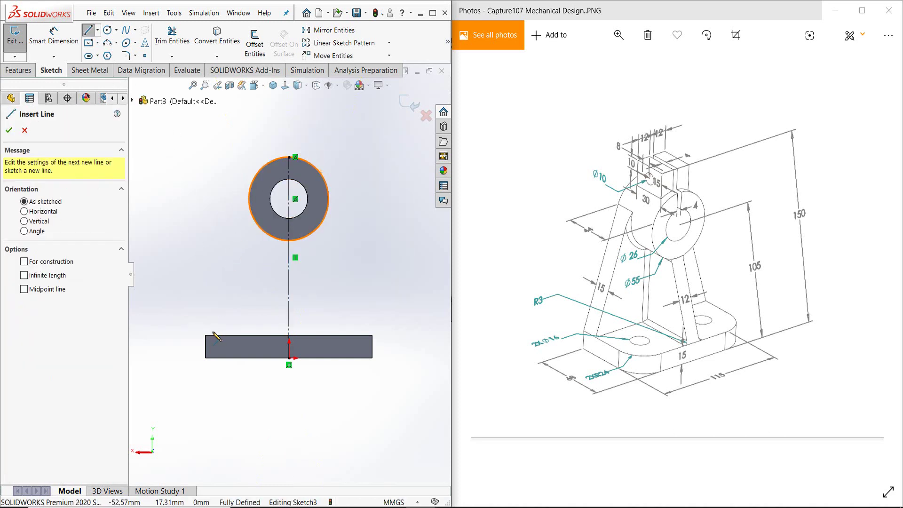
left_click(205, 335)
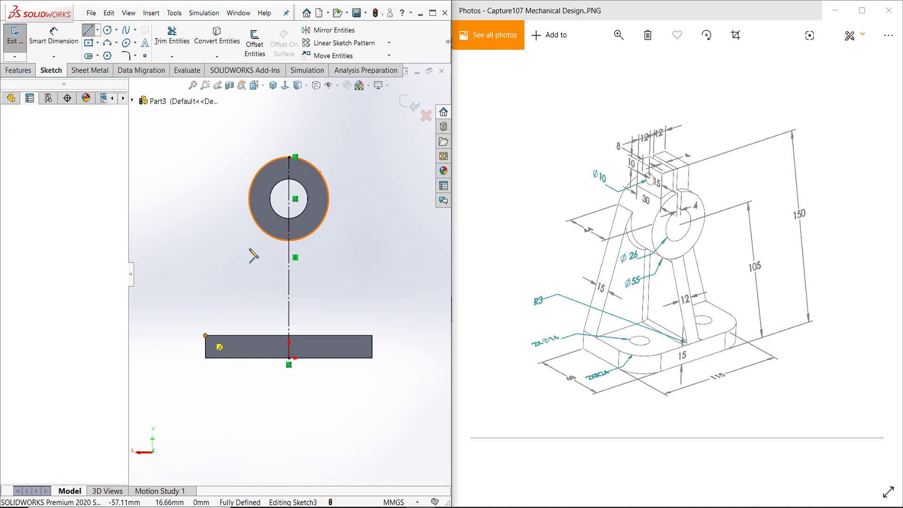
left_click(251, 188)
key("Escape")
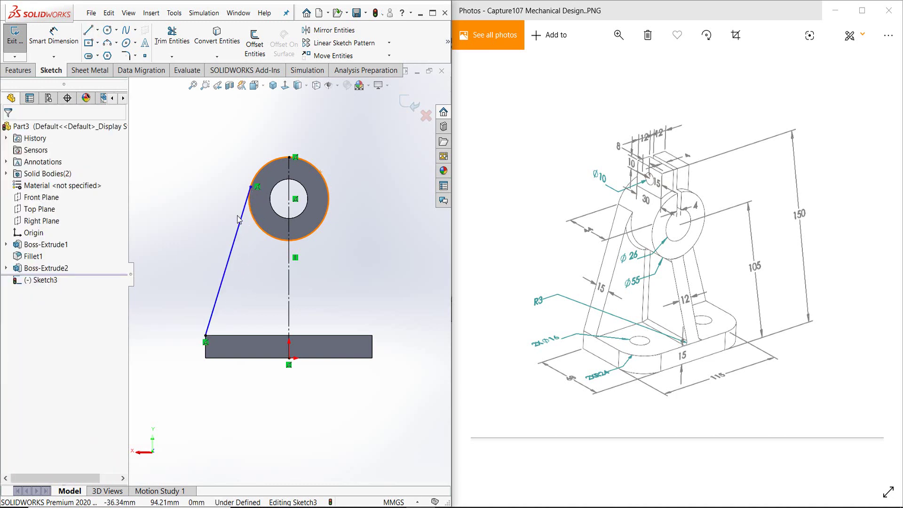
left_click(240, 219)
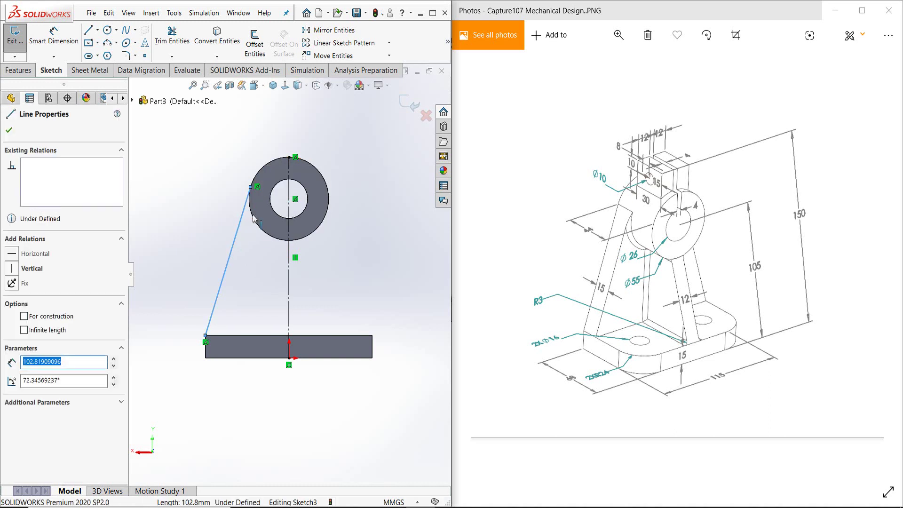
left_click(253, 217, "ctrl")
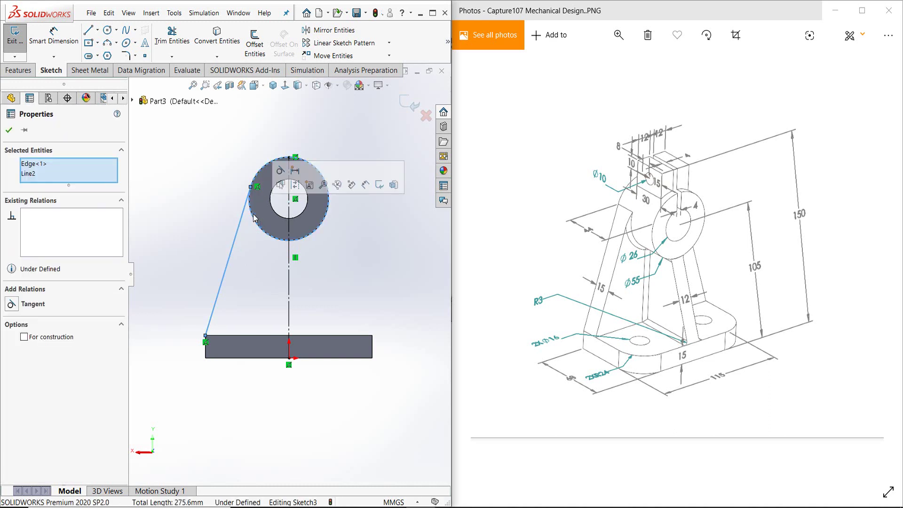
left_click(12, 305)
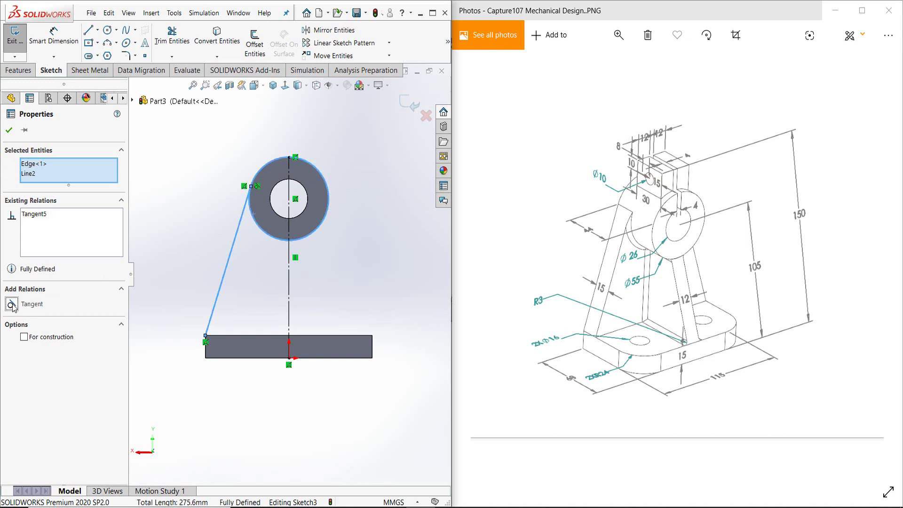
left_click(9, 129)
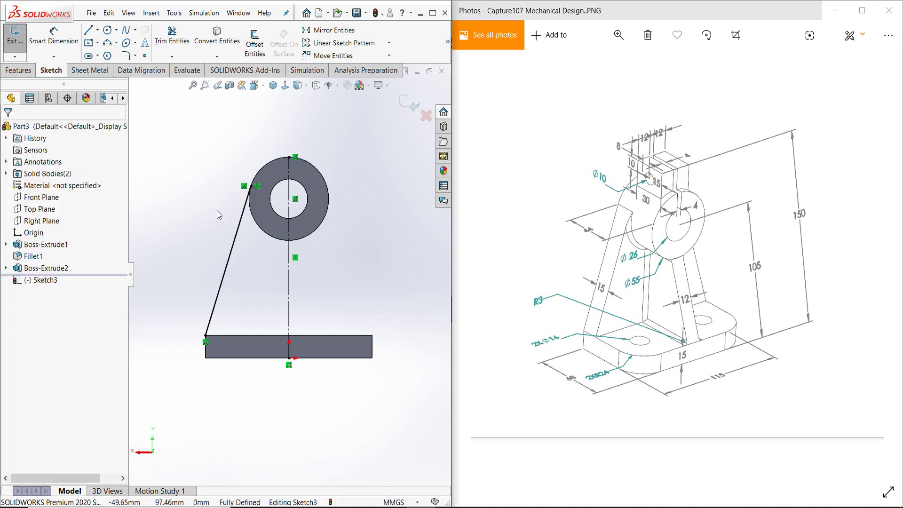
Draw a base line from the top-left corner to the centreline
right_click_drag(178, 203, 211, 188)
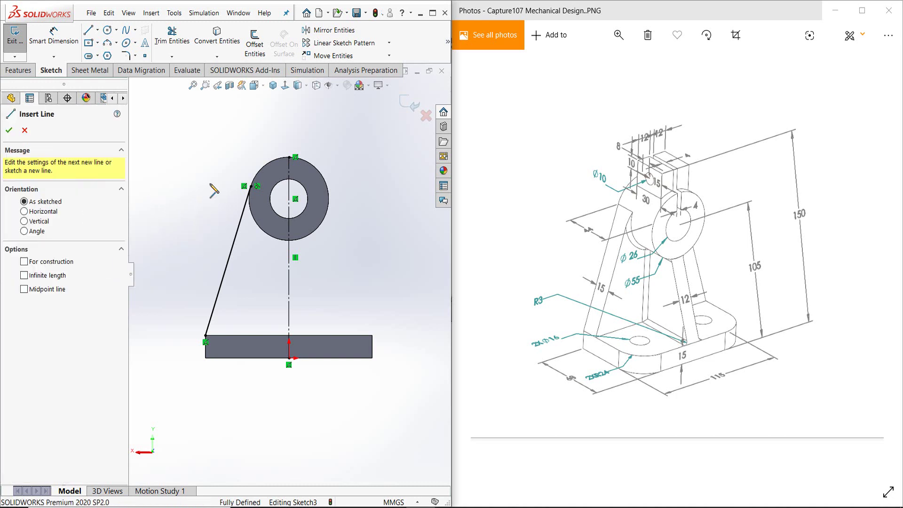
left_click(206, 336)
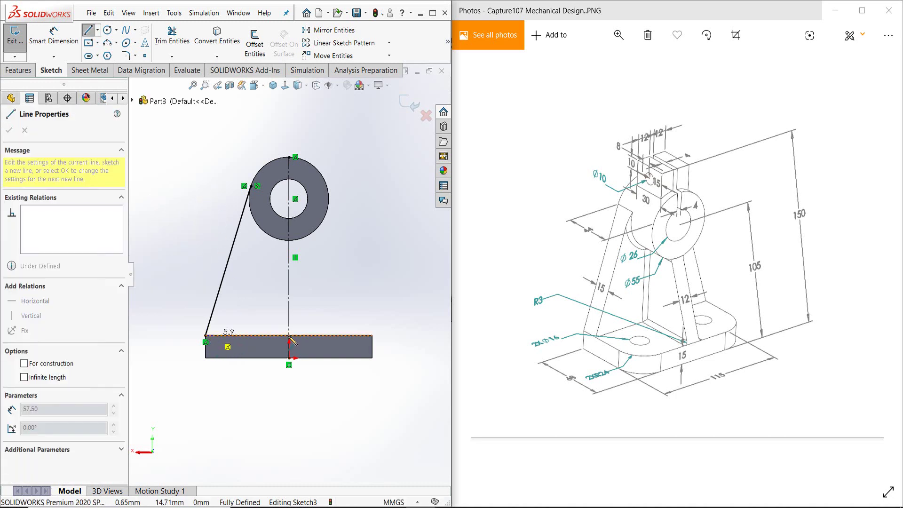
left_click(289, 335)
key("Escape")
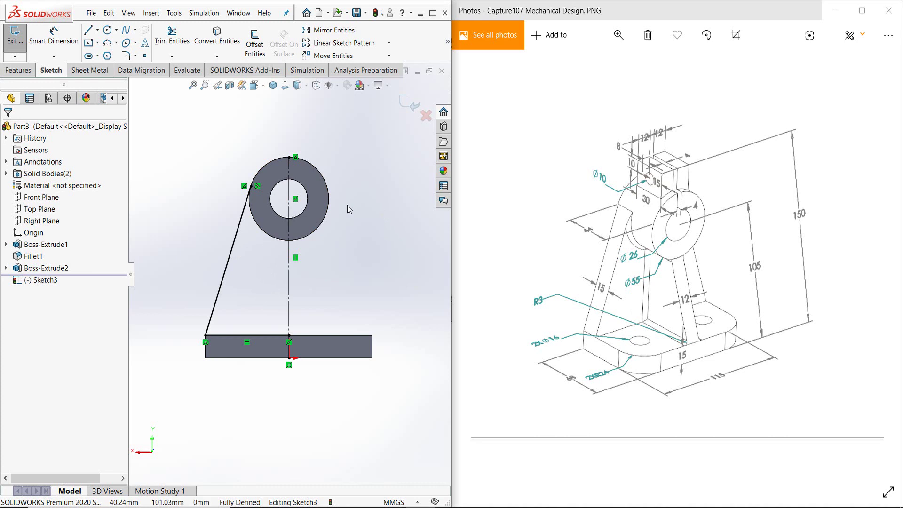
Mirror the slanted line and base line about the vertical centreline
left_click(323, 32)
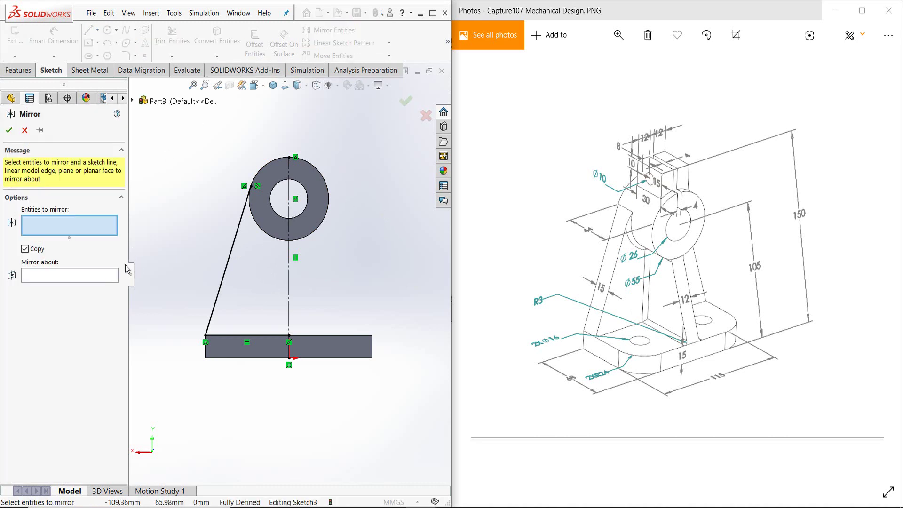
left_click(61, 279)
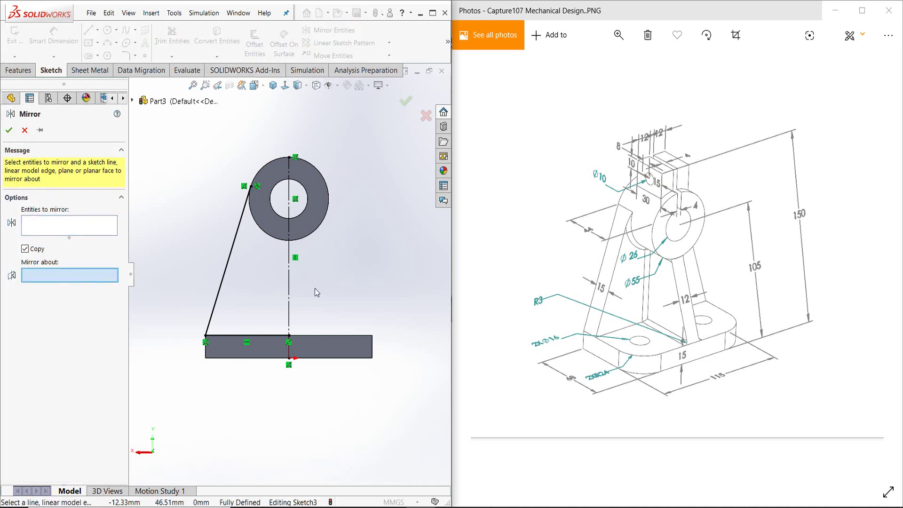
left_click(289, 283)
left_click(75, 234)
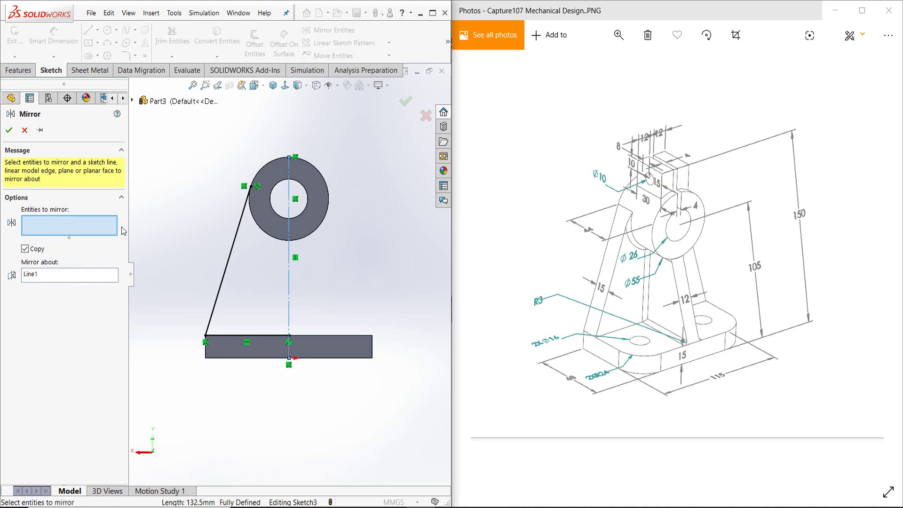
left_click(233, 241)
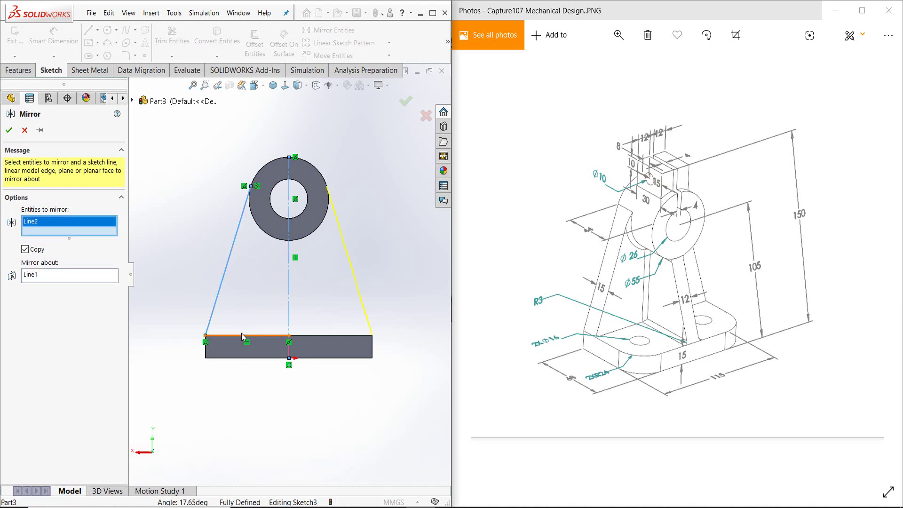
left_click(241, 334)
right_click(240, 333)
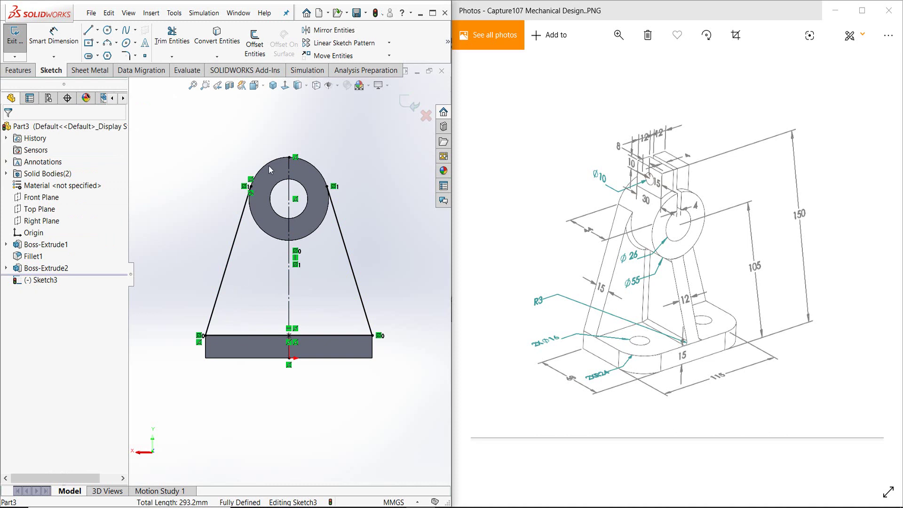
Convert the ring's outer circle, trim the arc inside the rib, and exit the sketch
scroll(270, 169, "down", 3)
left_click(261, 184)
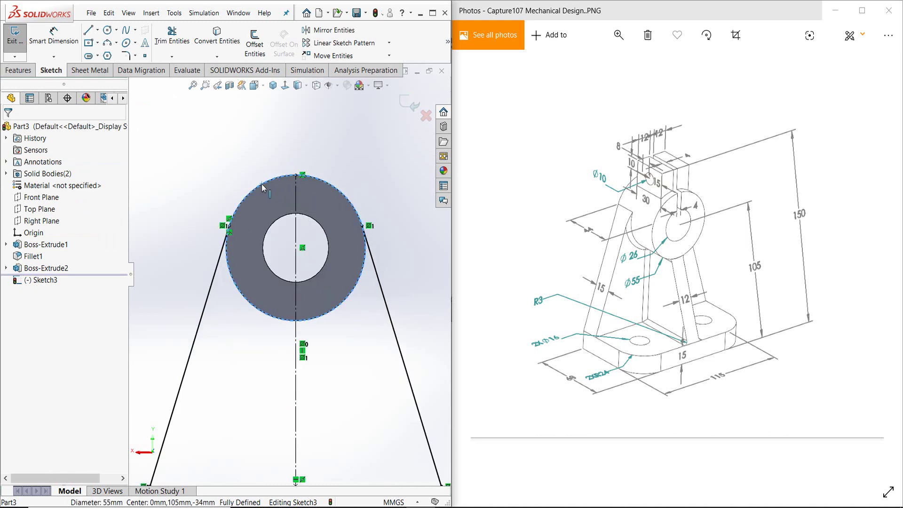
scroll(261, 184, "up", 2)
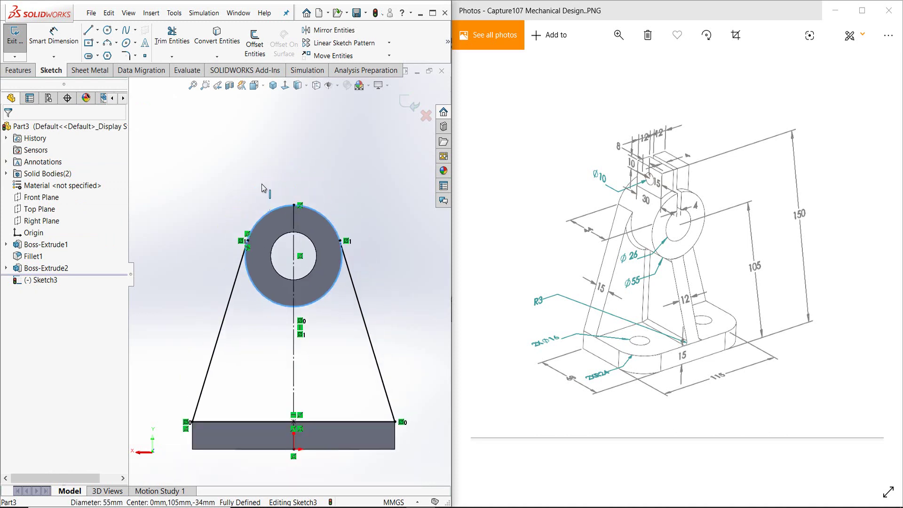
left_click(217, 42)
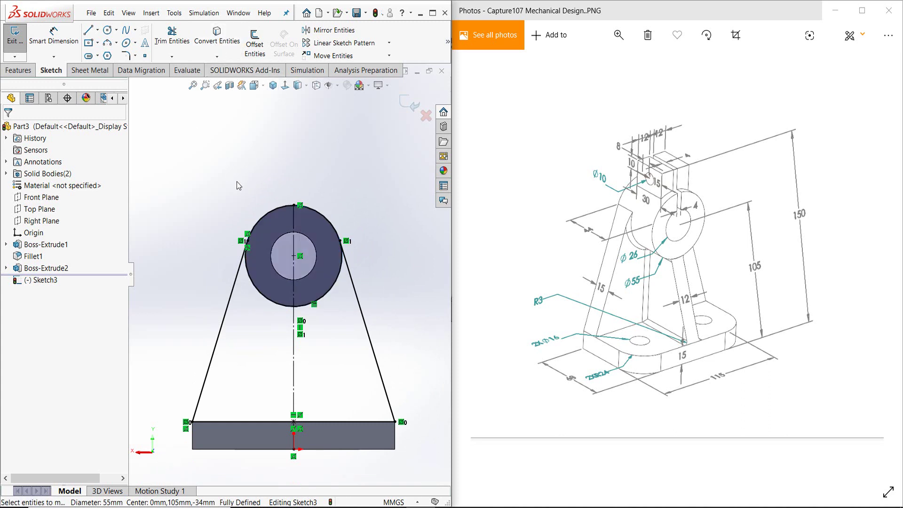
left_click(171, 37)
scroll(268, 202, "down", 2)
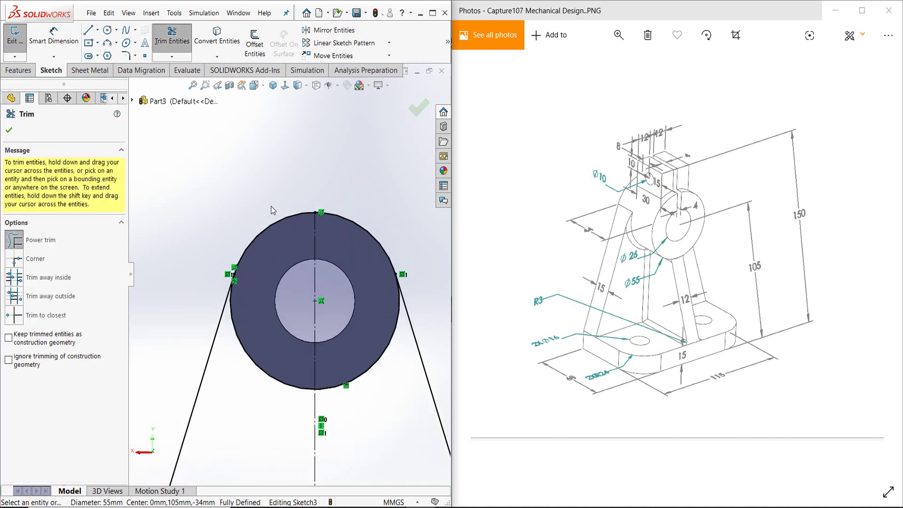
mouse_move(367, 201)
left_mouse_down()
mouse_move(344, 252)
mouse_move(351, 218)
left_mouse_up()
key("Escape")
key("f")
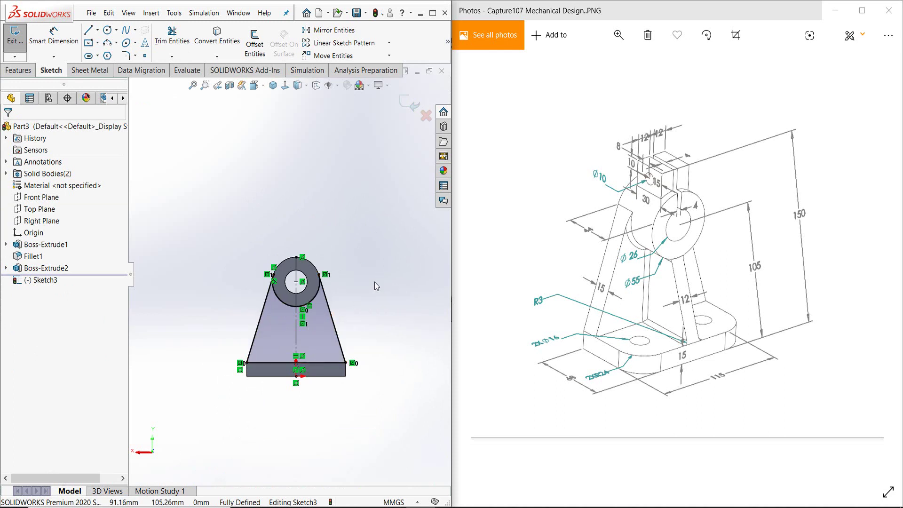
key("ctrl+b")
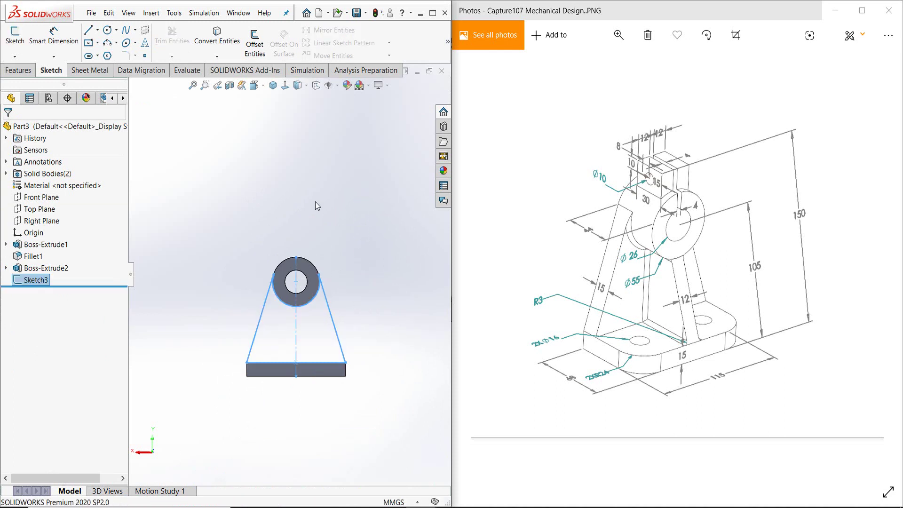
Extrude the rib sketch 15 mm in the reversed direction in isometric view
key("ctrl+7")
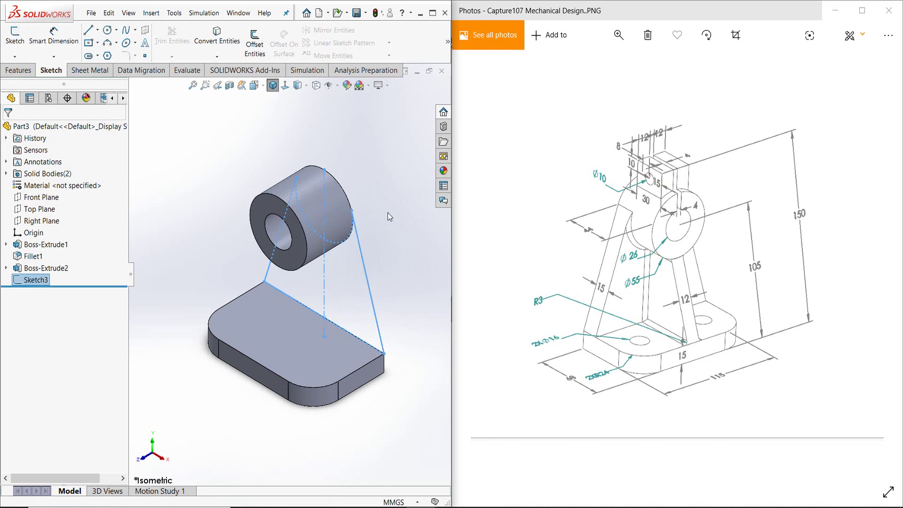
key("s")
left_click(419, 222)
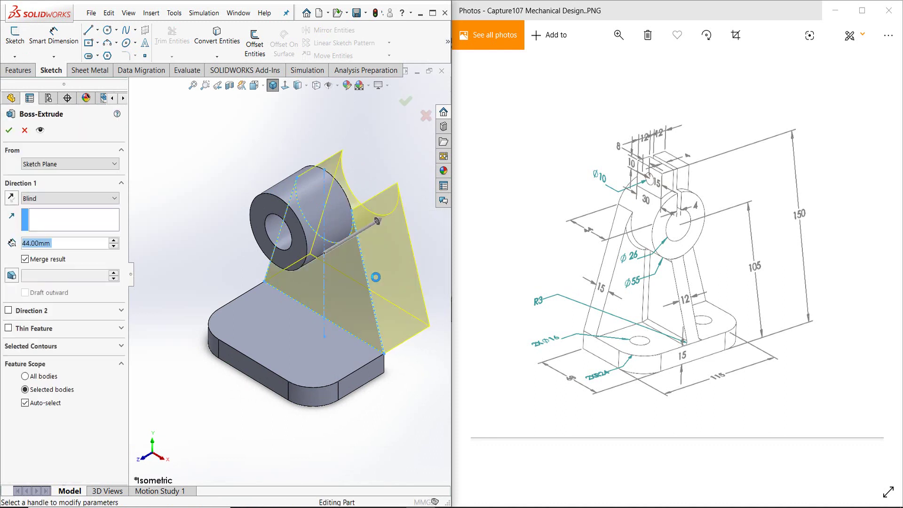
left_click(11, 199)
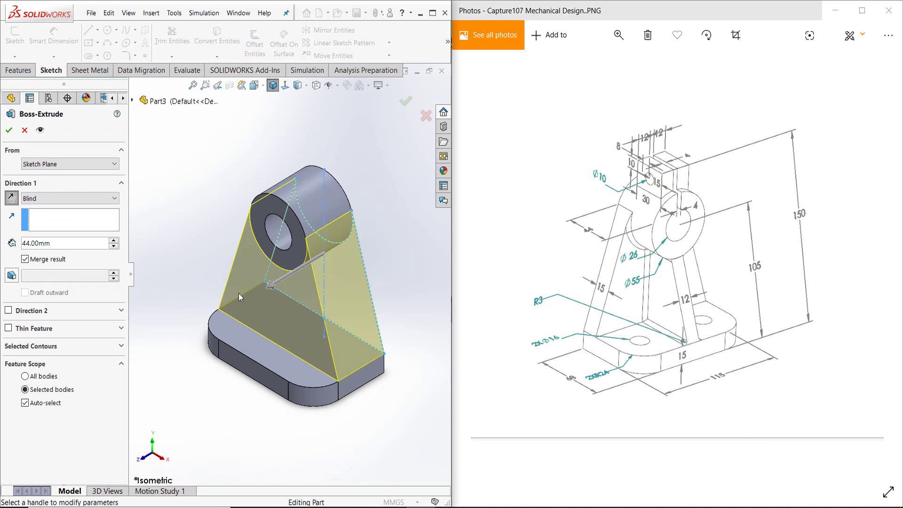
left_click_drag(56, 246, 7, 245)
type("15")
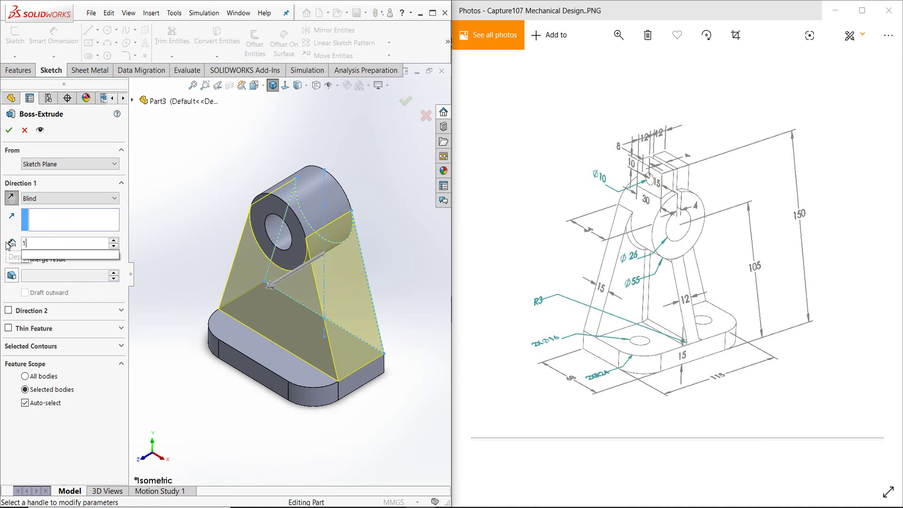
key("Return")
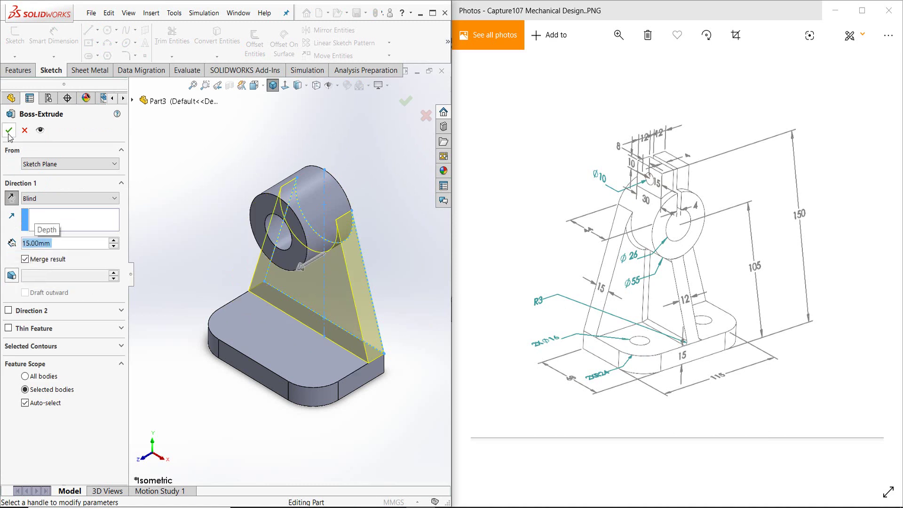
key("Return")
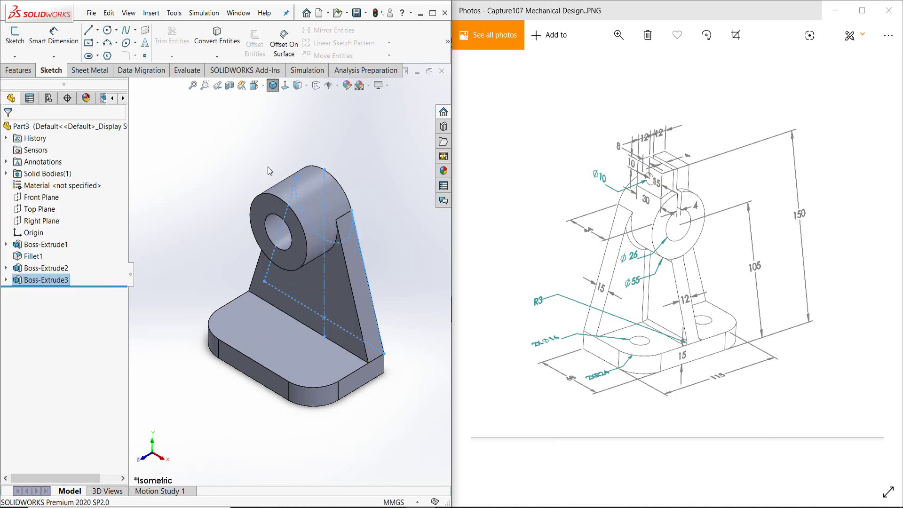
Deselect Boss-Extrude3 and select the base plate's top face for the next sketch
left_click(351, 152)
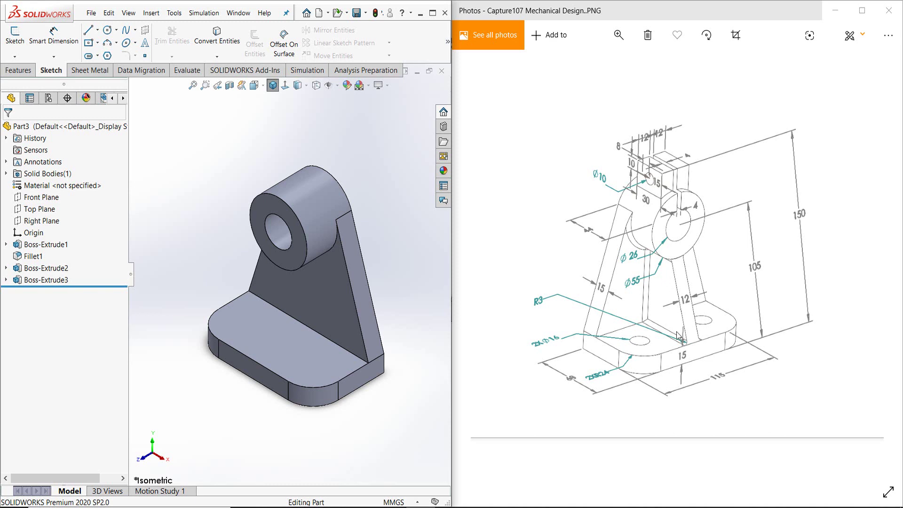
left_click(272, 329)
Start a sketch on the base's top face and draw a vertical line edge to edge
left_click(313, 301)
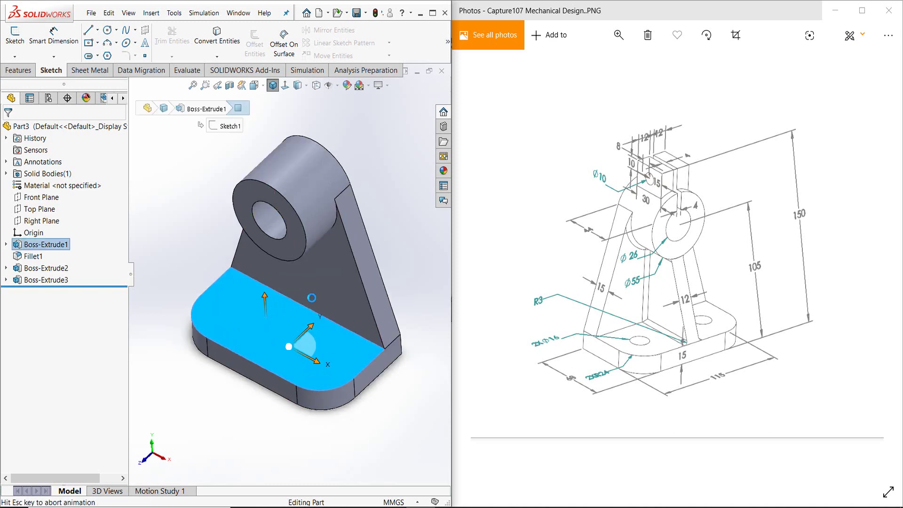
left_click(306, 425)
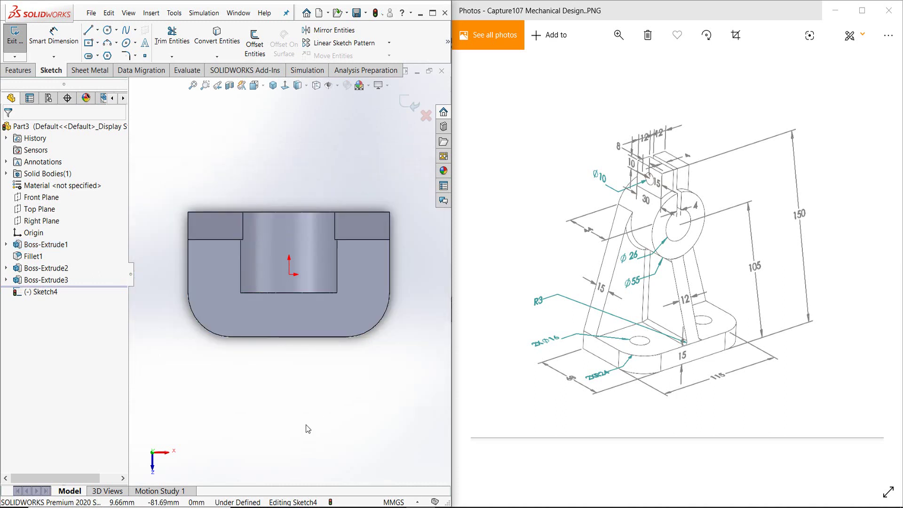
right_click_drag(313, 412, 301, 374)
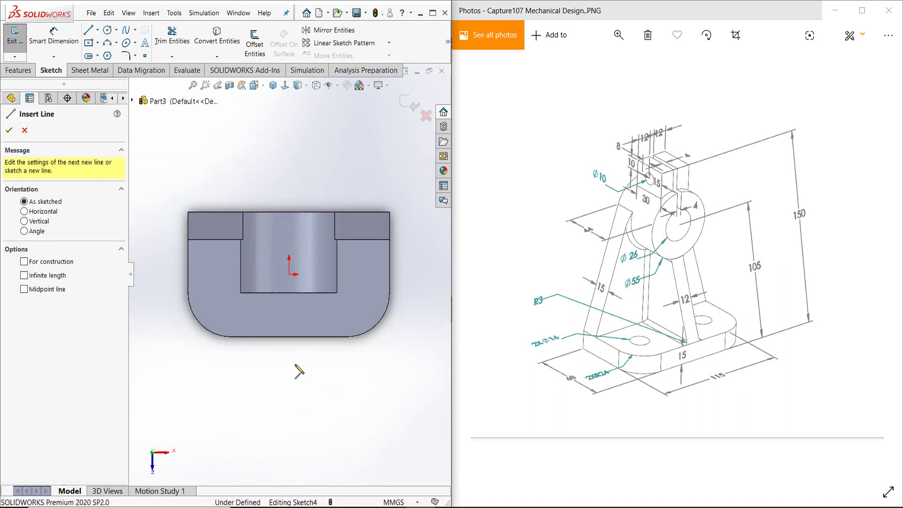
left_click(289, 336)
left_click(289, 212)
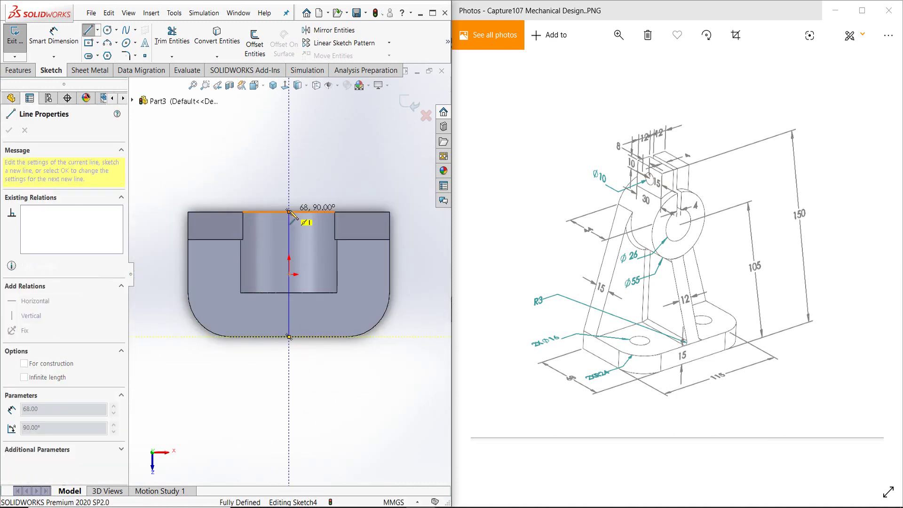
Convert the vertical line to construction geometry and tilt the part into a 3D view
right_click(288, 212)
left_click(314, 203)
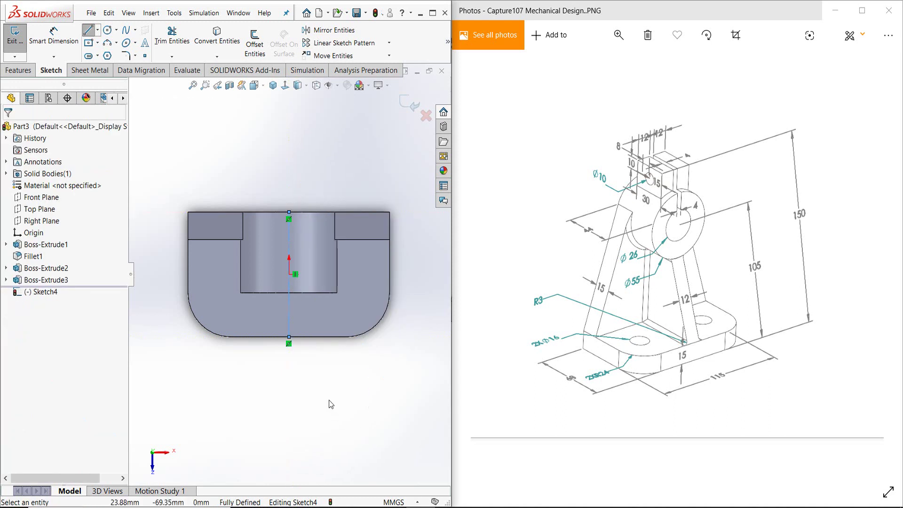
middle_click_drag(283, 369, 269, 320)
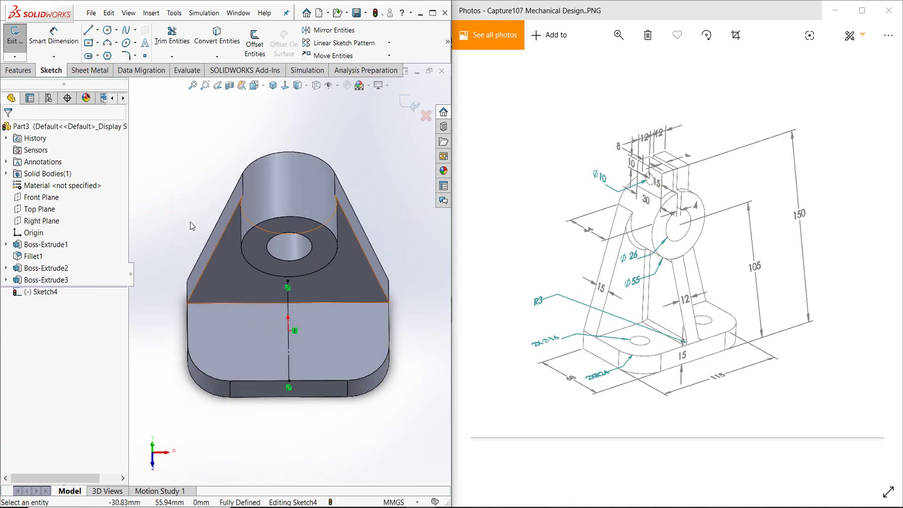
left_click(254, 42)
left_click(236, 326)
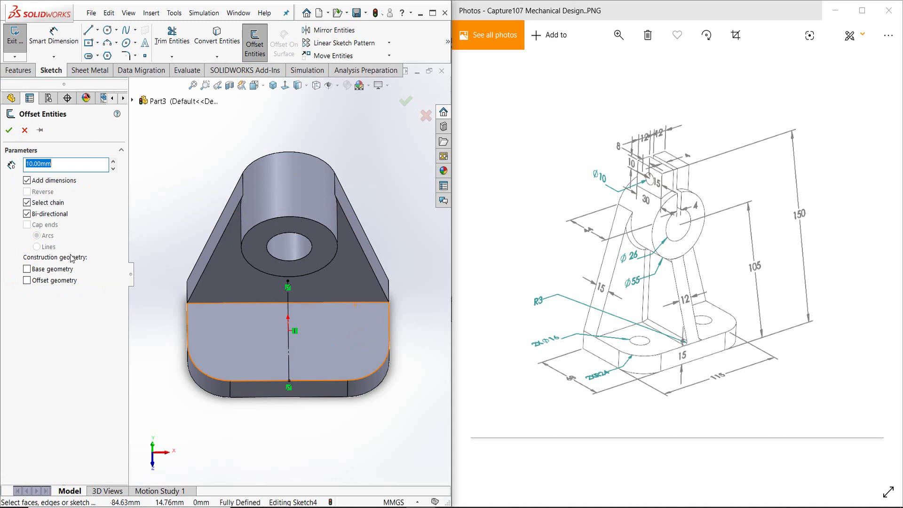
Offset the centerline 6 mm bi-directionally, giving lines on both sides
type("6")
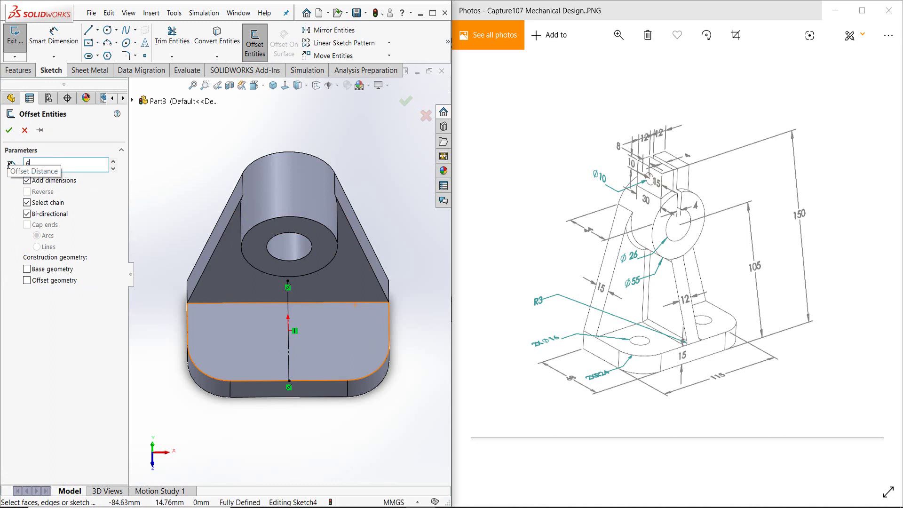
key("Return")
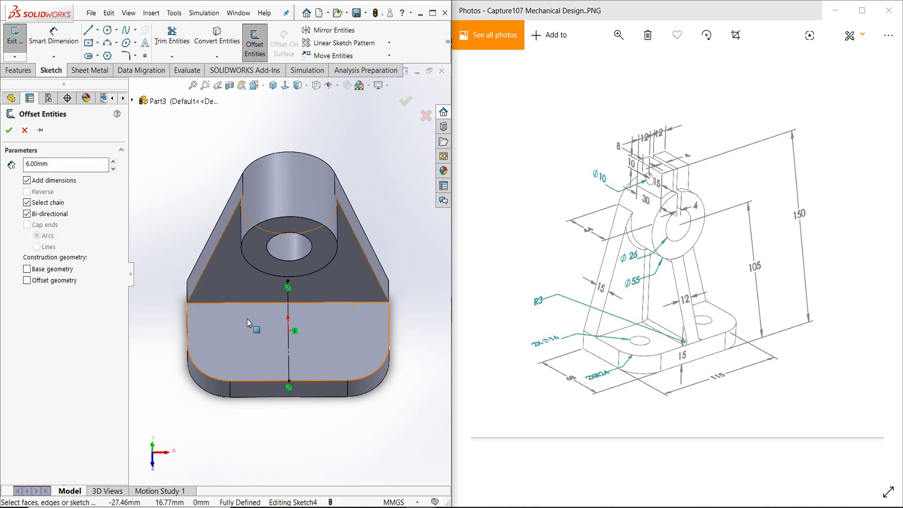
left_click(291, 354)
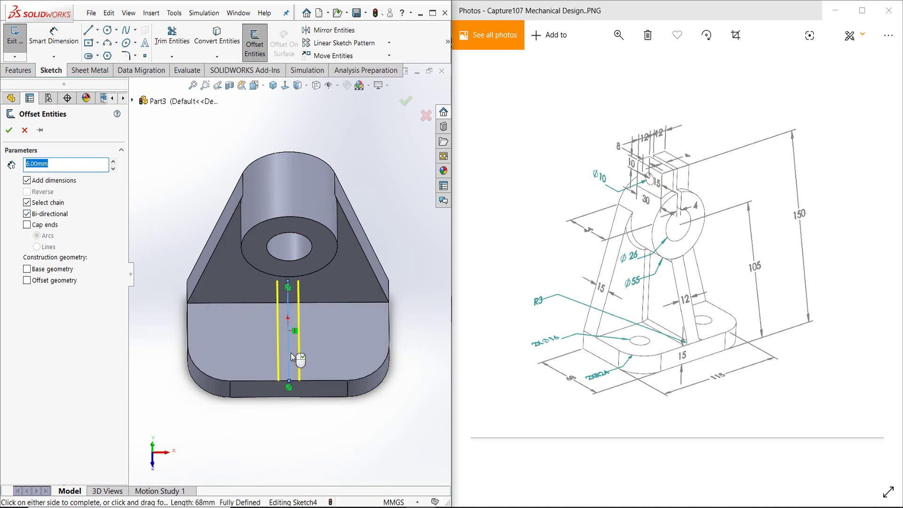
left_click(290, 353)
Convert the 115 mm edge where the rib meets the base into the sketch
scroll(291, 353, "down", 3)
middle_click_drag(290, 352, 291, 301)
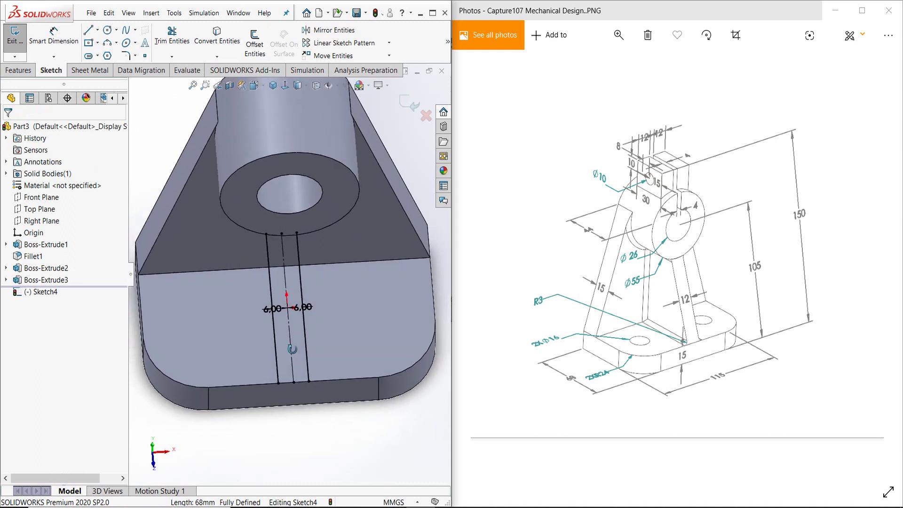
left_click(228, 270)
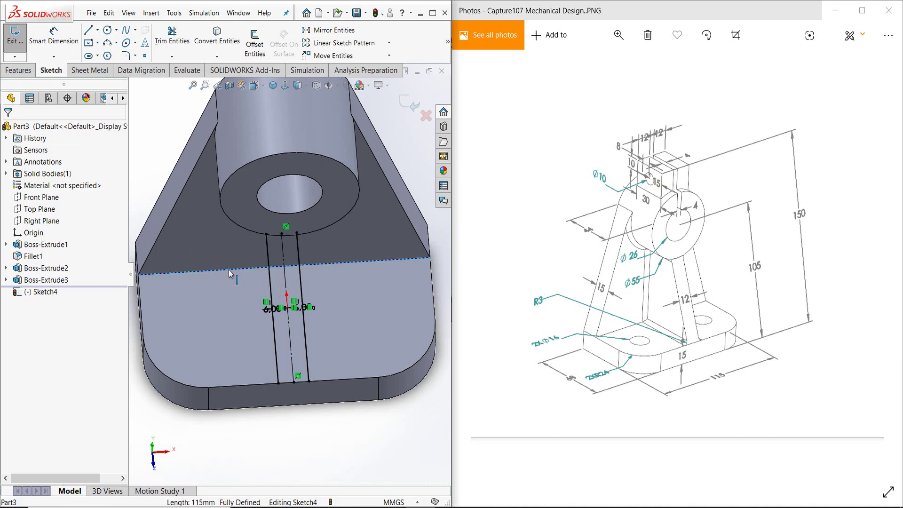
left_click(216, 36)
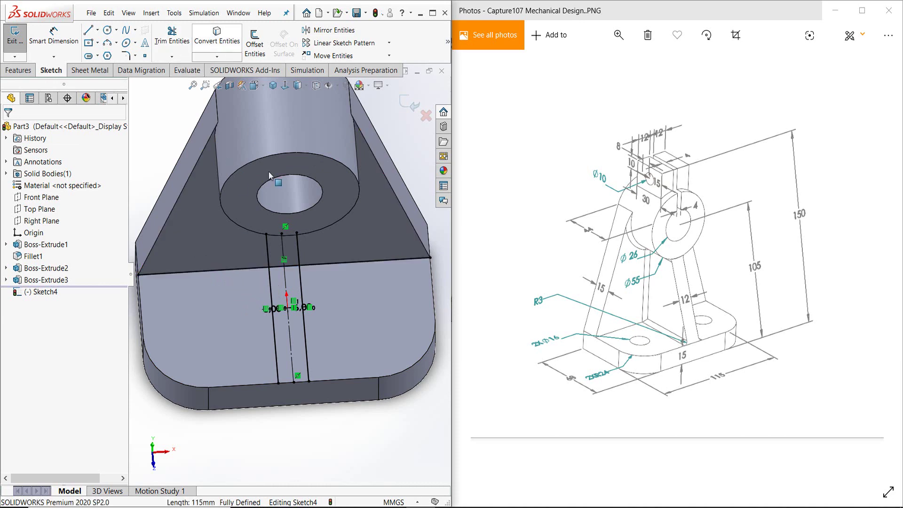
scroll(297, 267, "down", 2)
left_click(172, 34)
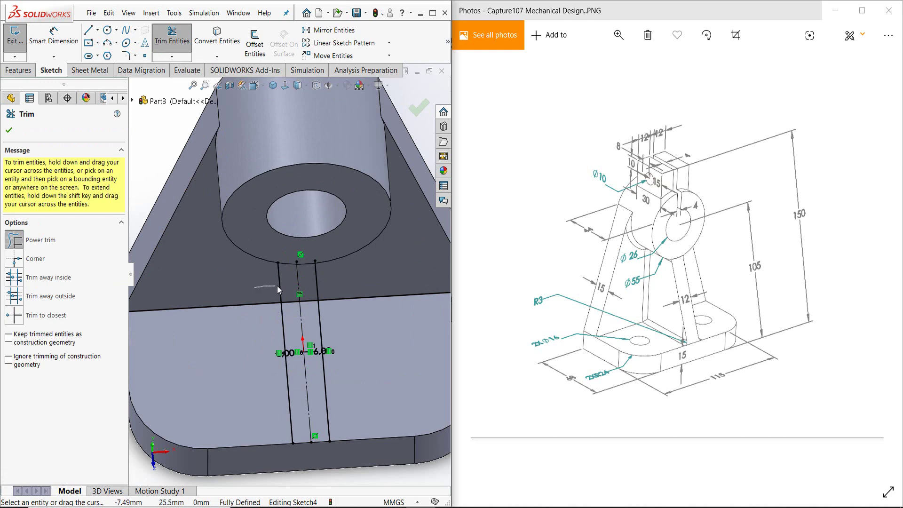
Power-trim the offset line segments extending beyond the rib edge
left_click_drag(255, 287, 356, 289)
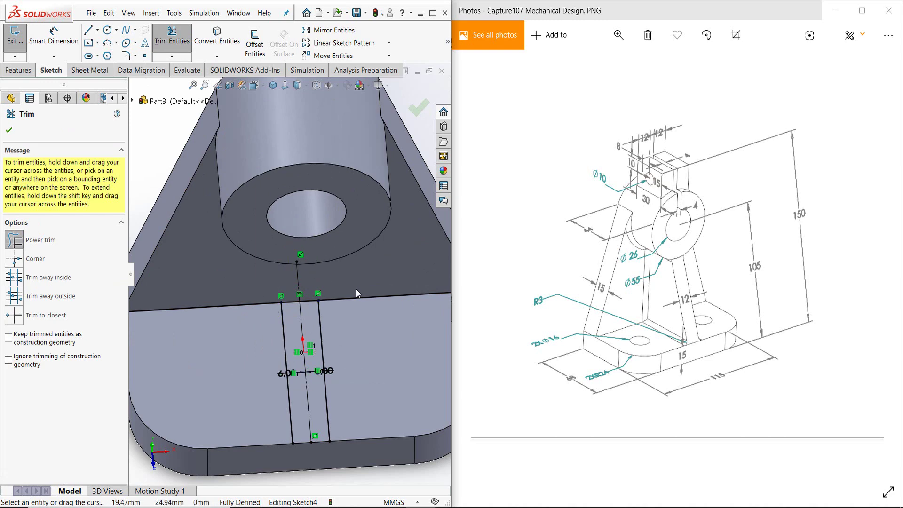
scroll(243, 347, "up", 3)
key("Escape")
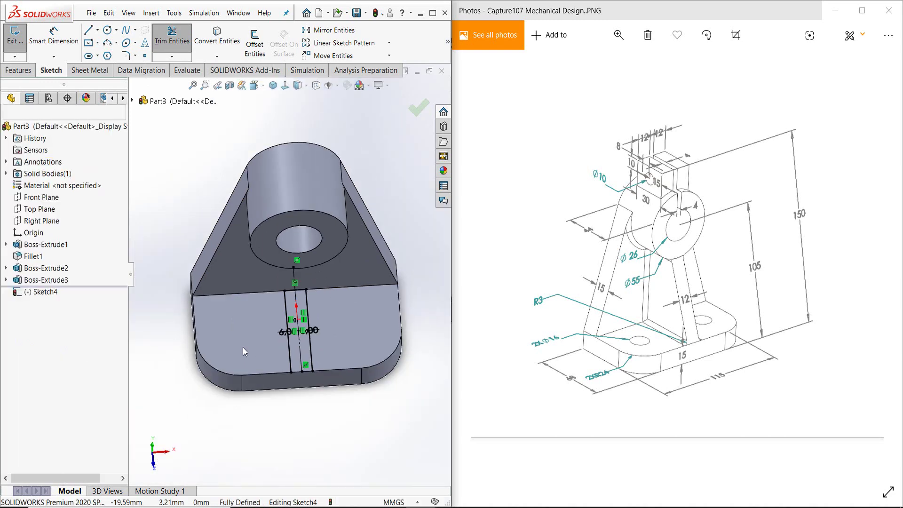
scroll(269, 353, "down", 2)
scroll(277, 347, "up", 3)
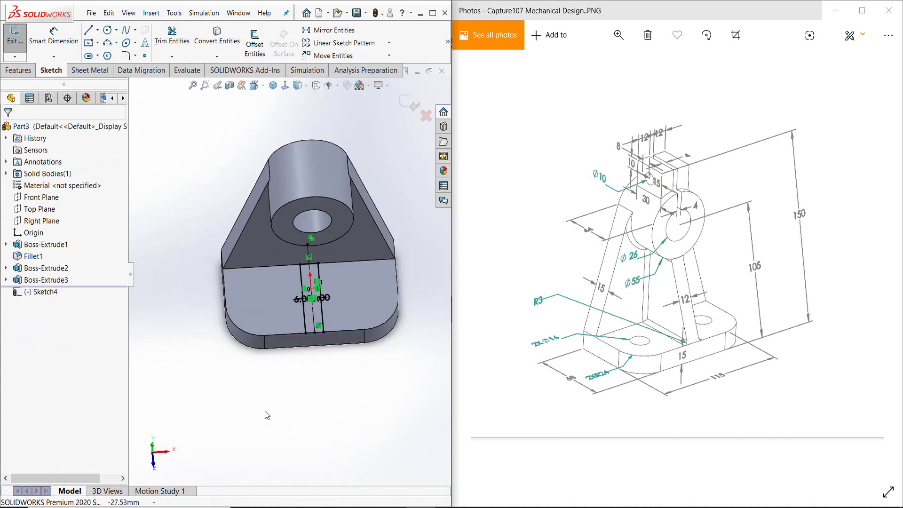
Close the 12 mm strip with a line along the plate's front edge and exit Sketch4
mouse_move(265, 410)
right_mouse_down()
mouse_move(289, 402)
mouse_move(263, 386)
right_mouse_up()
scroll(317, 348, "down", 3)
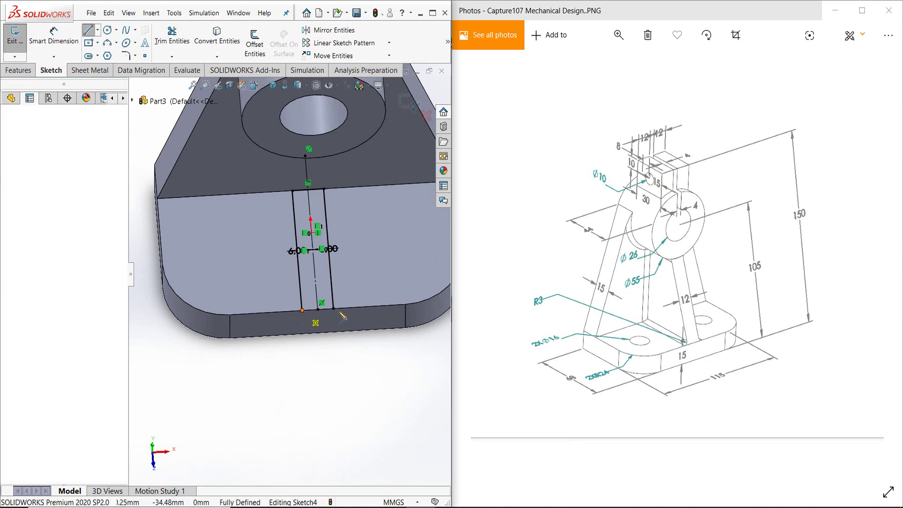
left_click_drag(302, 309, 333, 308)
key("Escape")
scroll(312, 351, "up", 2)
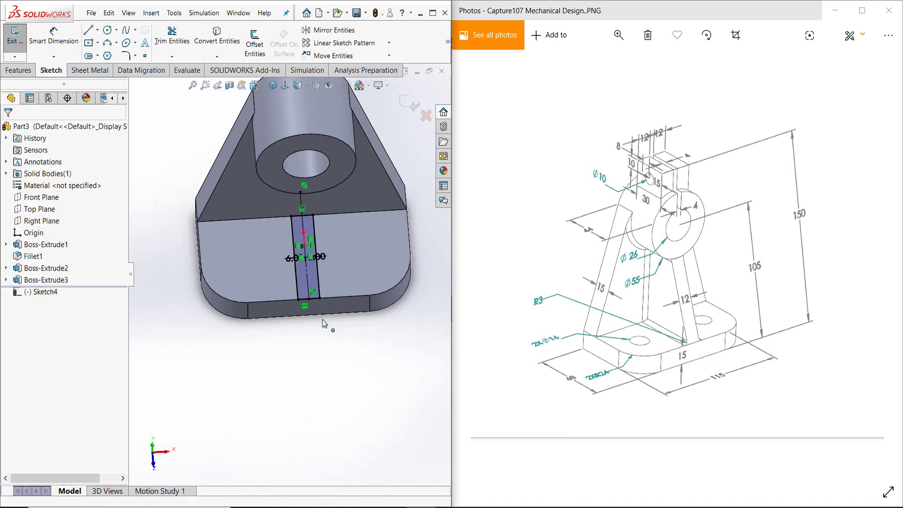
right_click(312, 349)
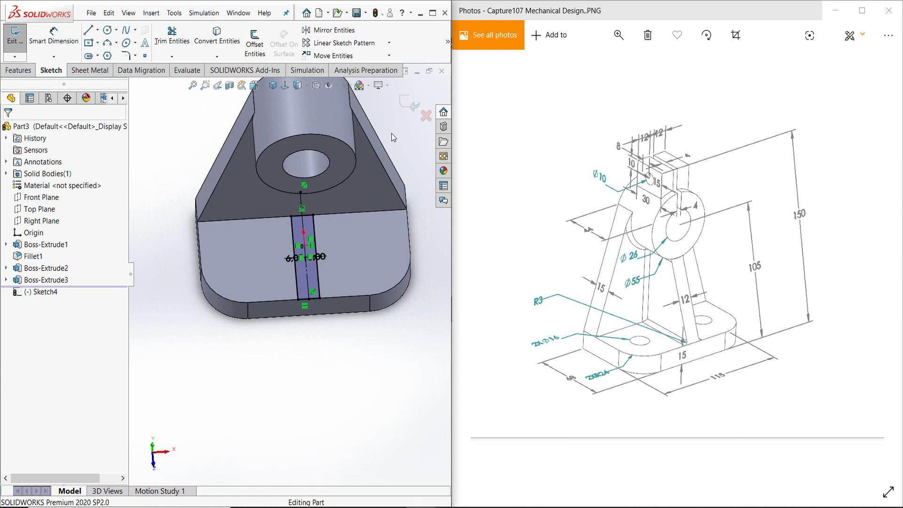
key("ctrl+b")
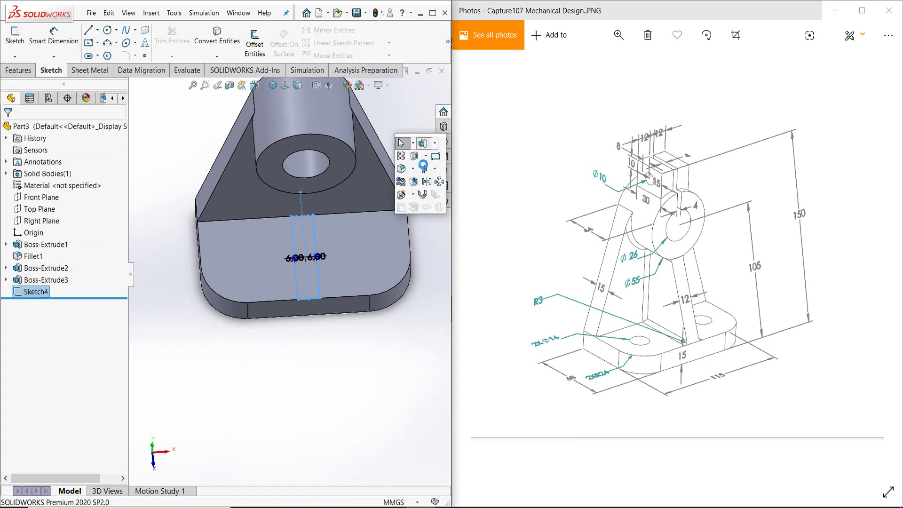
left_click(422, 168)
Extrude the strip Up To Surface at the cylinder's outer face, creating Boss-Extrude4
middle_click_drag(410, 295, 117, 247)
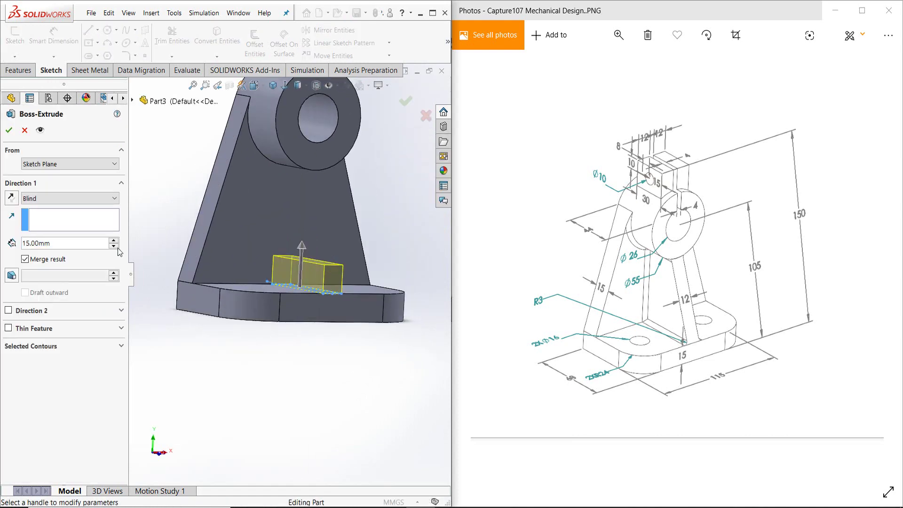
left_click(62, 202)
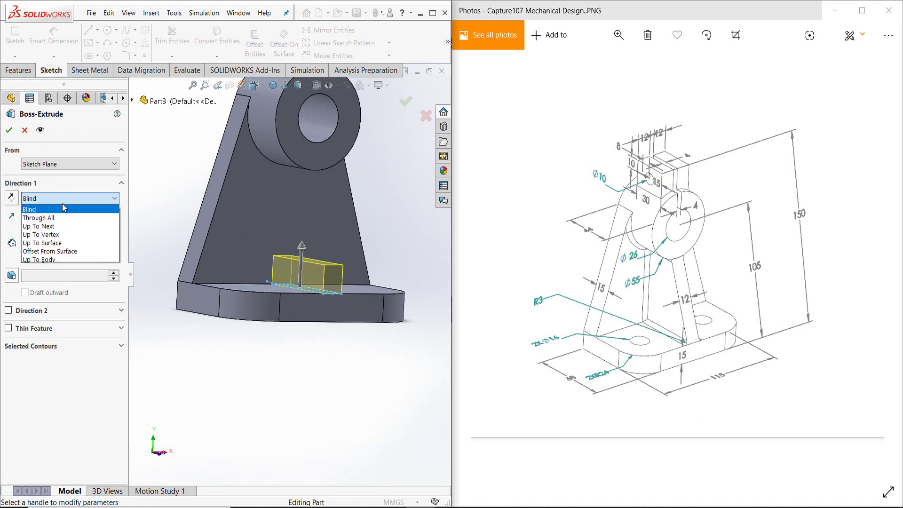
left_click(52, 243)
middle_click_drag(266, 219, 295, 171)
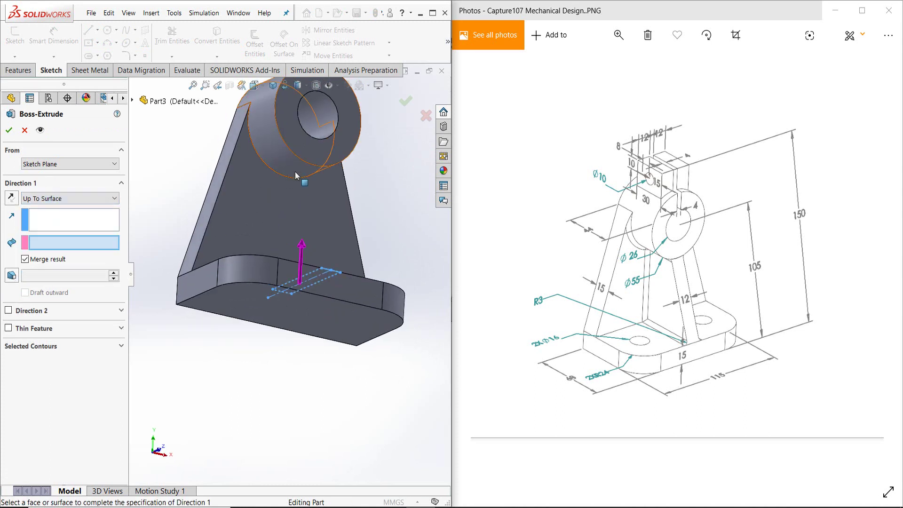
left_click(293, 168)
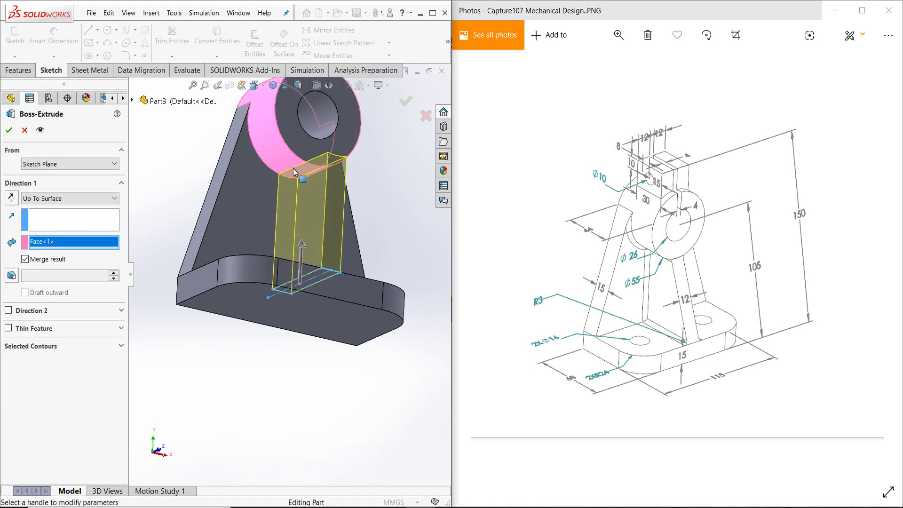
middle_click_drag(292, 167, 322, 179)
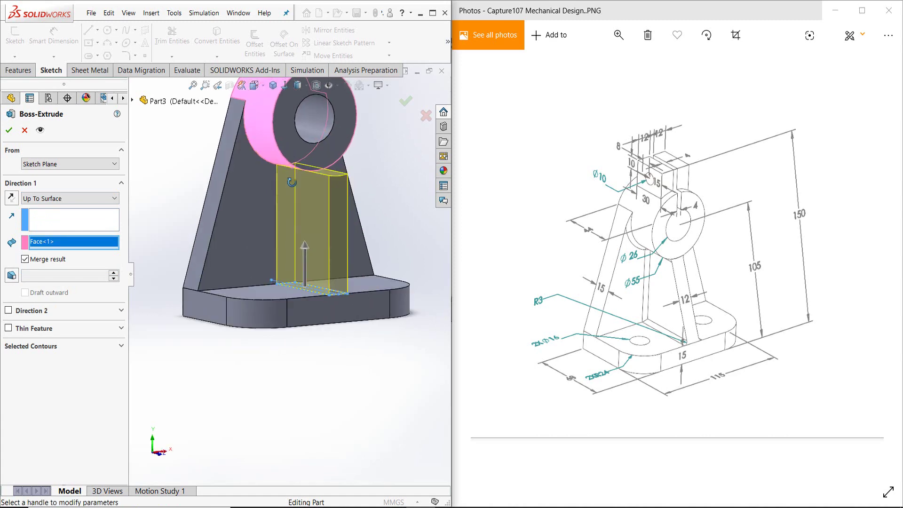
scroll(342, 193, "down", 3)
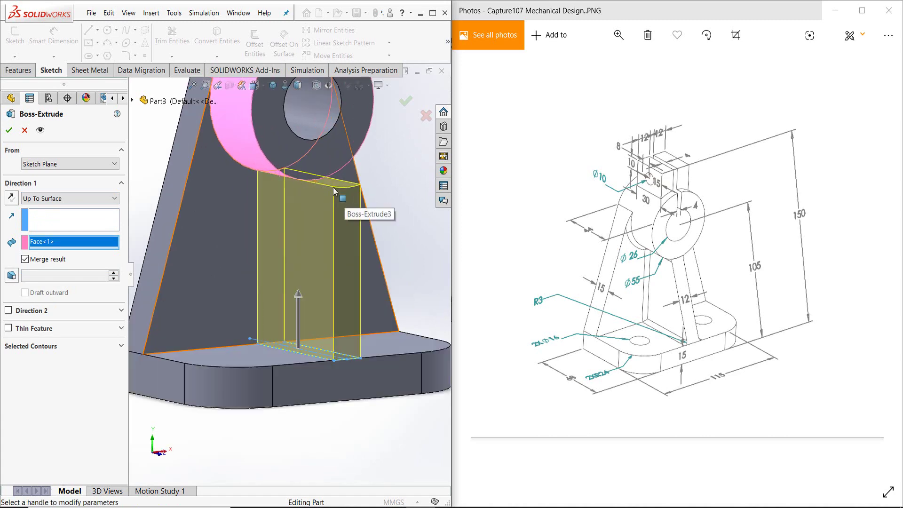
left_click(9, 131)
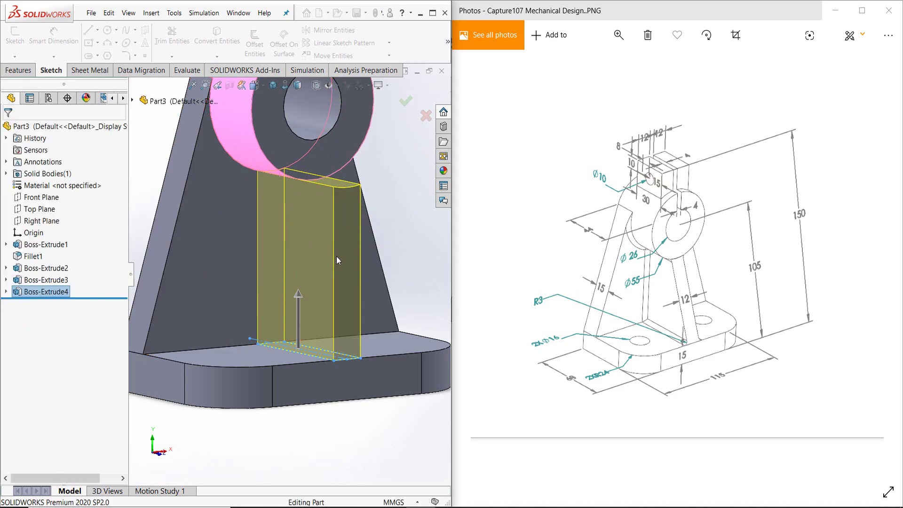
middle_click_drag(336, 256, 371, 263)
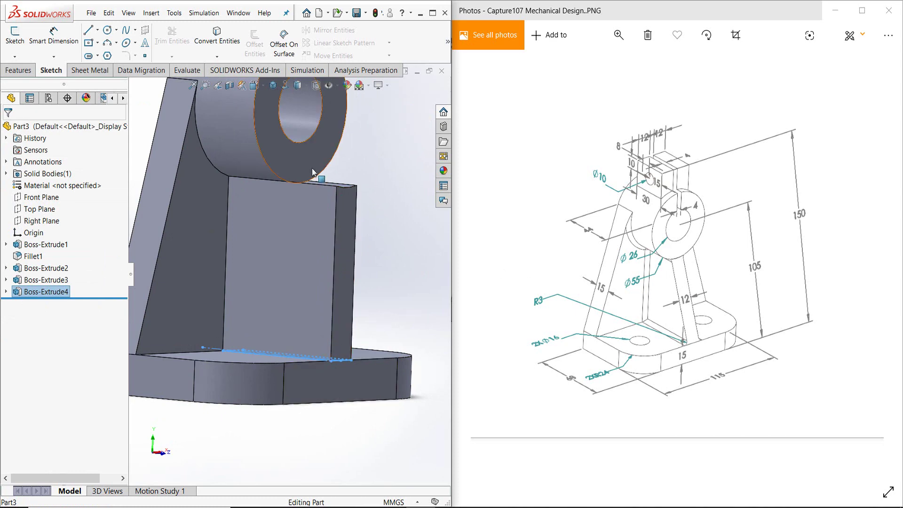
Sketch a closed triangle on the rib's side face, from the step corner to the bottom corner
left_click(288, 199)
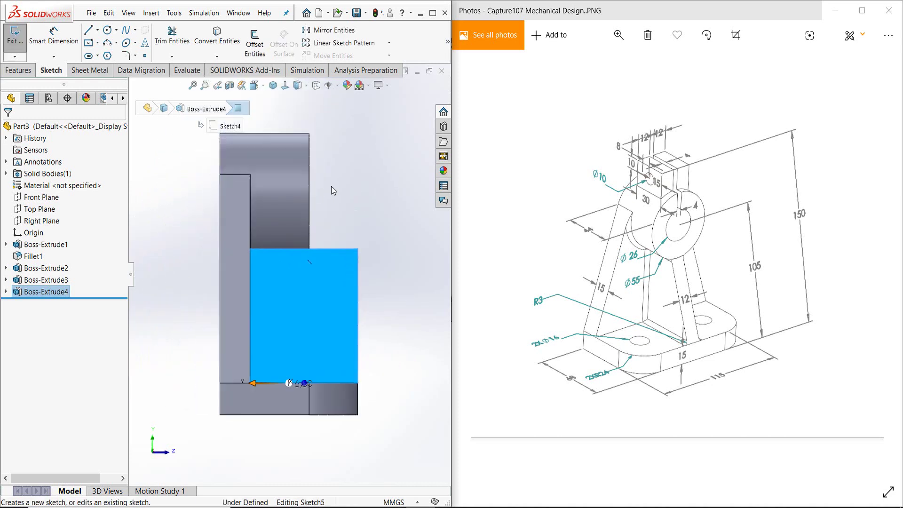
left_click(348, 199)
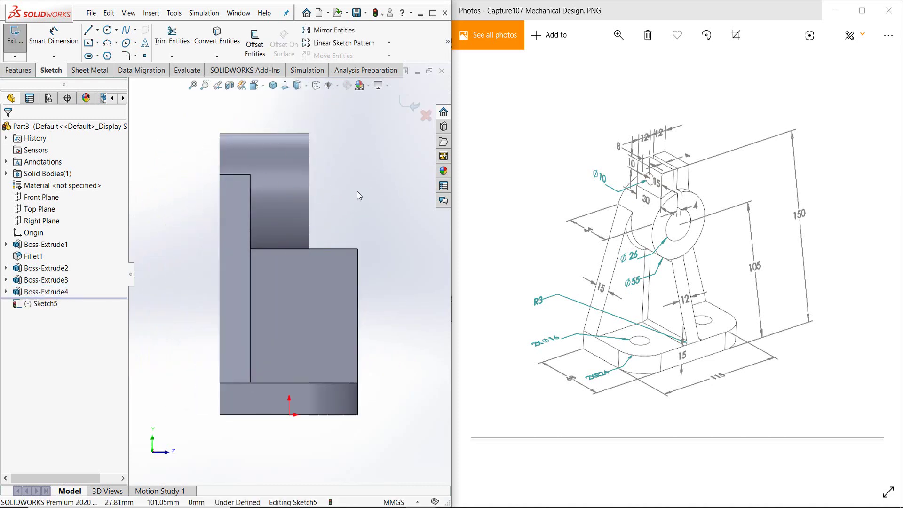
right_click_drag(339, 207, 387, 172)
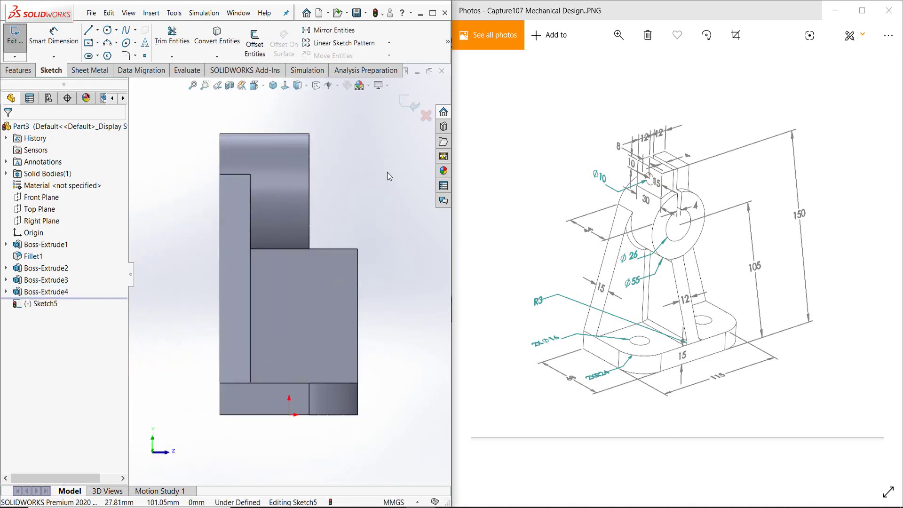
left_click(309, 249)
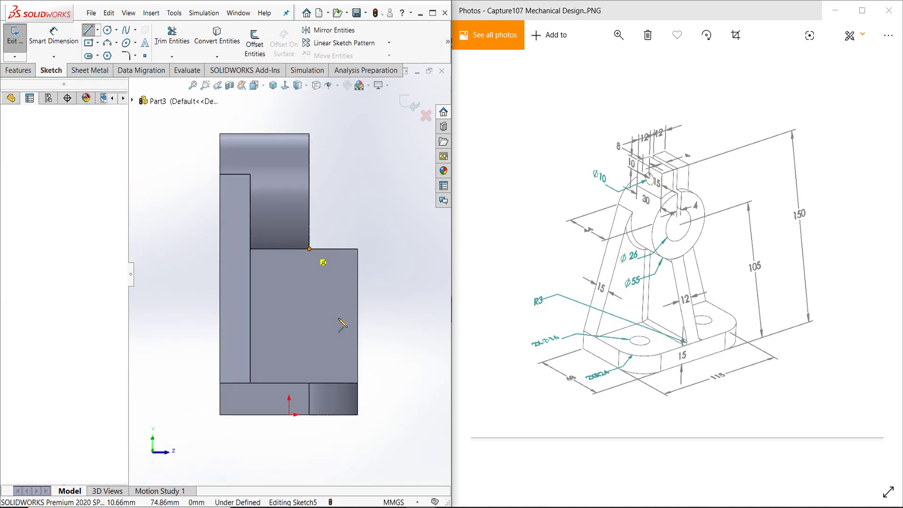
left_click(357, 383)
left_click(357, 249)
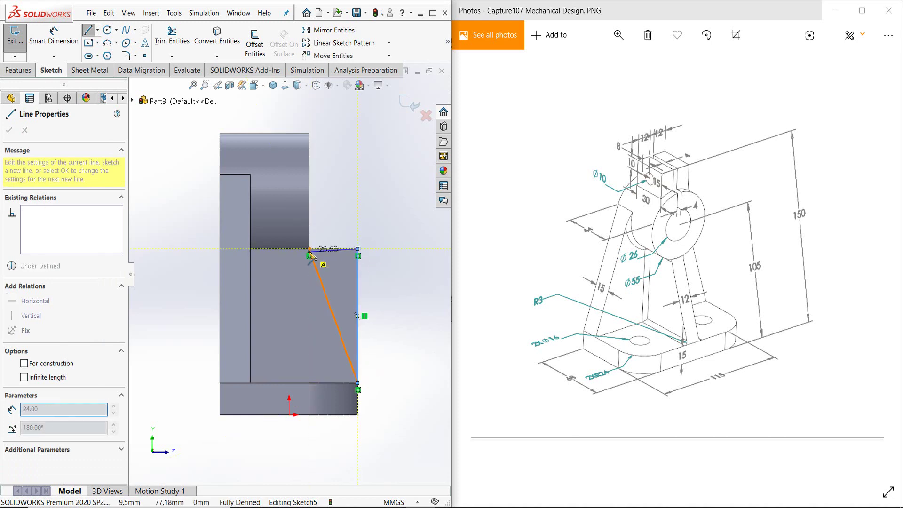
left_click(309, 249)
key("Escape")
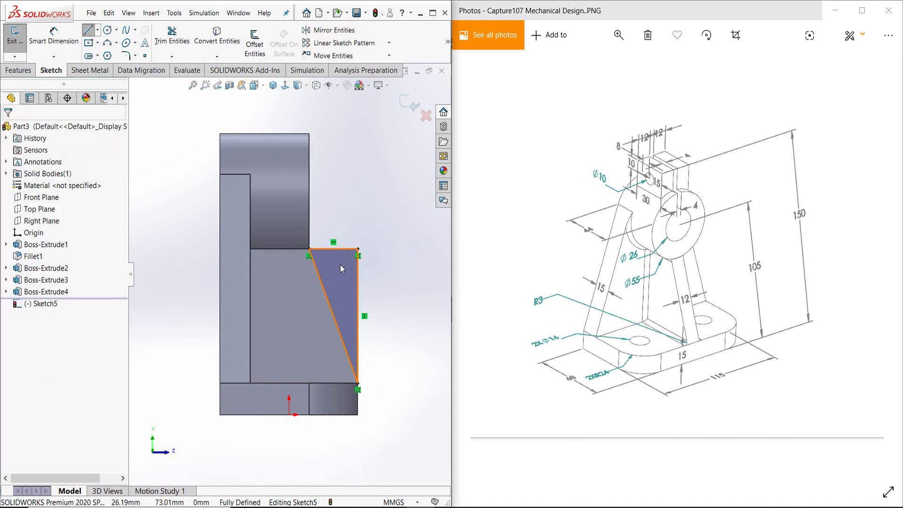
scroll(340, 264, "down", 3)
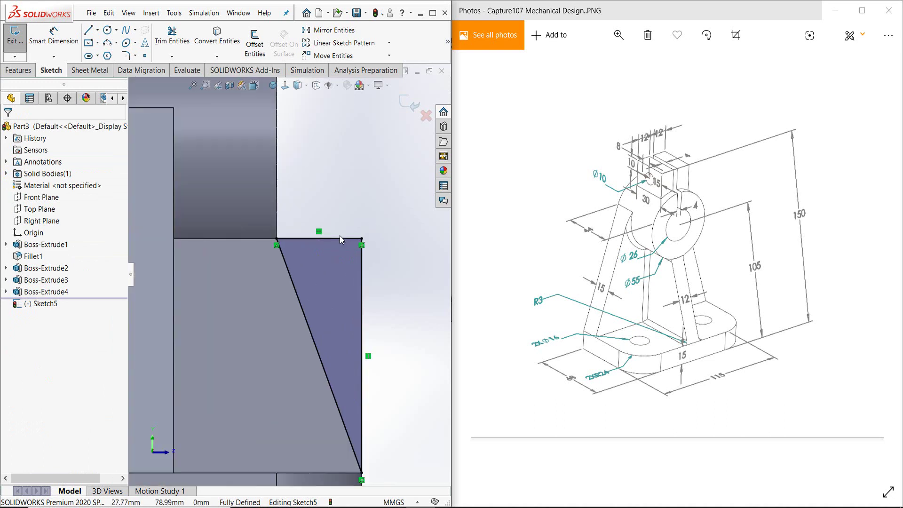
scroll(339, 236, "up", 1)
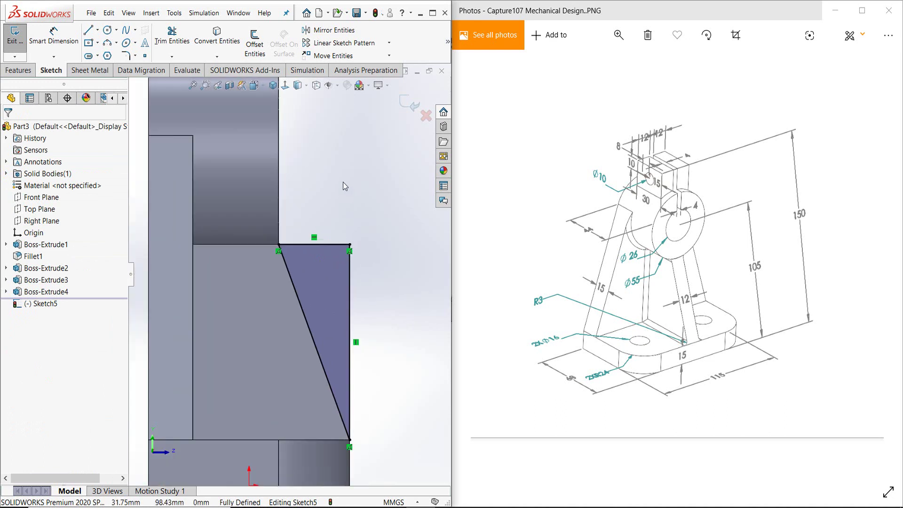
key("ctrl+b")
key("s")
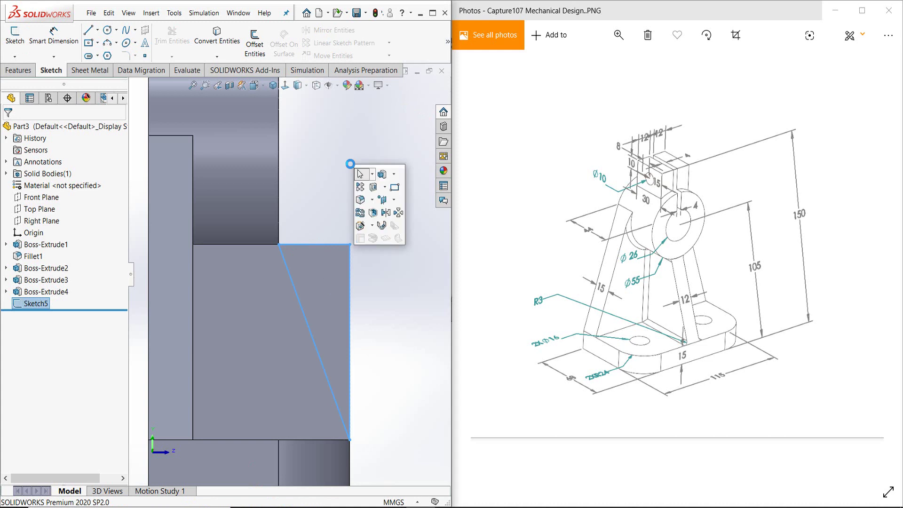
Cut the triangle profile Through All to taper the rib (Cut-Extrude1)
left_click(373, 187)
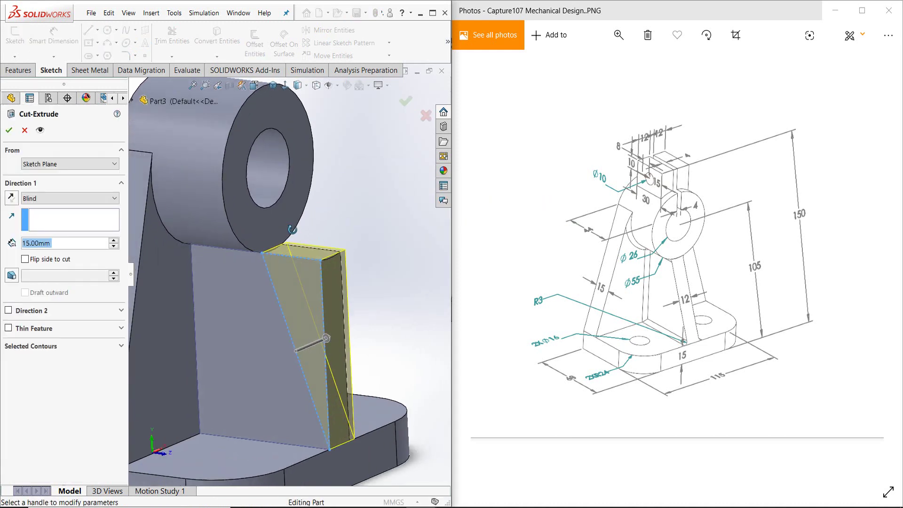
left_click(52, 197)
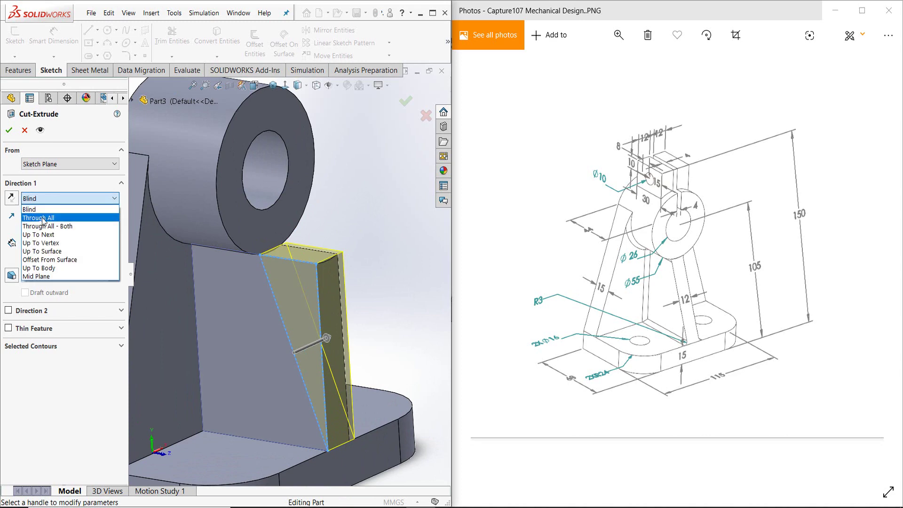
left_click(41, 218)
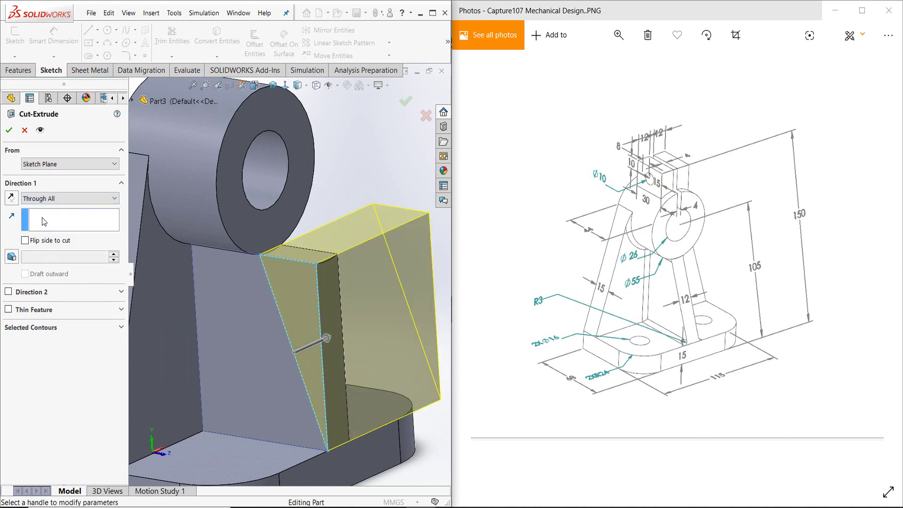
left_click(9, 130)
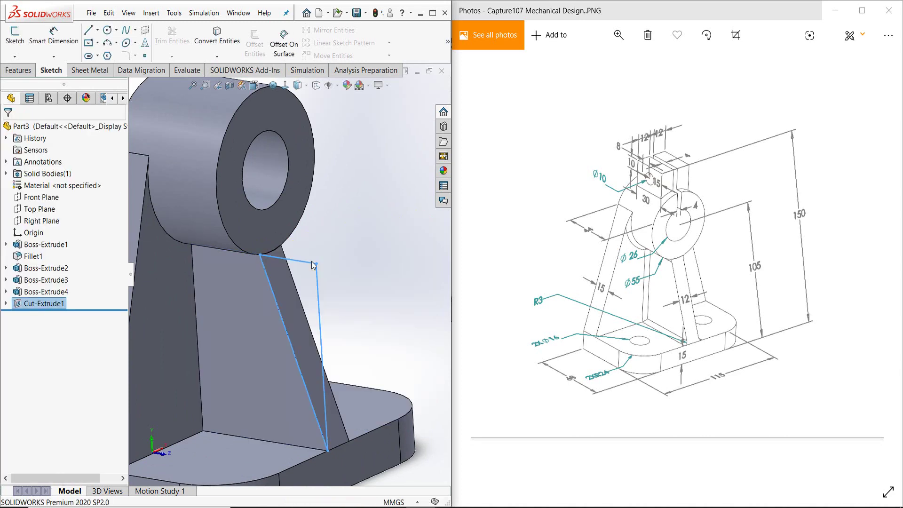
Select the base plate's top face and view it Normal To
mouse_move(327, 301)
middle_mouse_down()
mouse_move(302, 282)
mouse_move(317, 268)
middle_mouse_up()
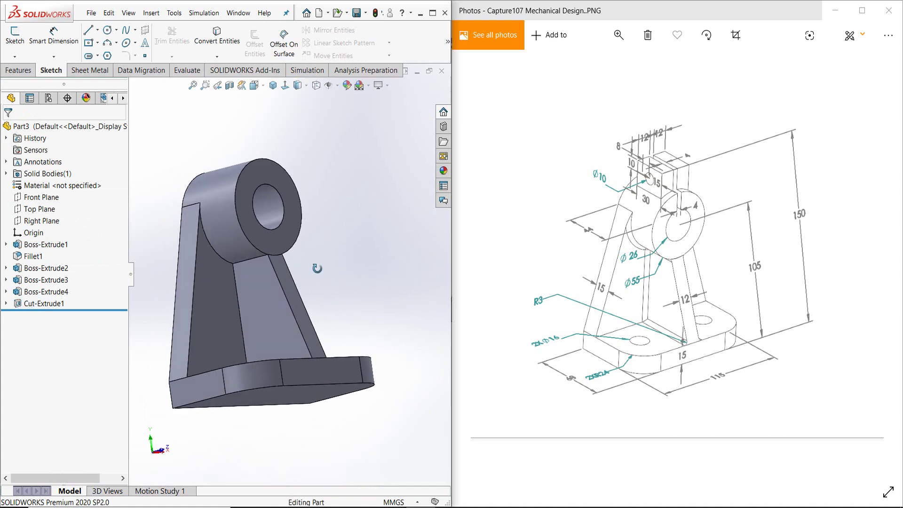
middle_click_drag(309, 303, 292, 322)
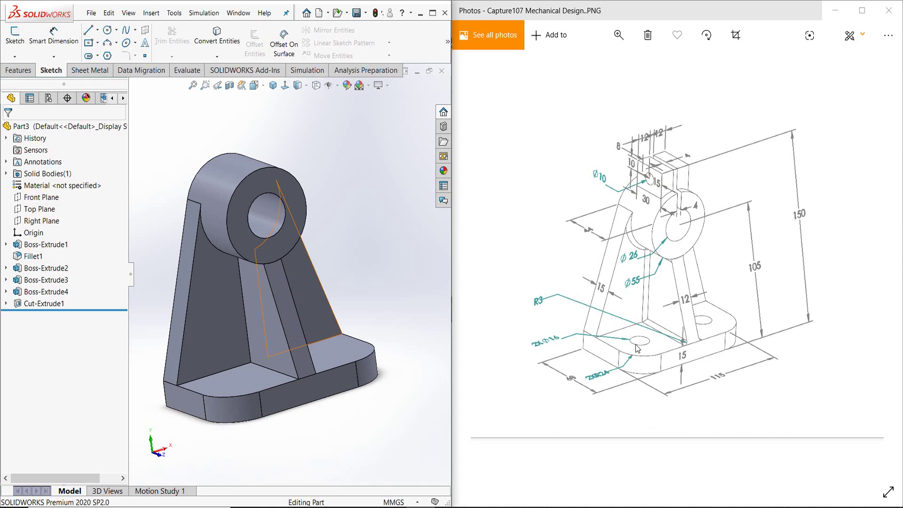
middle_click_drag(318, 331, 306, 376)
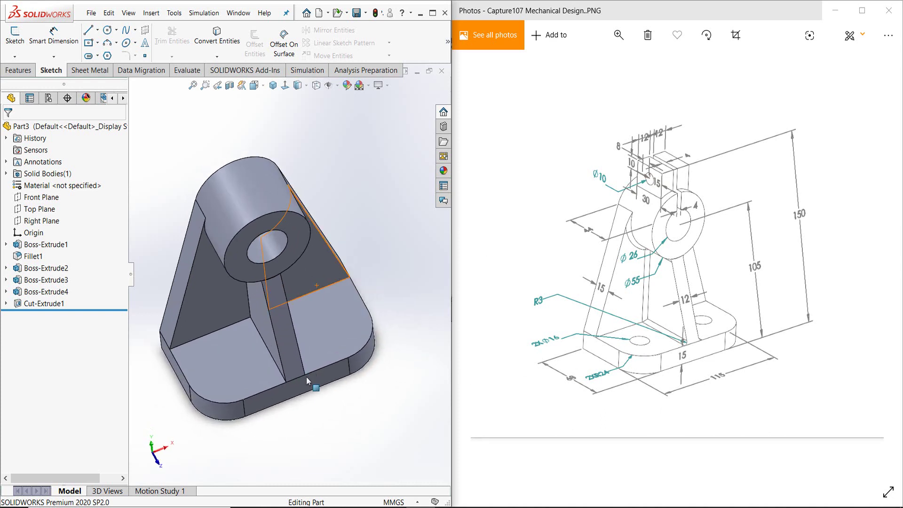
scroll(269, 356, "up", 3)
left_click(267, 331)
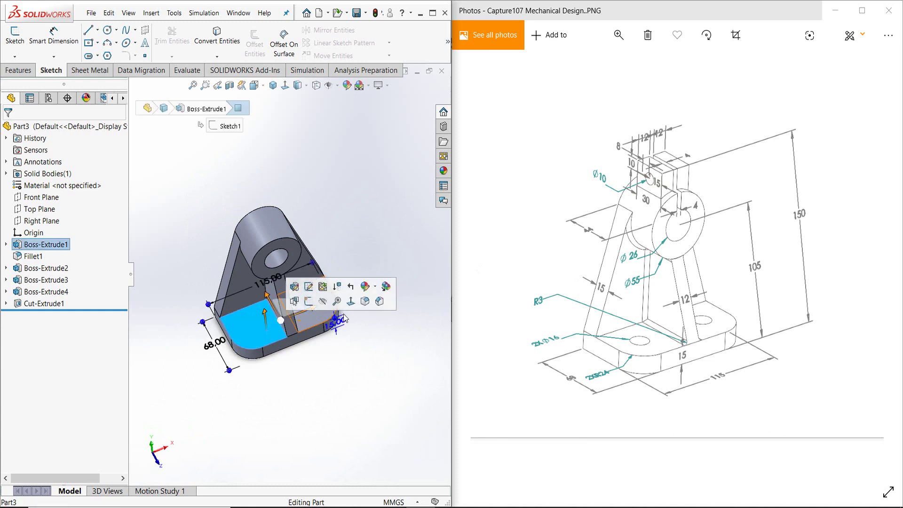
left_click(365, 300)
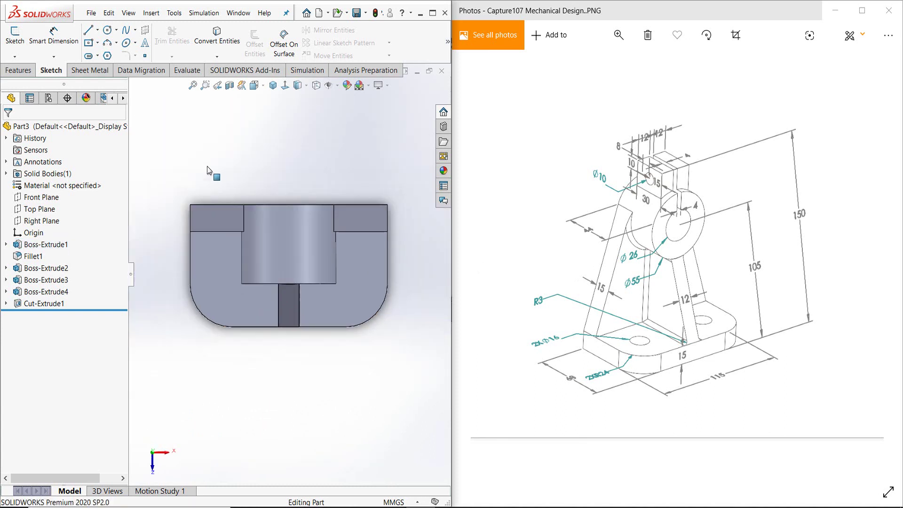
Set up a Hole Wizard hole with Drill sizes type at Ø16.0, positioned by 3D sketch
key("s")
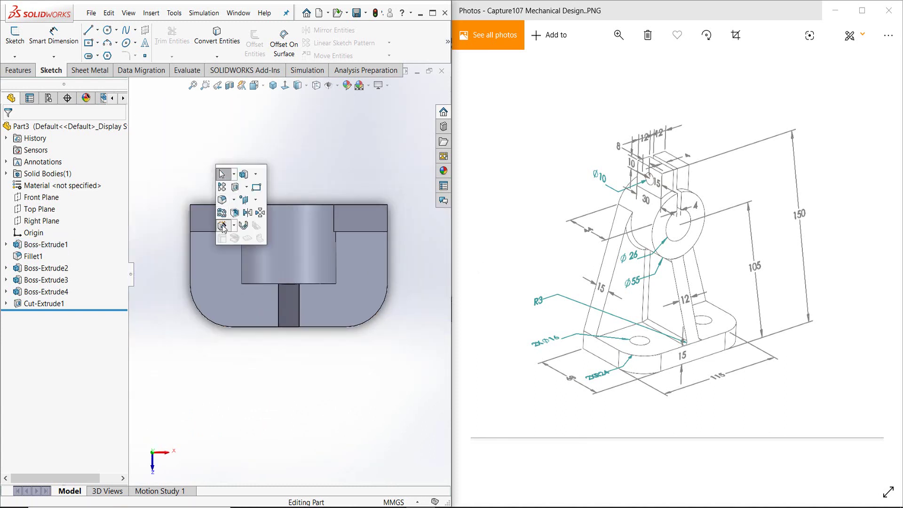
left_click(222, 227)
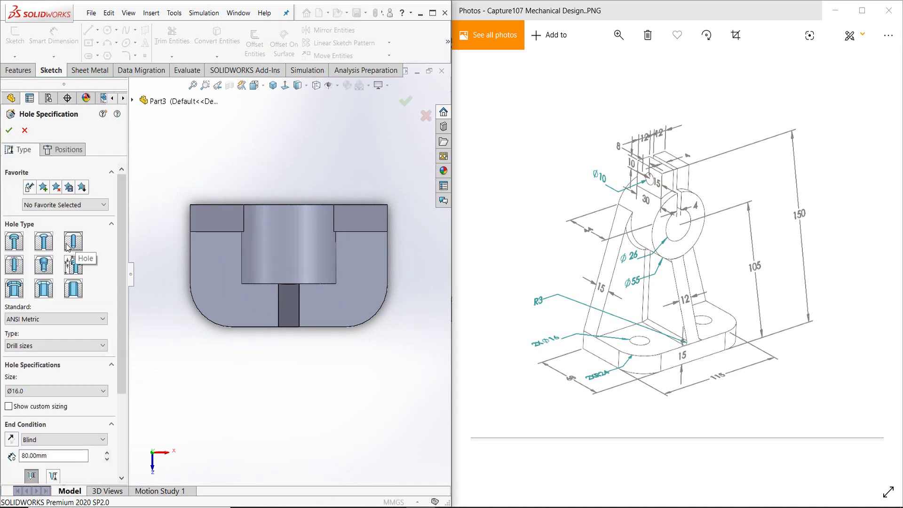
left_click(63, 349)
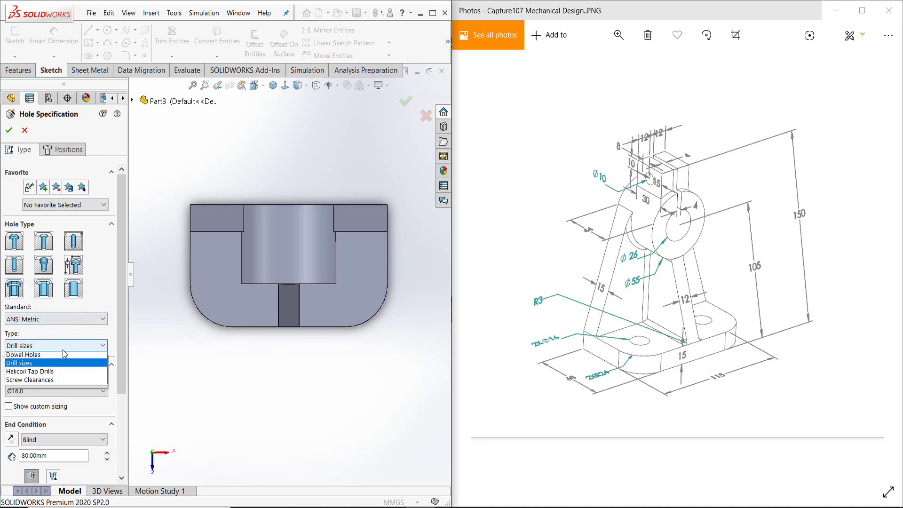
left_click(19, 365)
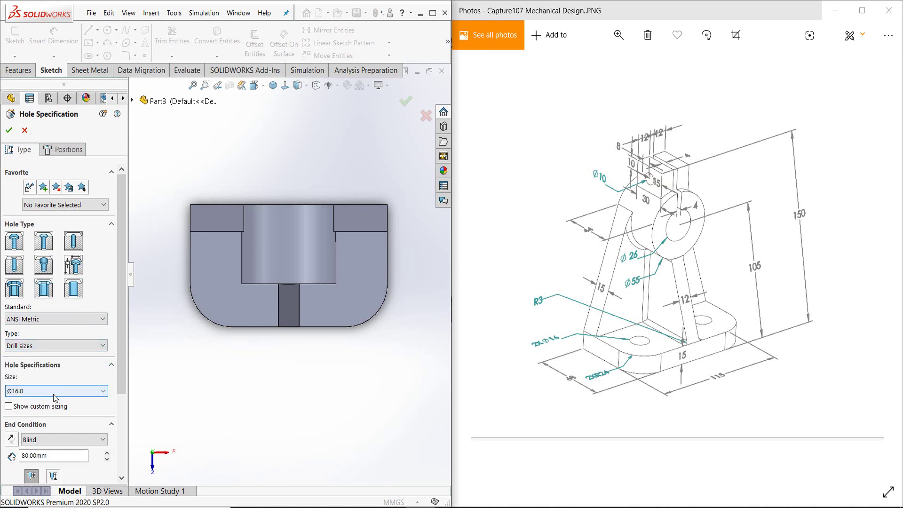
left_click(68, 151)
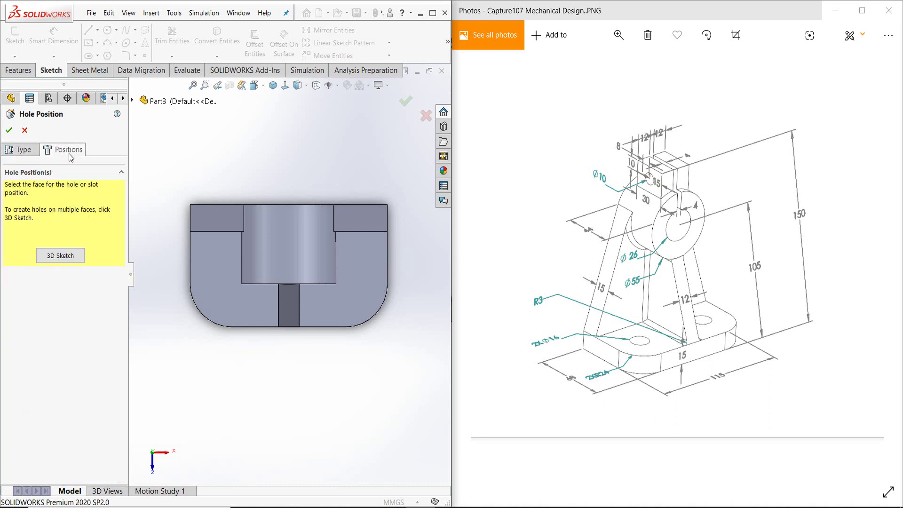
left_click(66, 256)
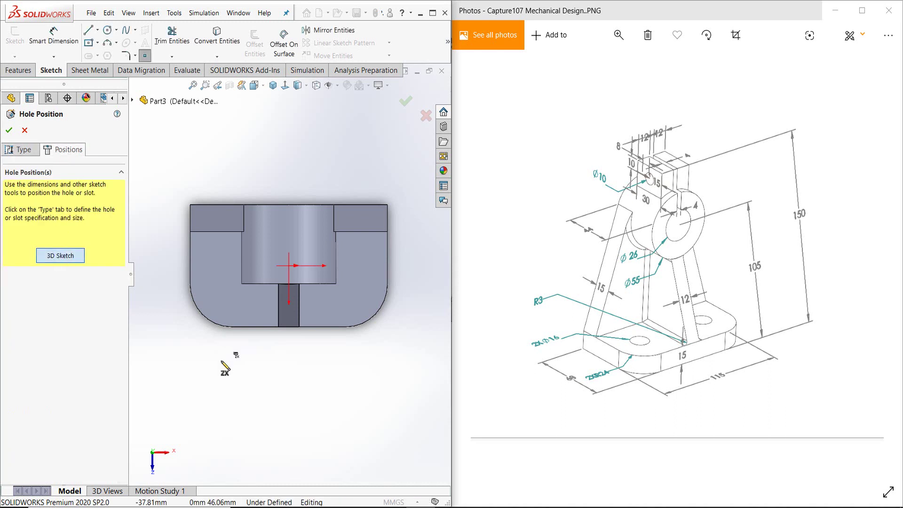
Place Ø16 hole points at both corner-arc centres and confirm Hole1
left_click(202, 313)
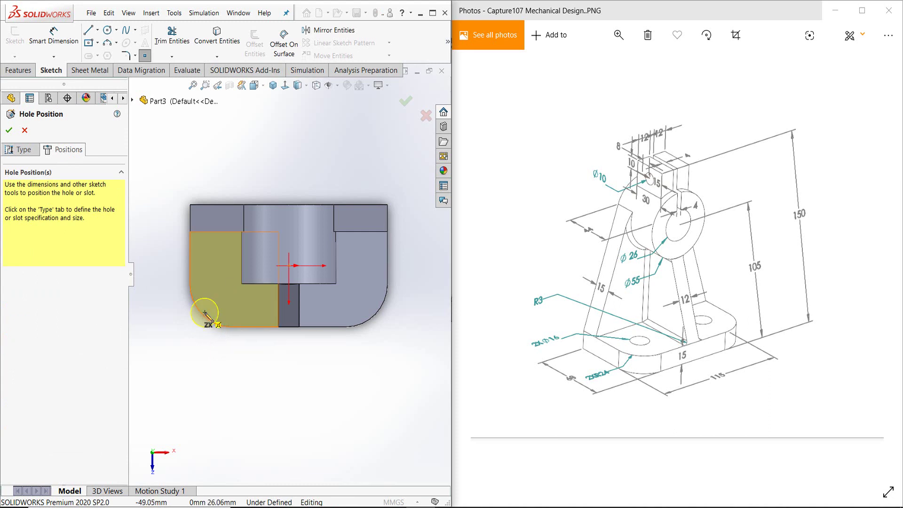
left_click(202, 314)
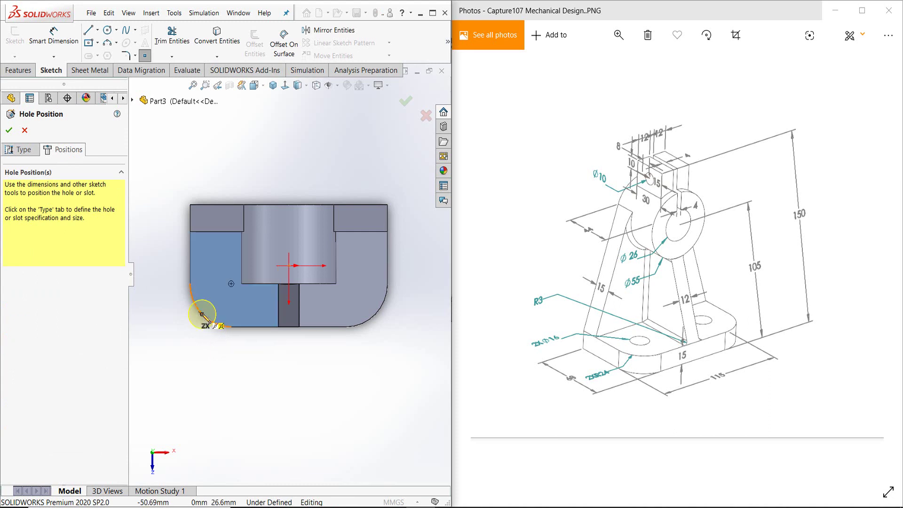
left_click(231, 283)
left_click(356, 312)
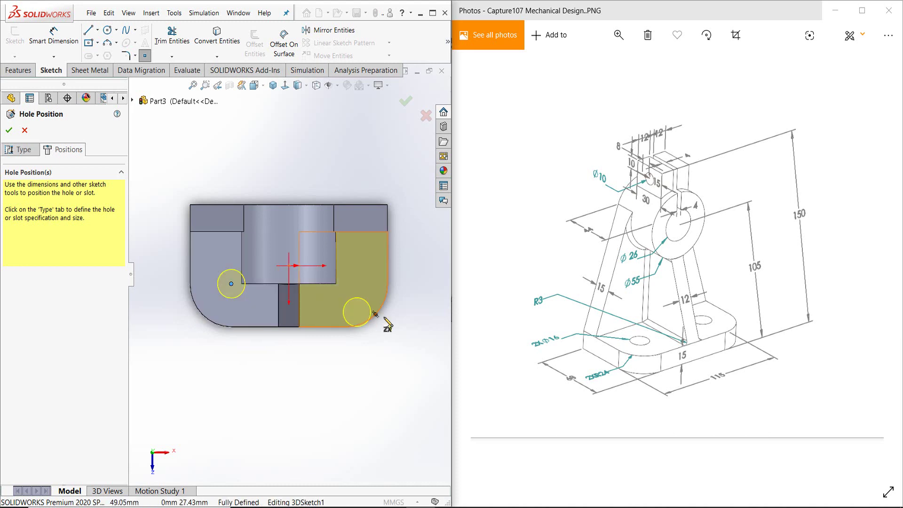
left_click(347, 282)
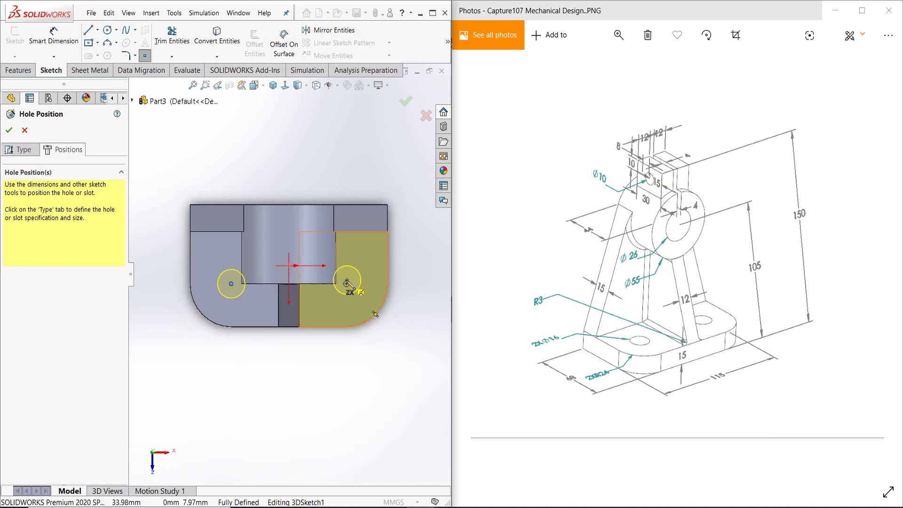
left_click(347, 285)
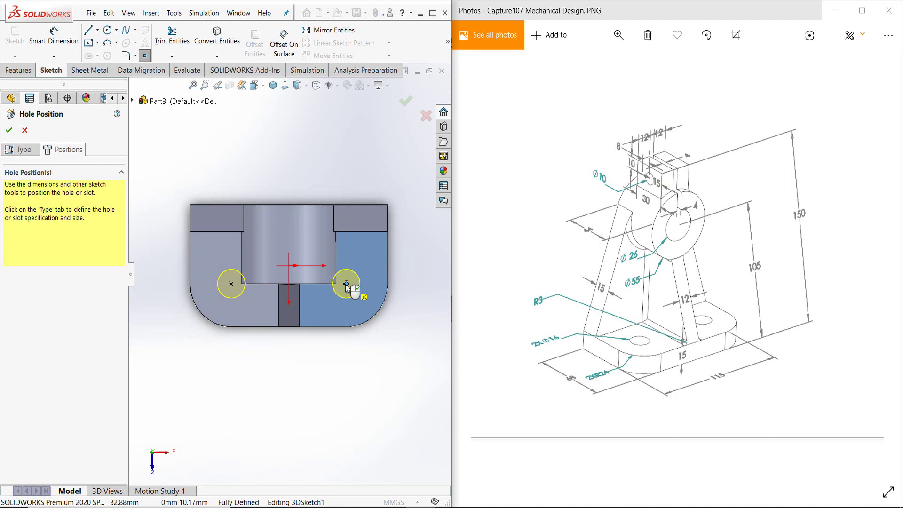
key("Return")
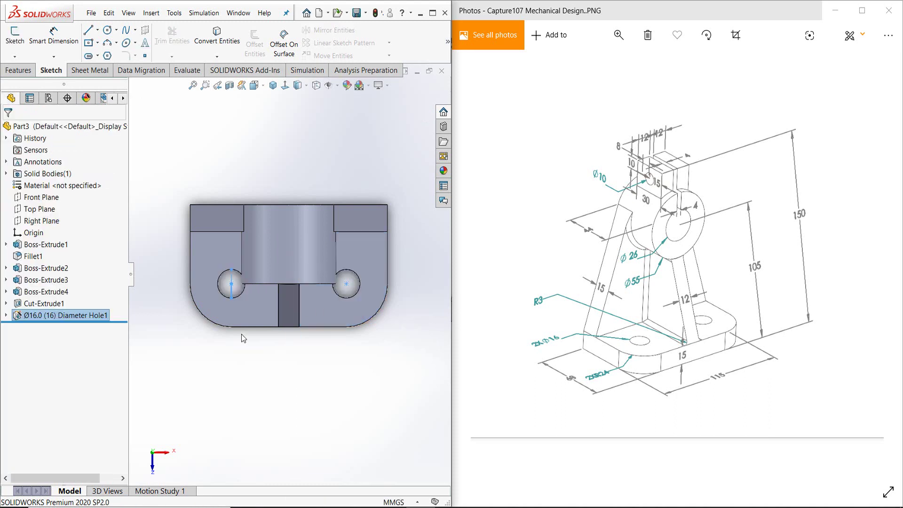
scroll(239, 335, "down", 5)
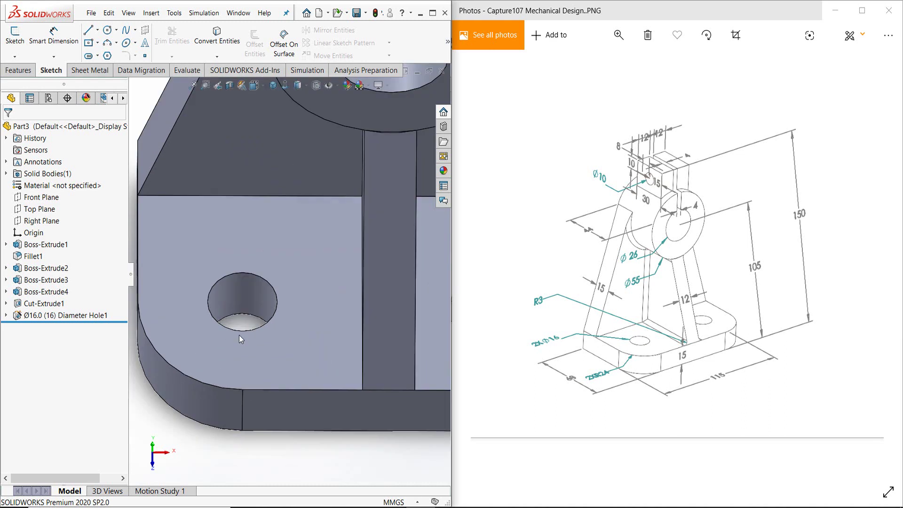
scroll(286, 332, "up", 5)
scroll(407, 304, "down", 5)
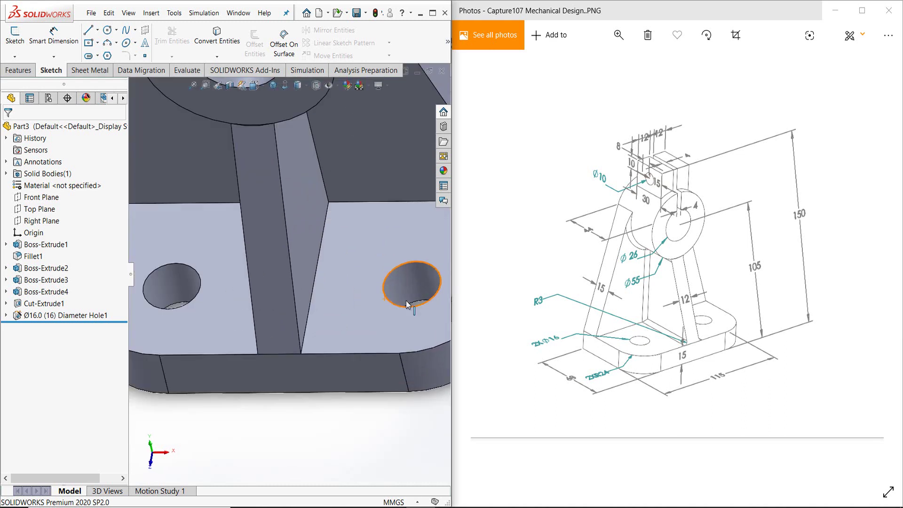
scroll(408, 304, "up", 5)
mouse_move(407, 304)
middle_mouse_down()
mouse_move(352, 234)
mouse_move(382, 267)
middle_mouse_up()
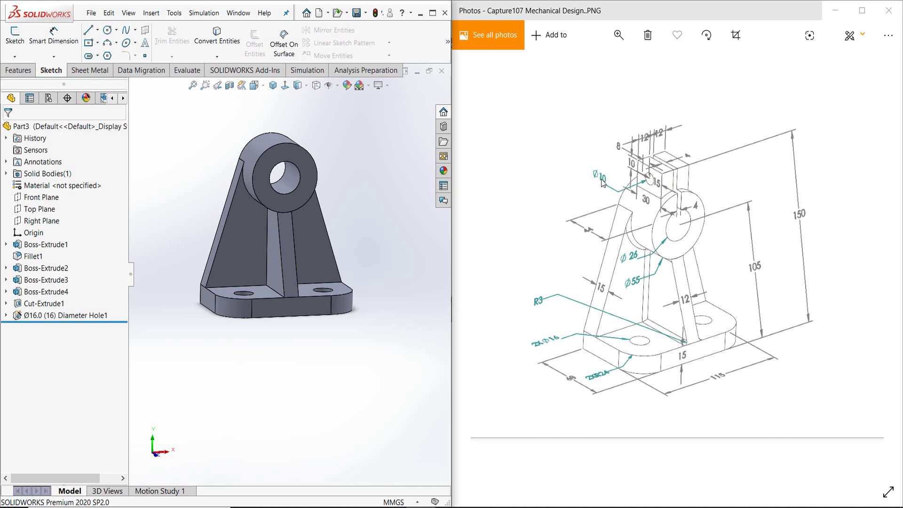
middle_click_drag(379, 271, 384, 283)
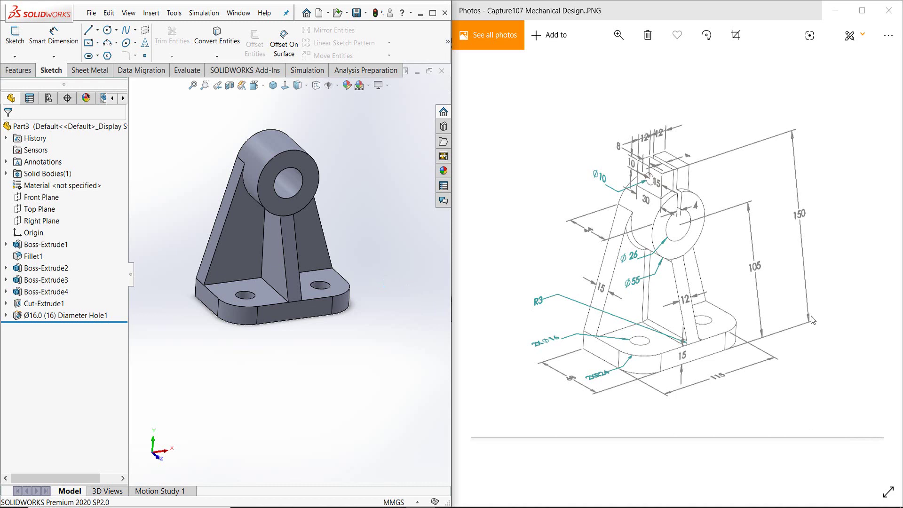
left_click(277, 148)
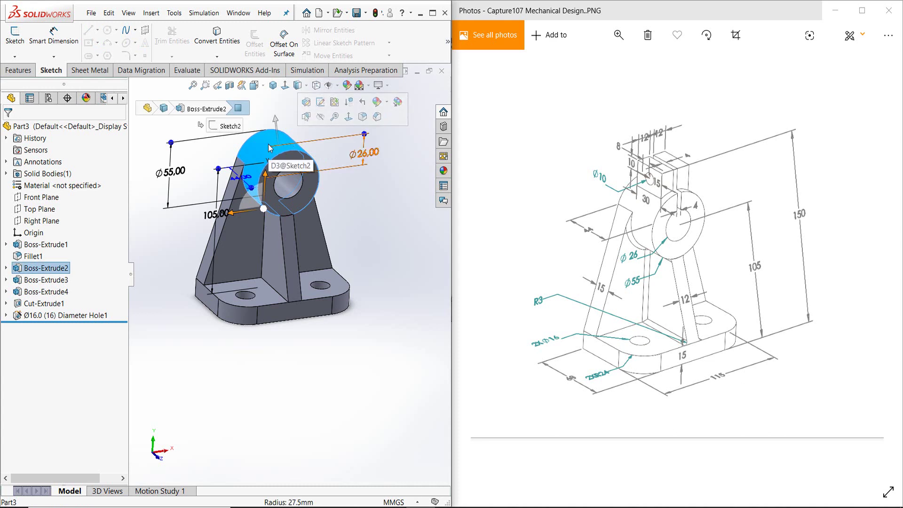
left_click(367, 253)
left_click(290, 241)
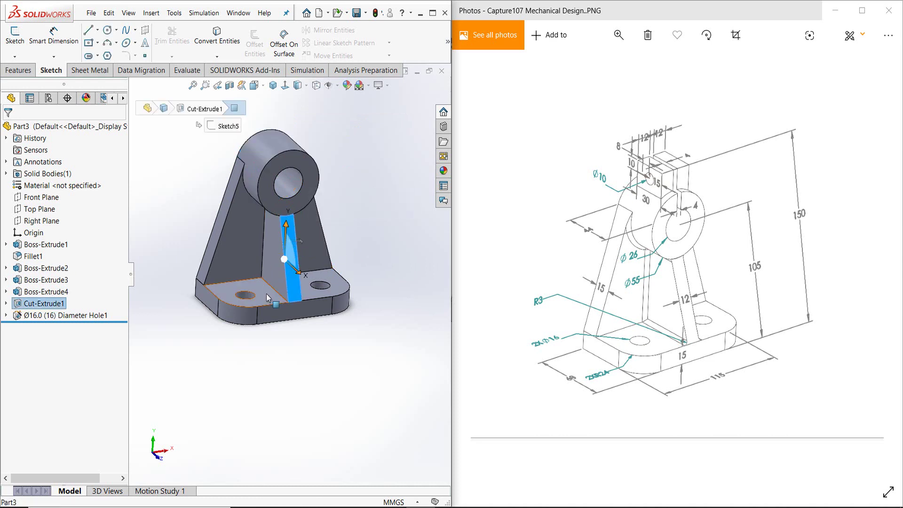
left_click(222, 293)
left_click(253, 245)
left_click(417, 224)
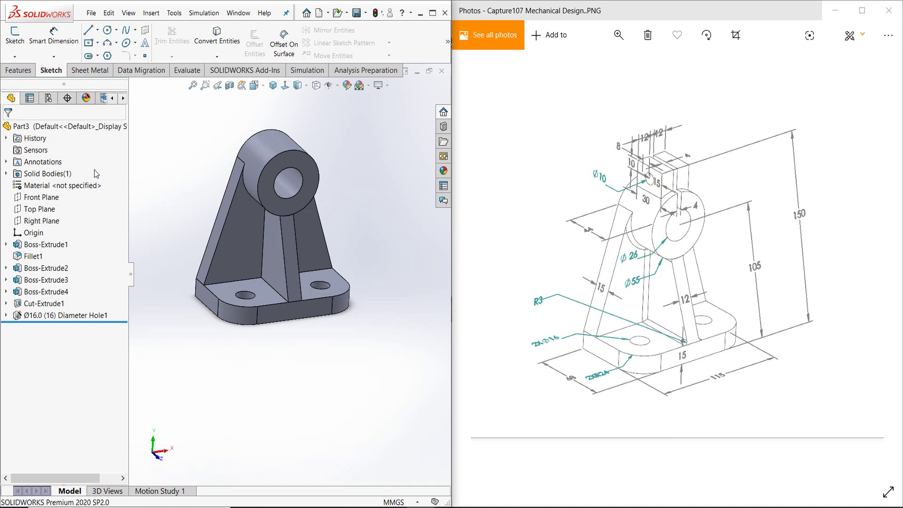
Create reference plane Plane1 offset 150 mm from the Top Plane
left_click(10, 73)
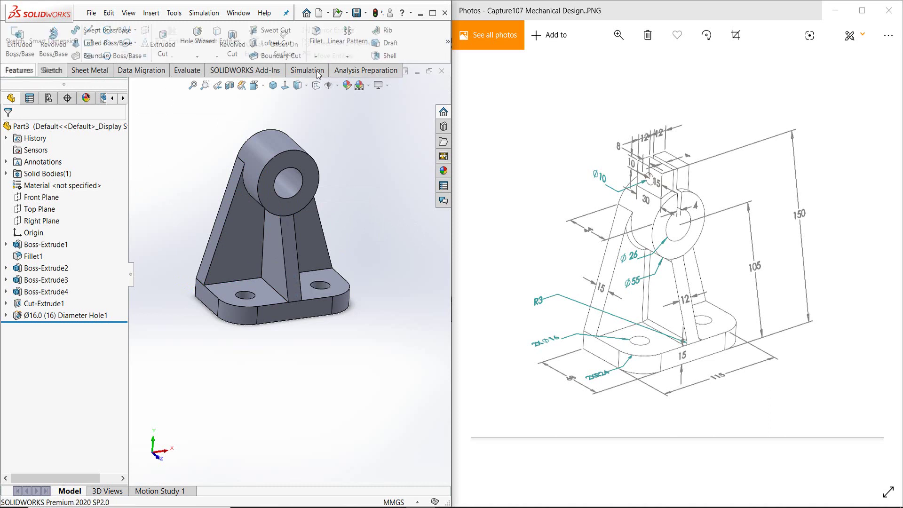
left_click(446, 45)
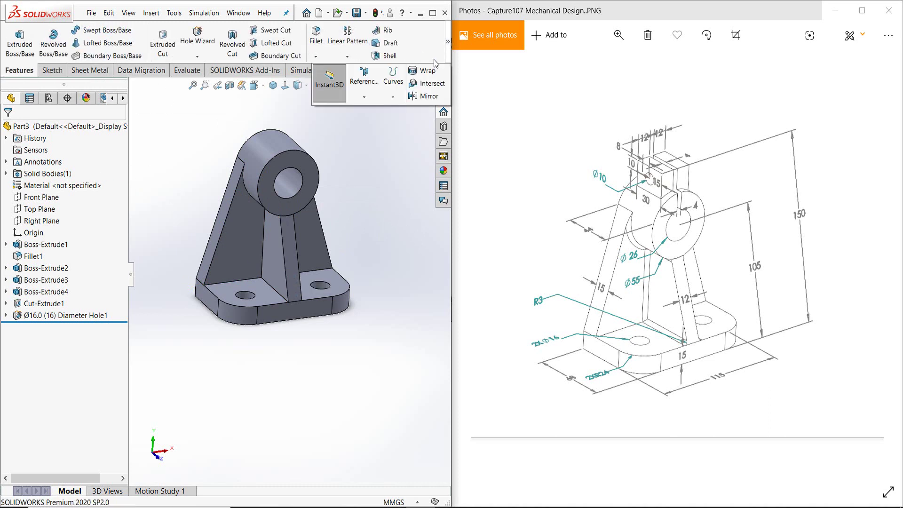
left_click(372, 85)
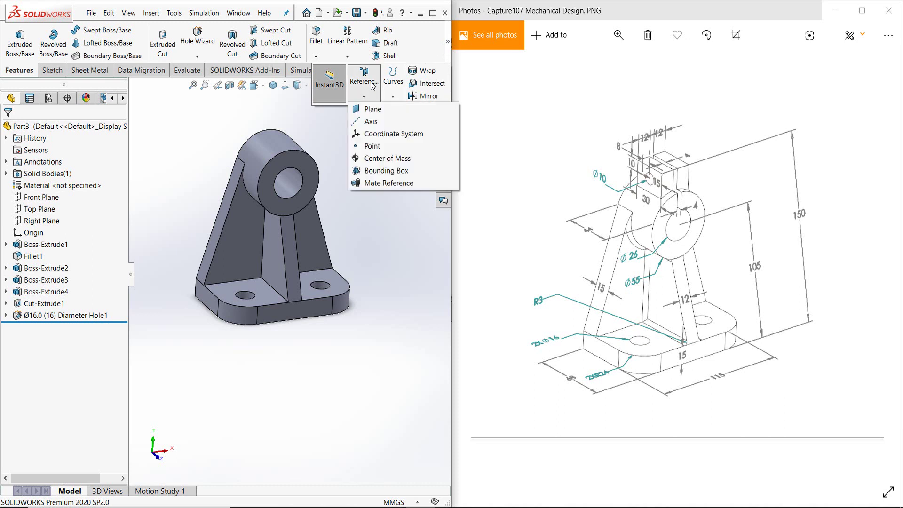
left_click(373, 106)
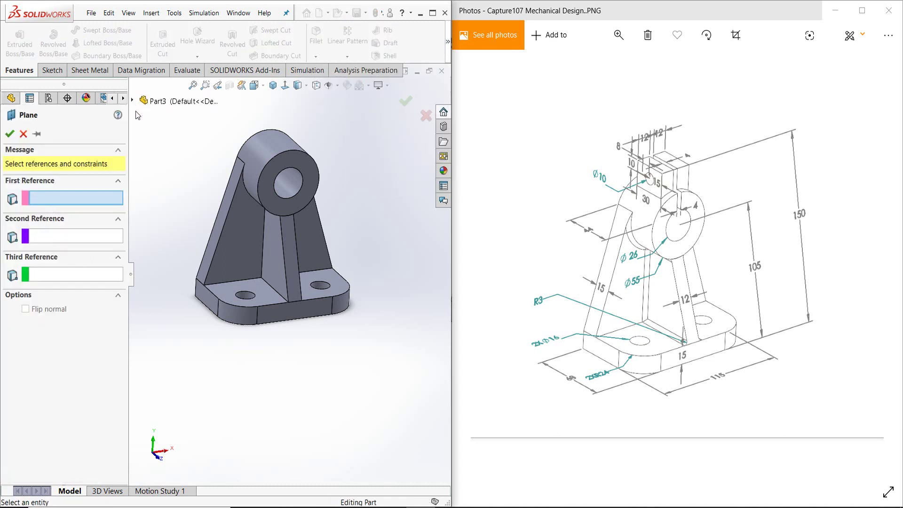
left_click(168, 184)
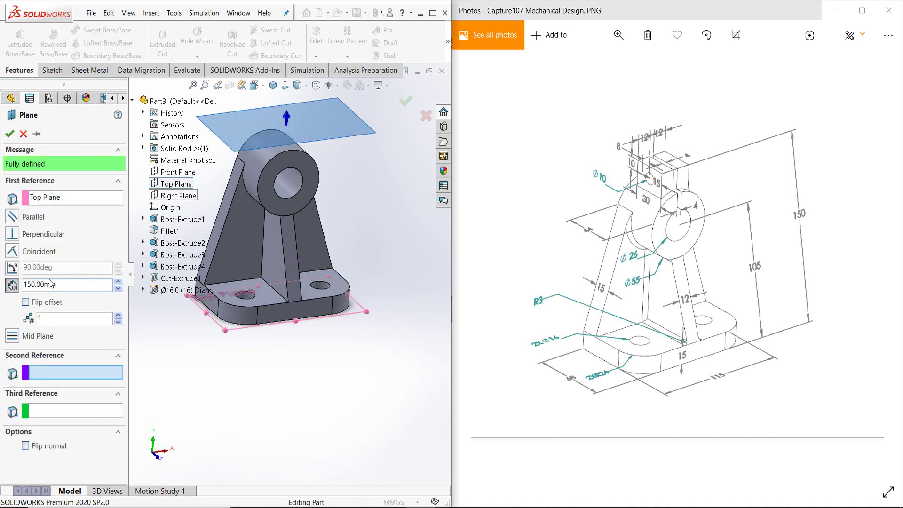
left_click_drag(60, 285, 38, 286)
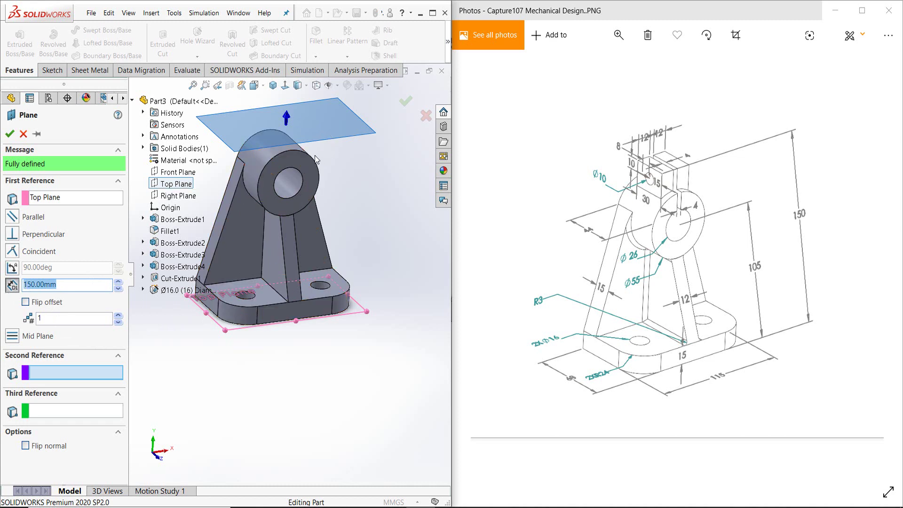
middle_click_drag(316, 159, 331, 295)
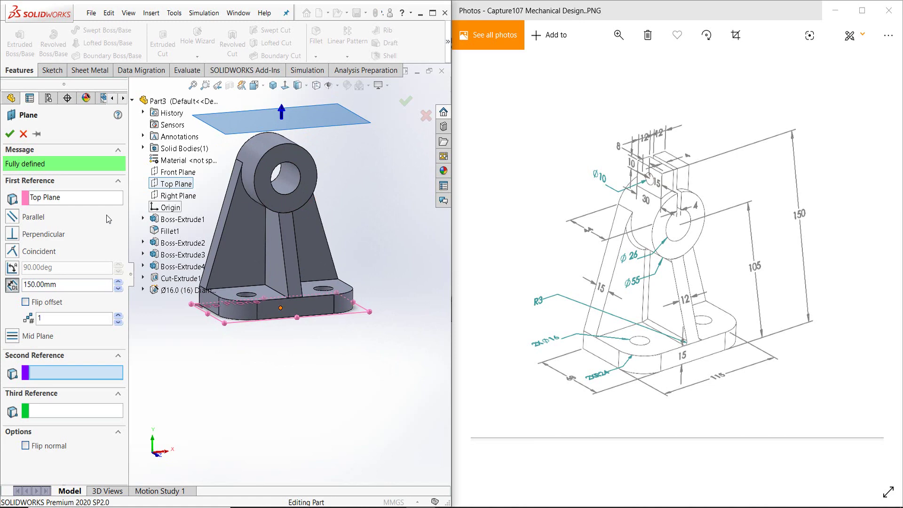
left_click(10, 135)
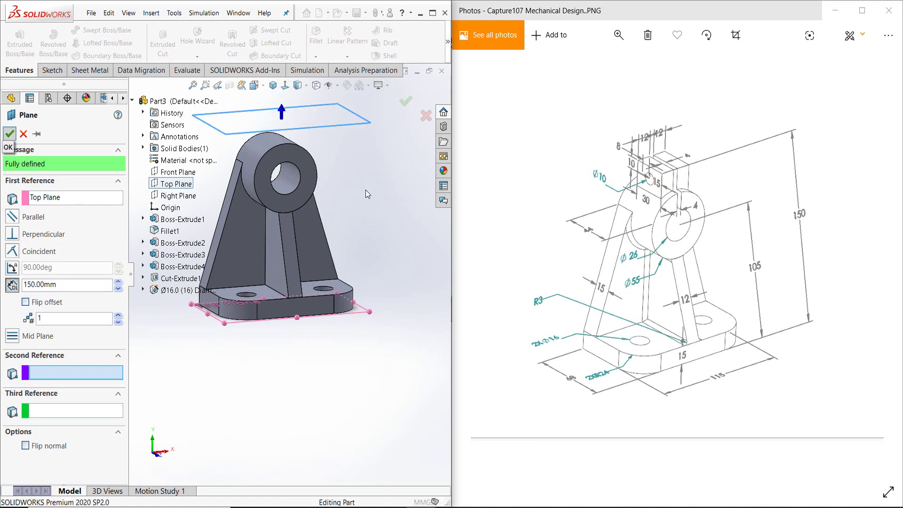
middle_click_drag(348, 301, 360, 190)
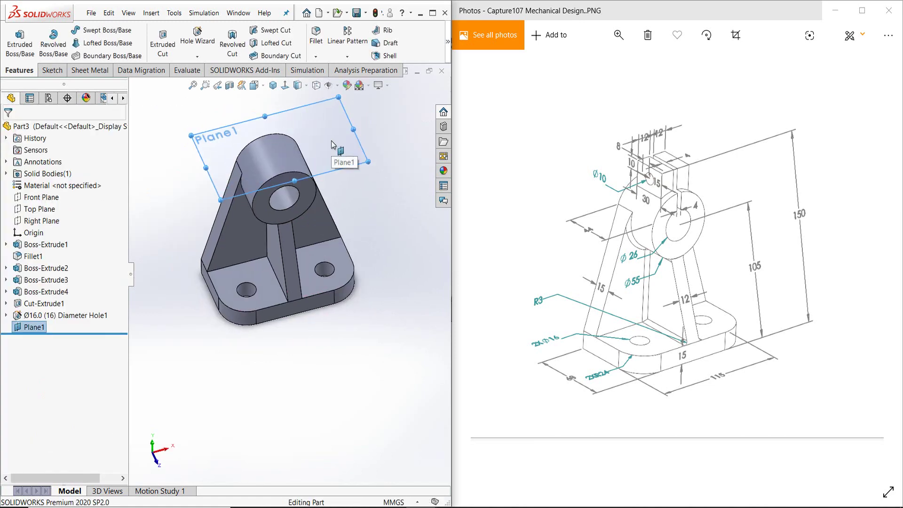
left_click(331, 140)
Start a sketch on Plane1 and draw a vertical line from the slot's bottom to top edge
left_click(372, 112)
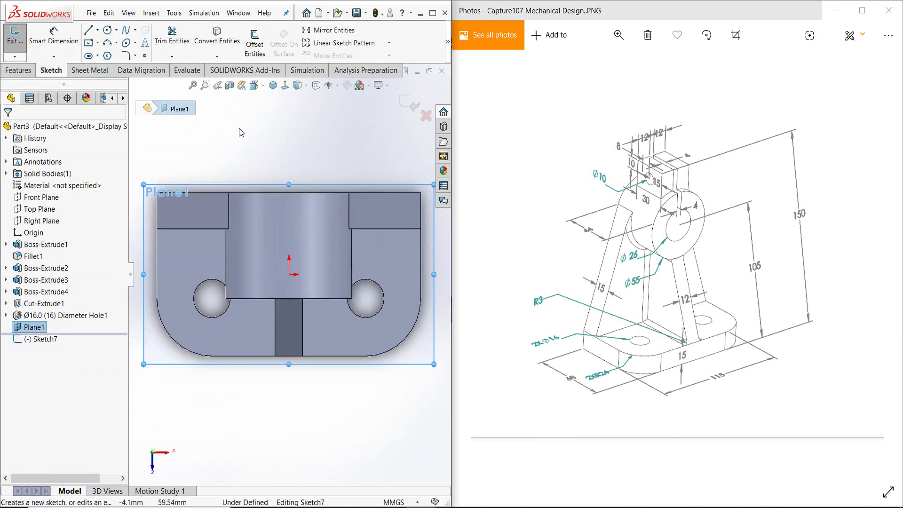
right_click_drag(267, 149, 297, 116)
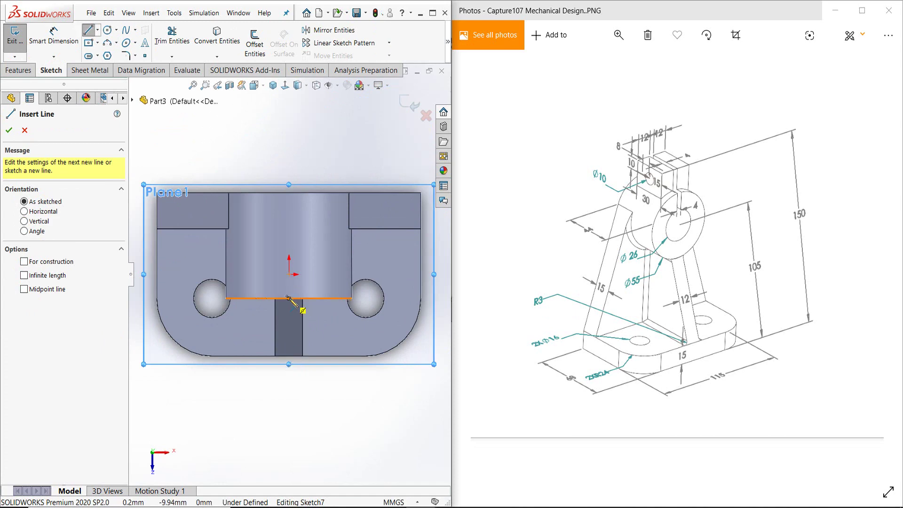
left_click(288, 298)
left_click(289, 193)
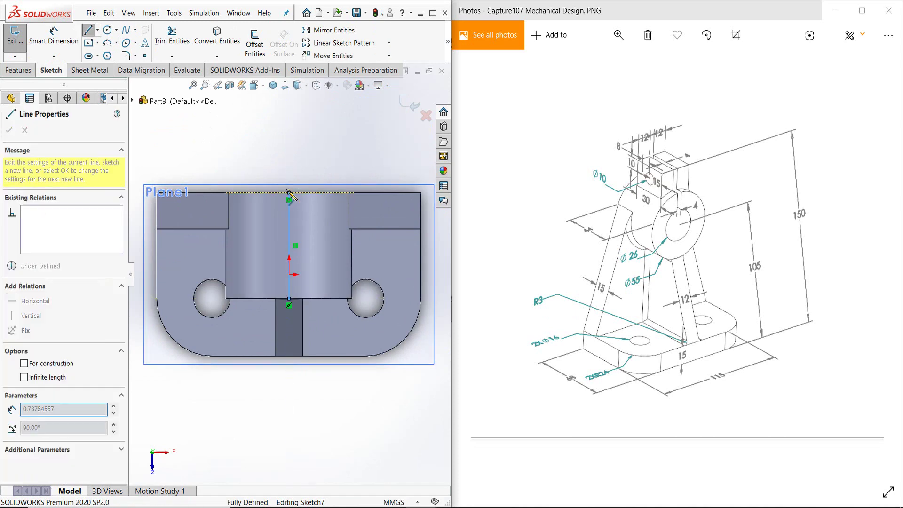
right_click(289, 193)
key("Escape")
key("Escape")
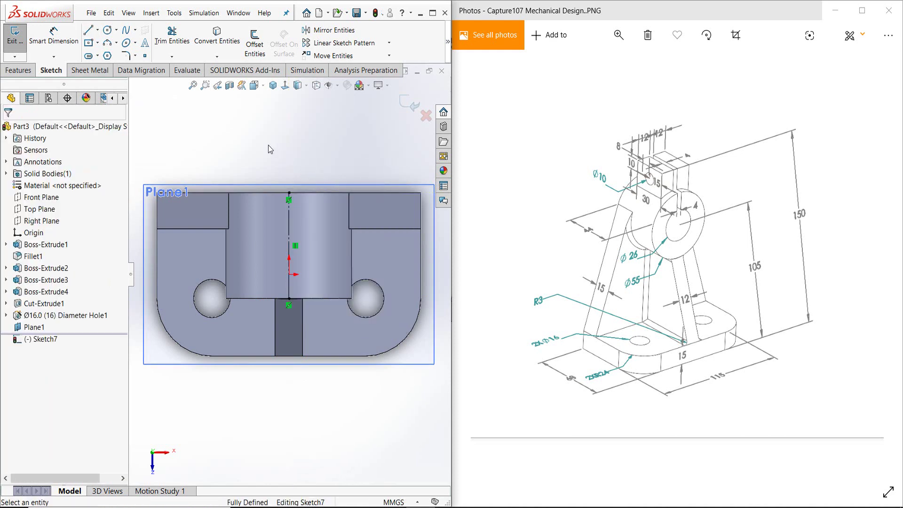
key("f")
Draw a centre rectangle centred on the vertical line
key("s")
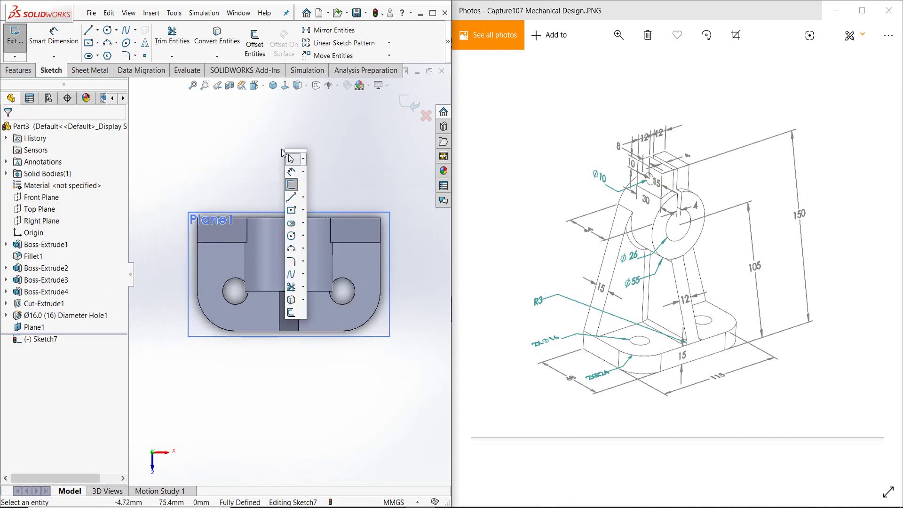
left_click(292, 214)
scroll(326, 263, "down", 1)
scroll(326, 263, "down", 2)
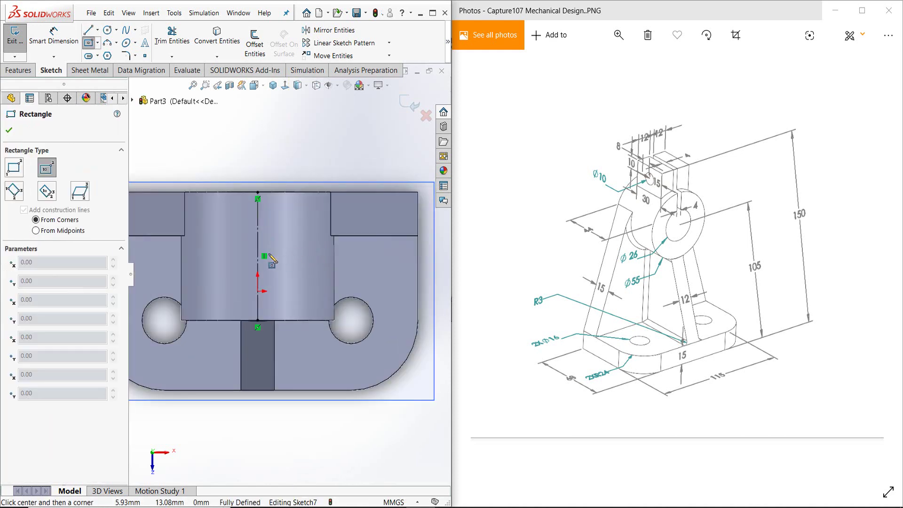
left_click(258, 250)
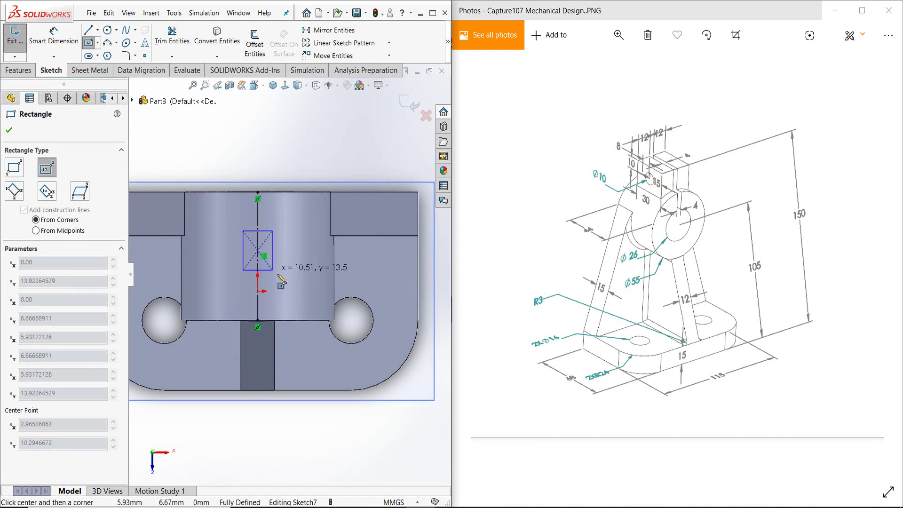
left_click(294, 295)
key("Escape")
scroll(302, 269, "up", 2)
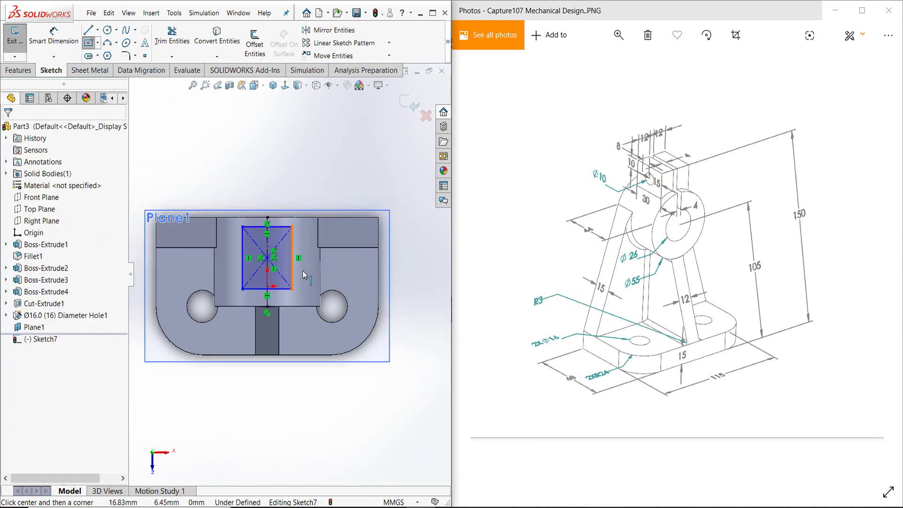
right_click_drag(275, 189, 292, 113)
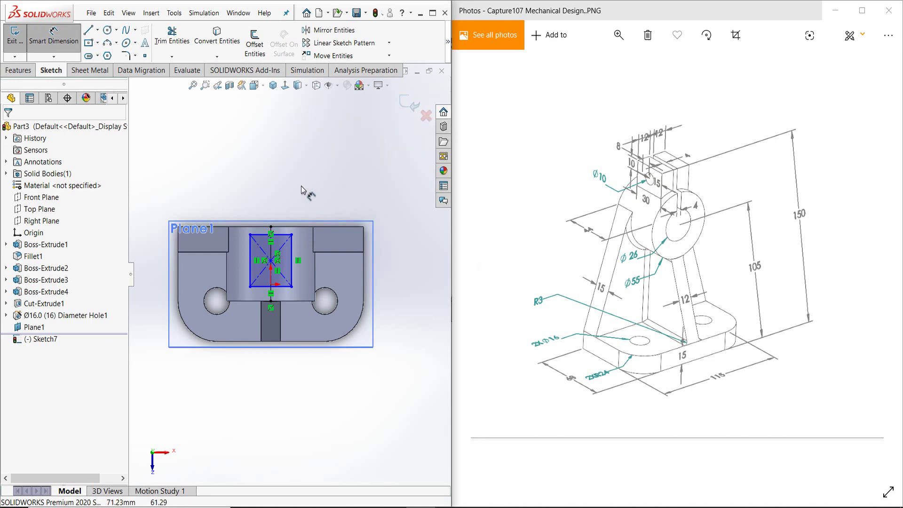
scroll(280, 221, "down", 3)
Dimension the rectangle 28 mm wide and 30 mm high
left_click(284, 250)
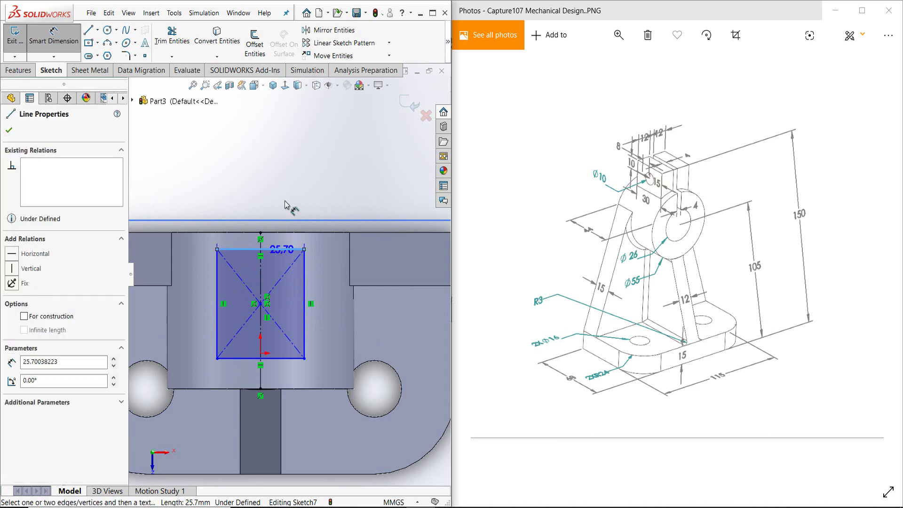
left_click(286, 196)
type("28")
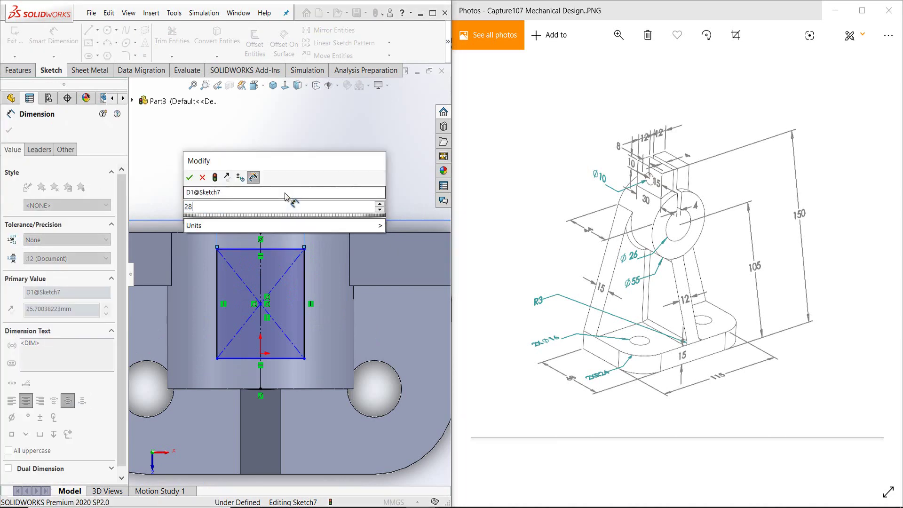
key("Return")
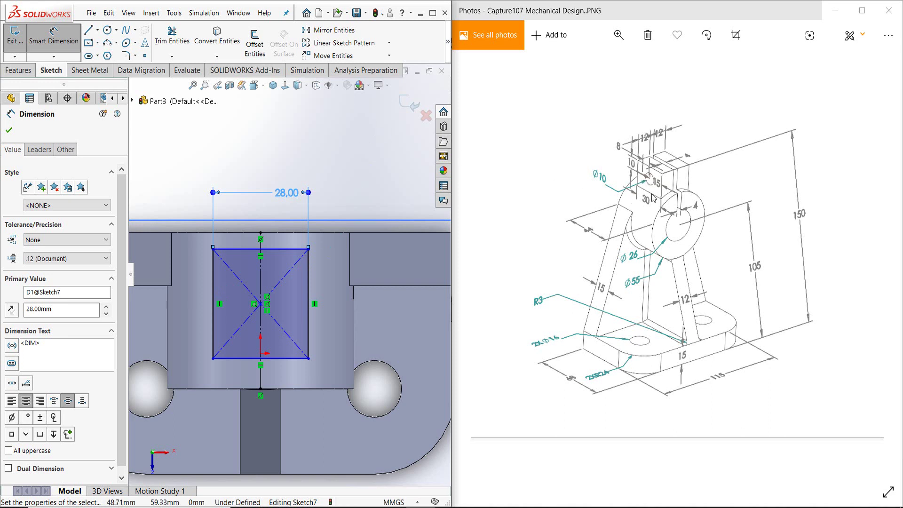
left_click(213, 302)
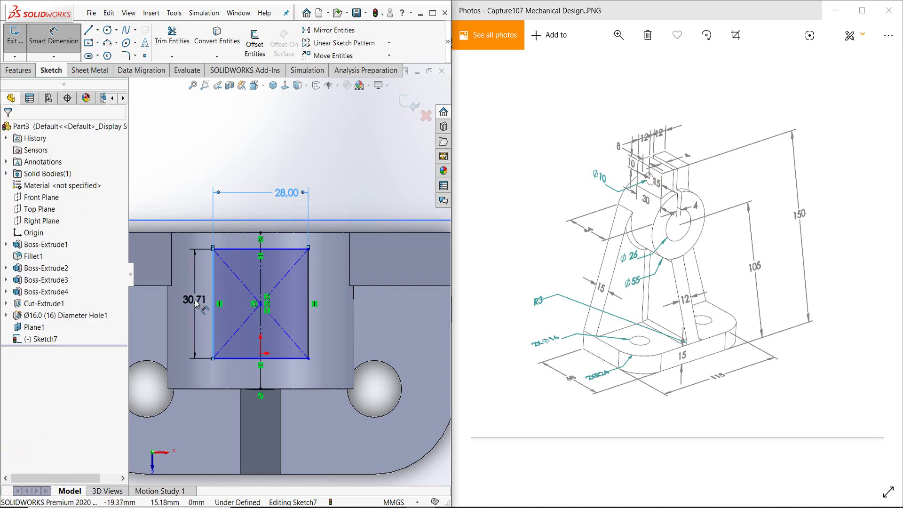
left_click(195, 302)
type("30.00mm")
key("Return")
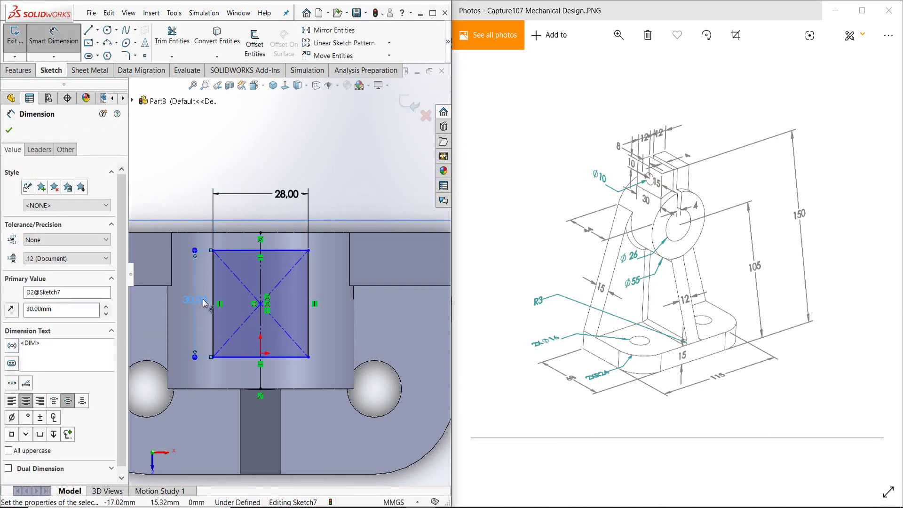
key("Escape")
scroll(262, 303, "up", 2)
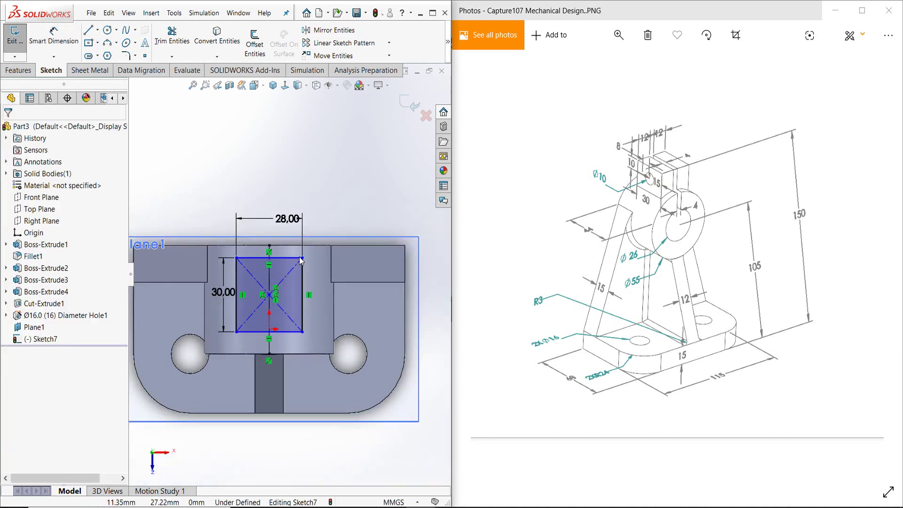
scroll(263, 303, "down", 1)
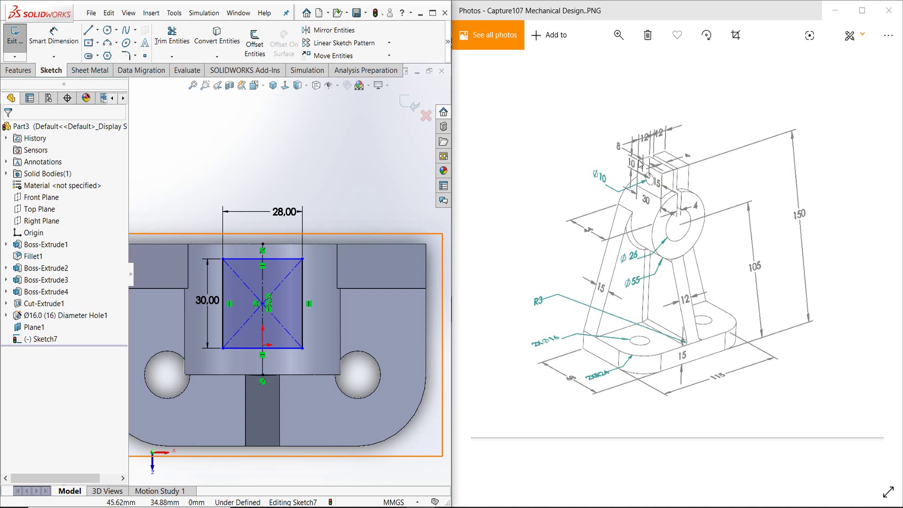
Dimension the rectangle's top edge 8 mm from the part edge and exit Sketch7
right_click_drag(318, 184, 315, 149)
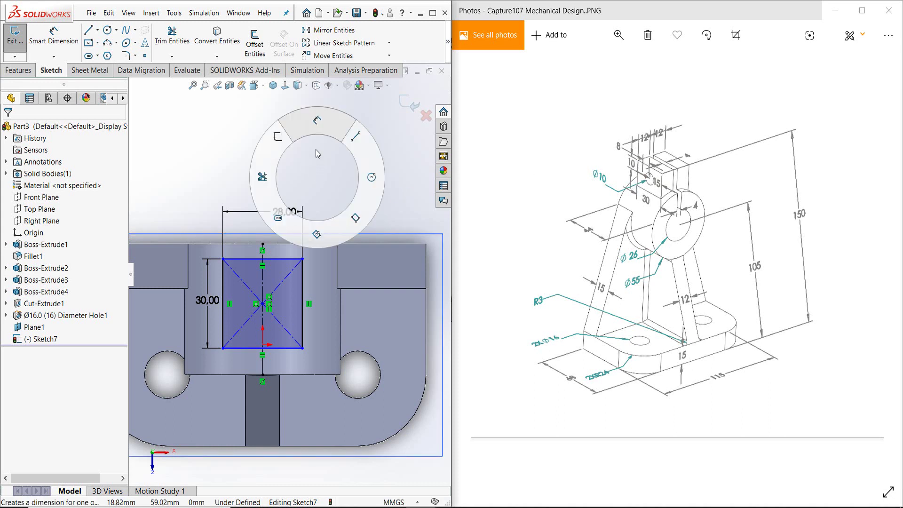
left_click(288, 258)
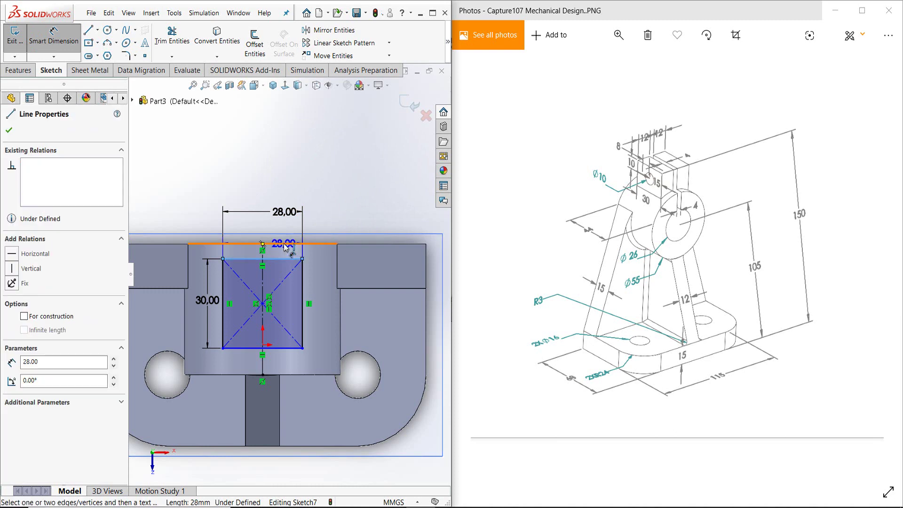
left_click(348, 258)
left_click(349, 207)
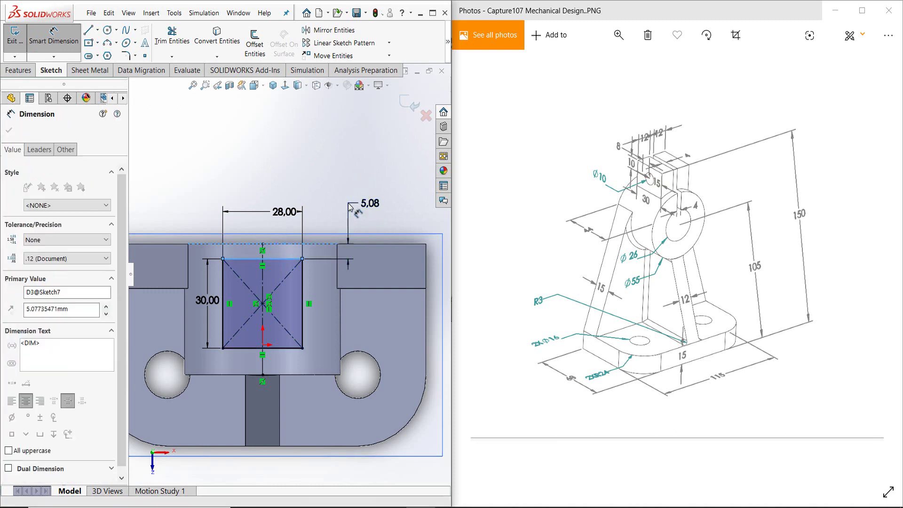
type("8")
key("Return")
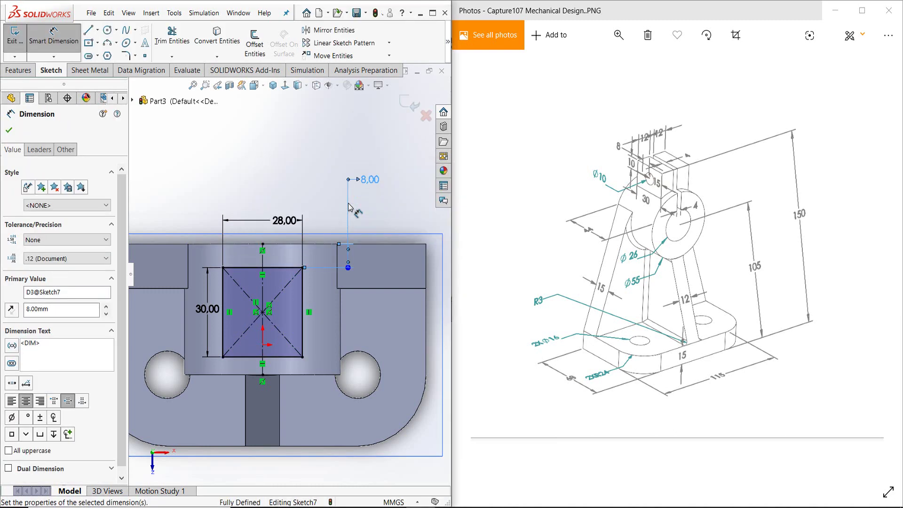
key("Escape")
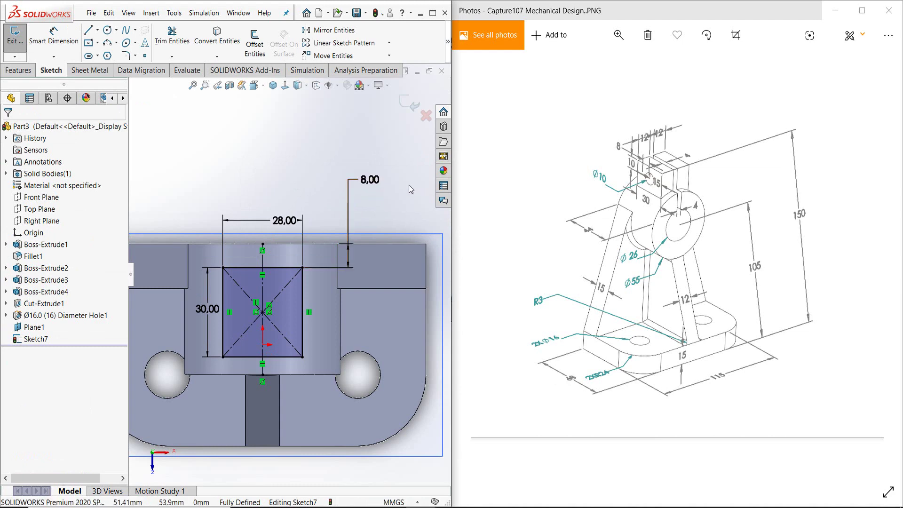
left_click(408, 104)
Extrude Sketch7 in reverse, Up To Surface, ending on the cylinder boss's outer face
mouse_move(368, 175)
middle_mouse_down()
mouse_move(286, 271)
mouse_move(367, 261)
middle_mouse_up()
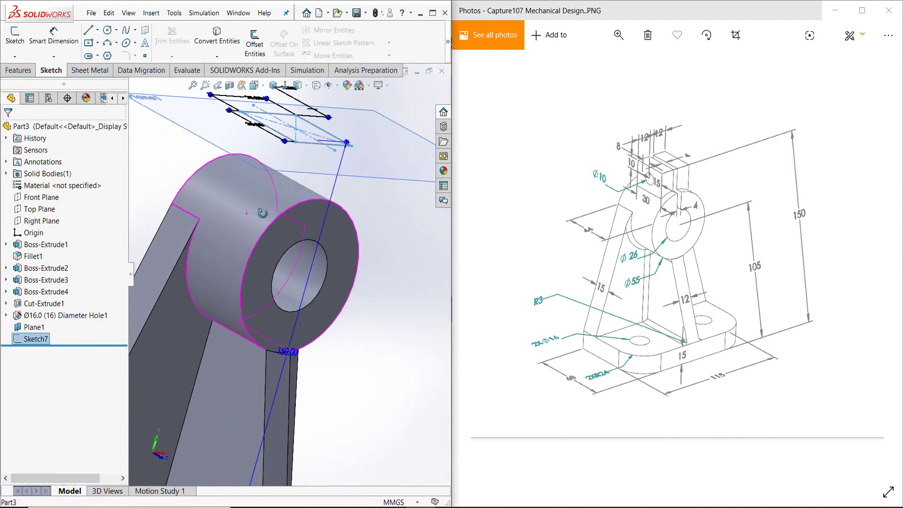
key("s")
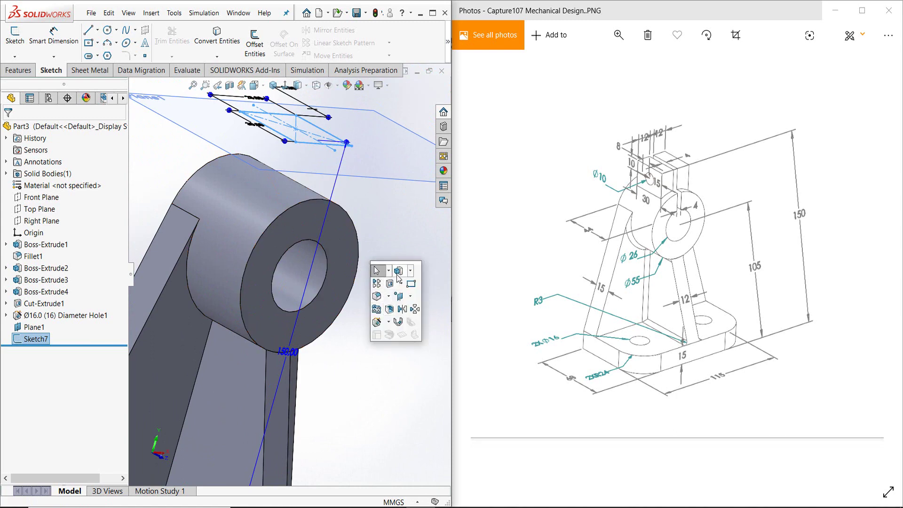
left_click(398, 270)
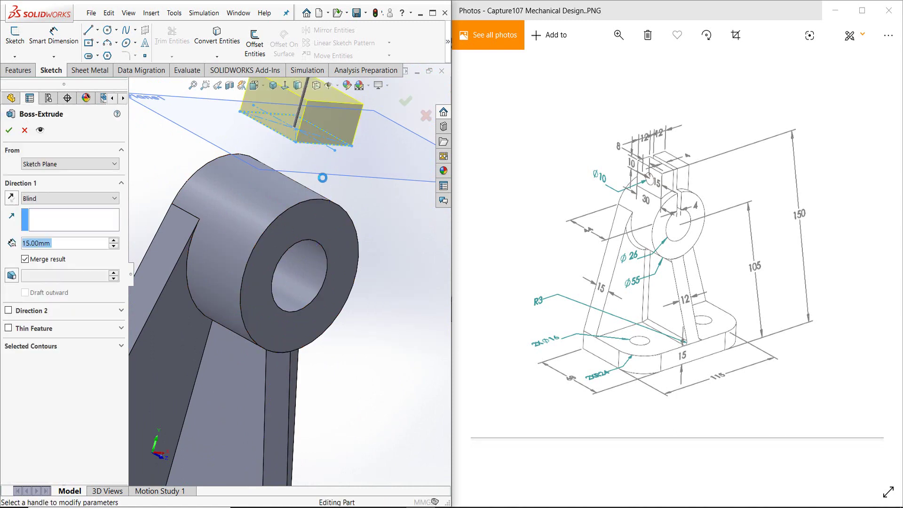
left_click(17, 197)
left_click(42, 198)
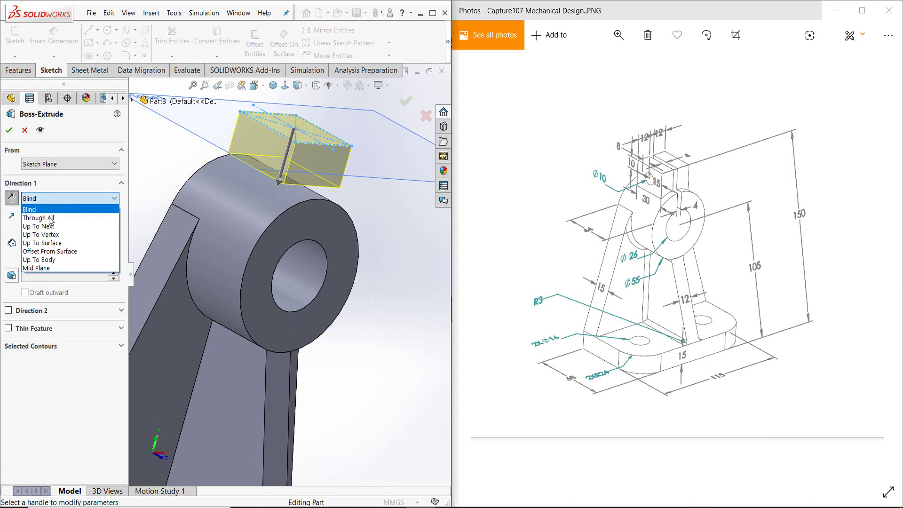
left_click(49, 242)
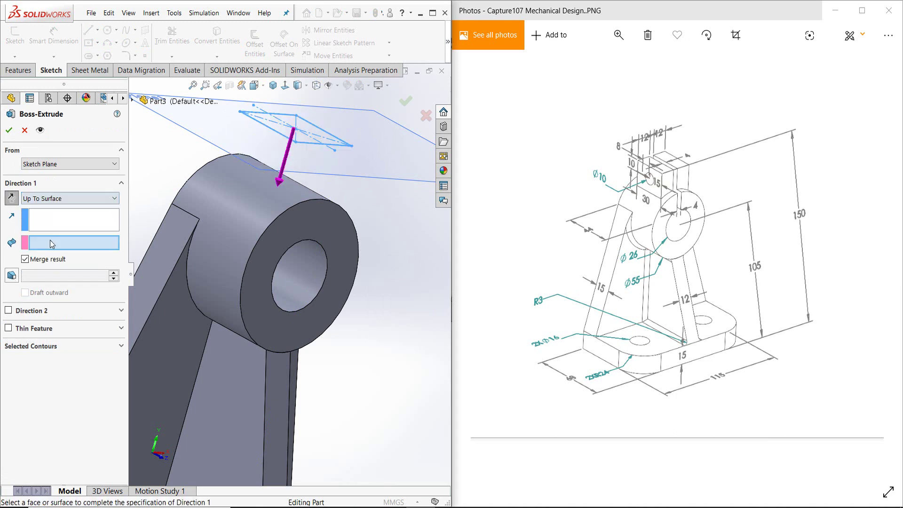
left_click(249, 204)
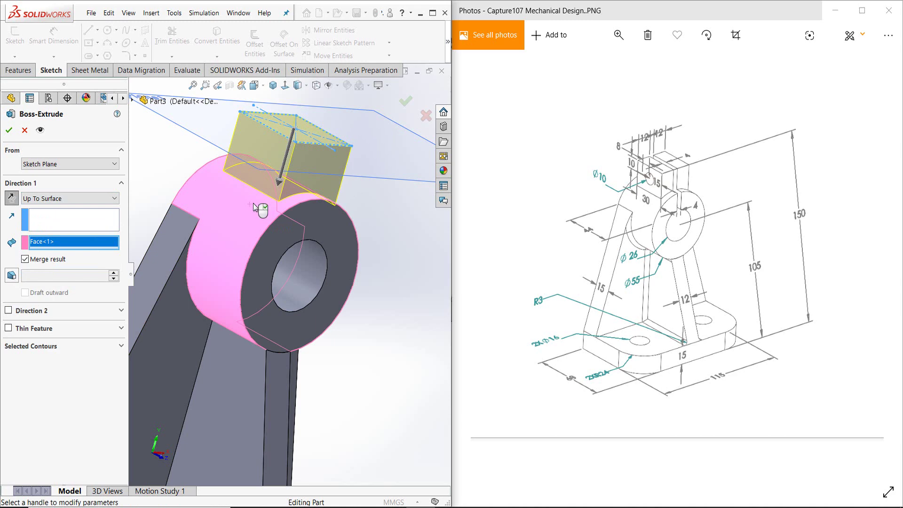
middle_click_drag(249, 205, 261, 202)
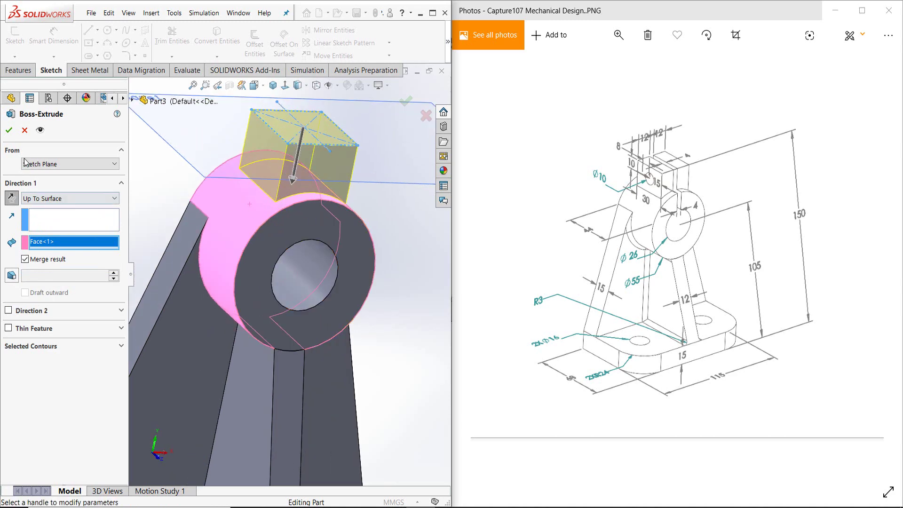
Accept Boss-Extrude5 and start a new sketch on the top block's side face
left_click(9, 134)
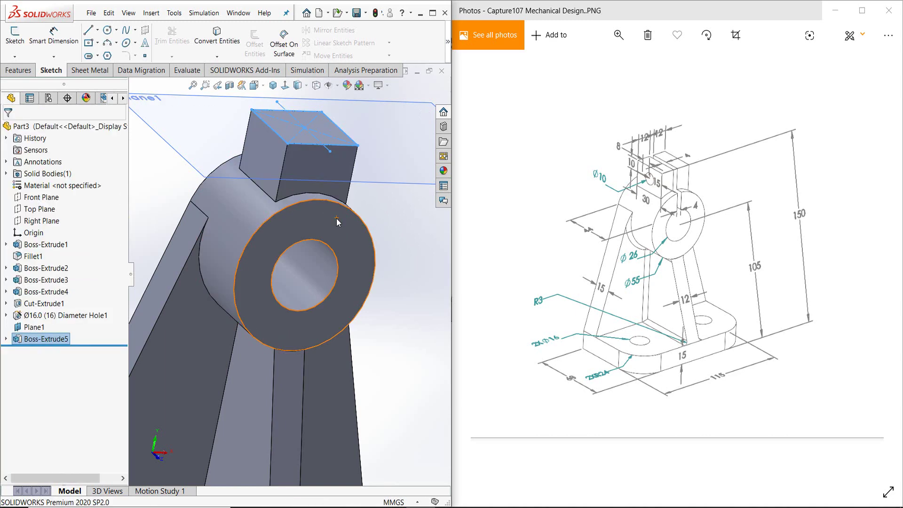
key("f")
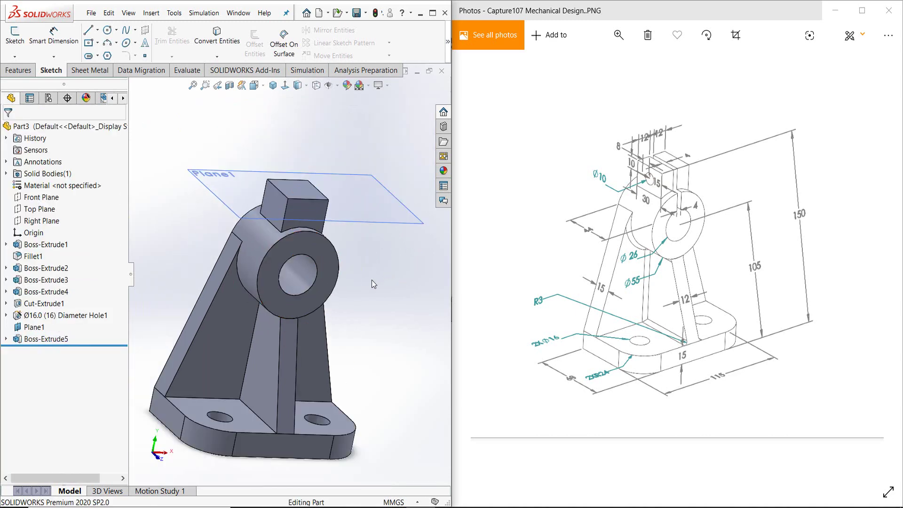
middle_click_drag(371, 281, 400, 284)
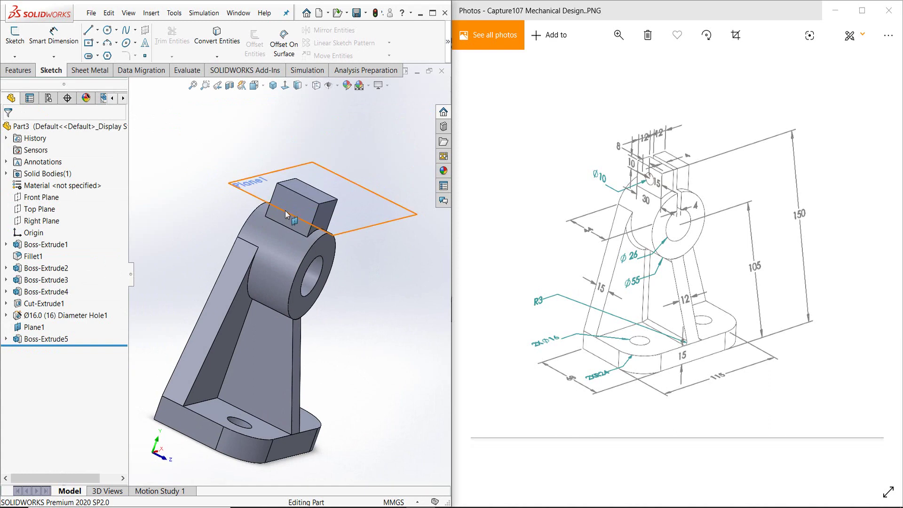
left_click(295, 204)
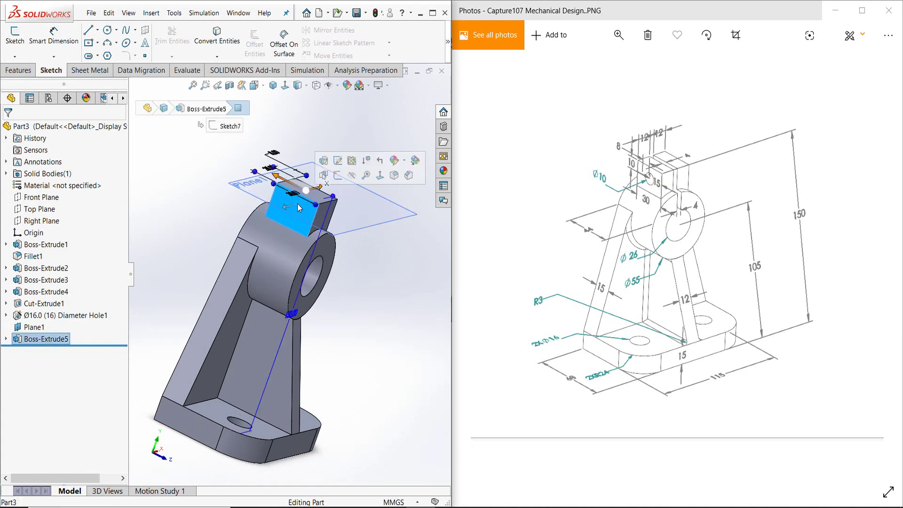
left_click(339, 177)
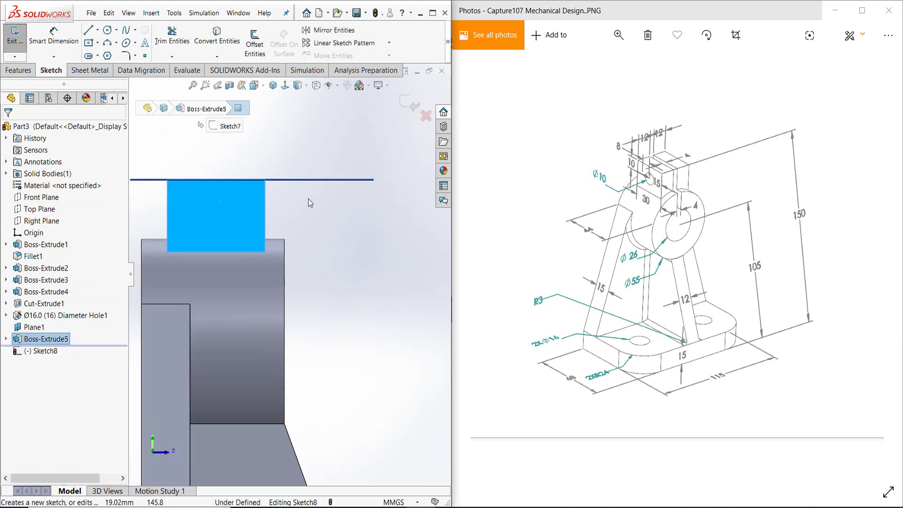
scroll(249, 227, "down", 1)
scroll(232, 231, "down", 1)
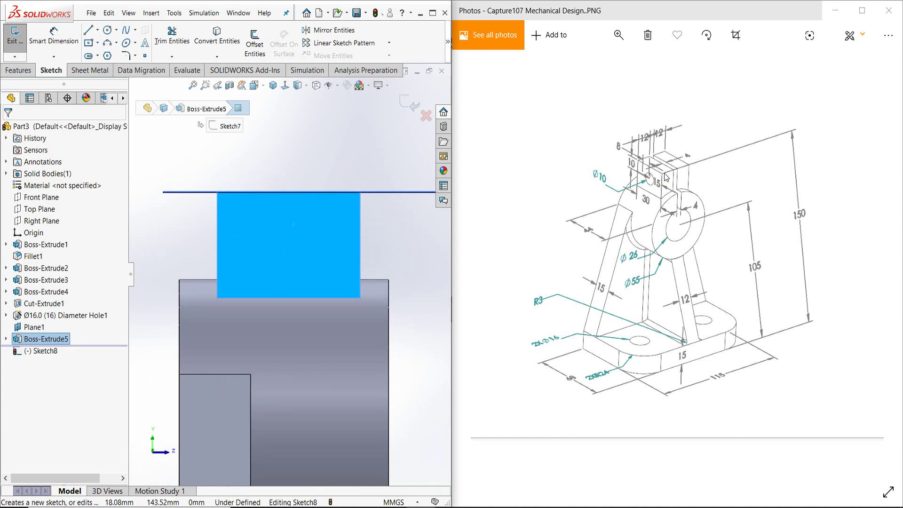
scroll(249, 170, "up", 2)
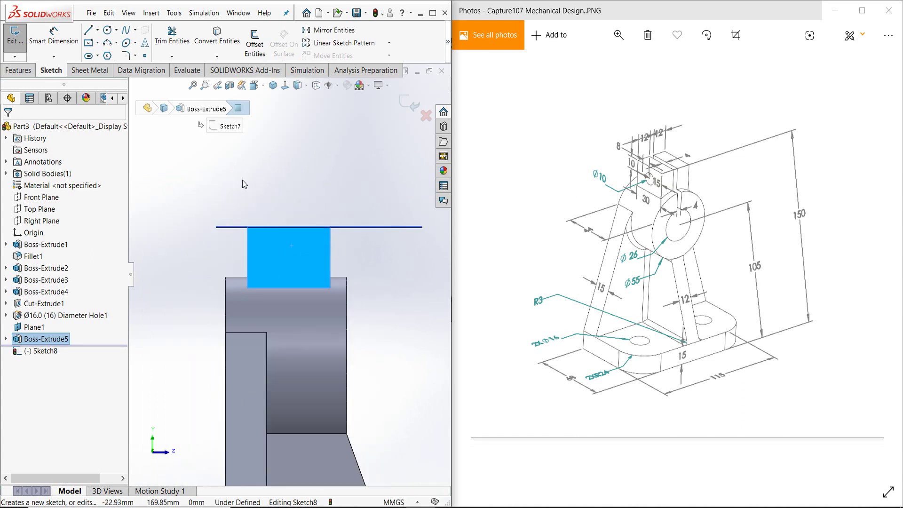
Draw a circle on the block face and dimension it to Ø10
key("l")
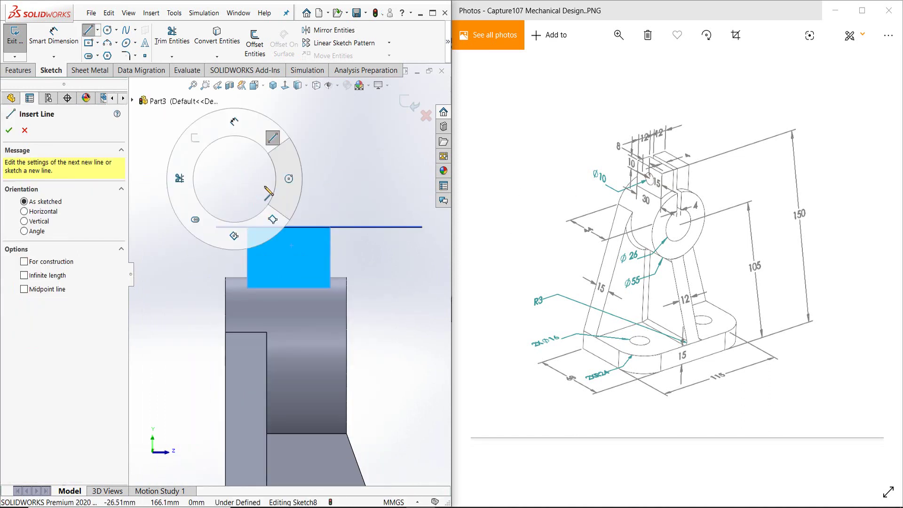
right_click_drag(234, 199, 279, 192)
left_click(285, 257)
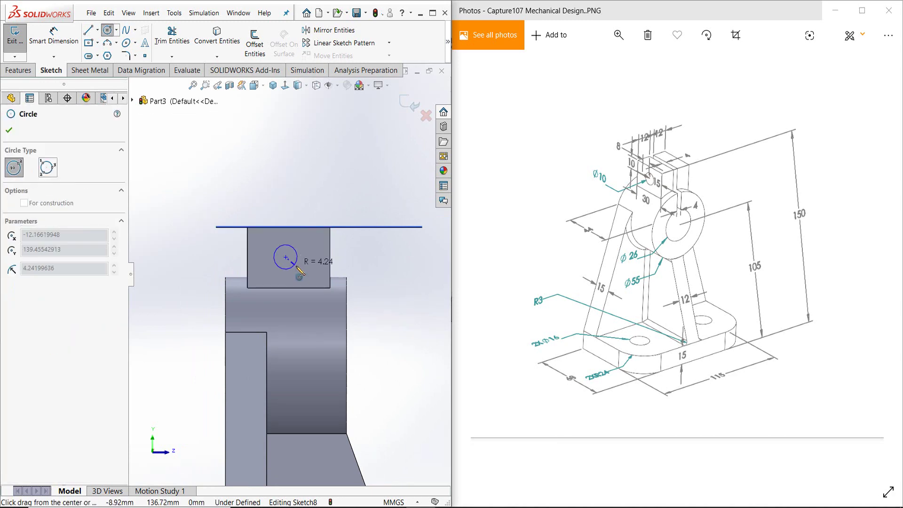
key("Escape")
right_click_drag(297, 181, 297, 155)
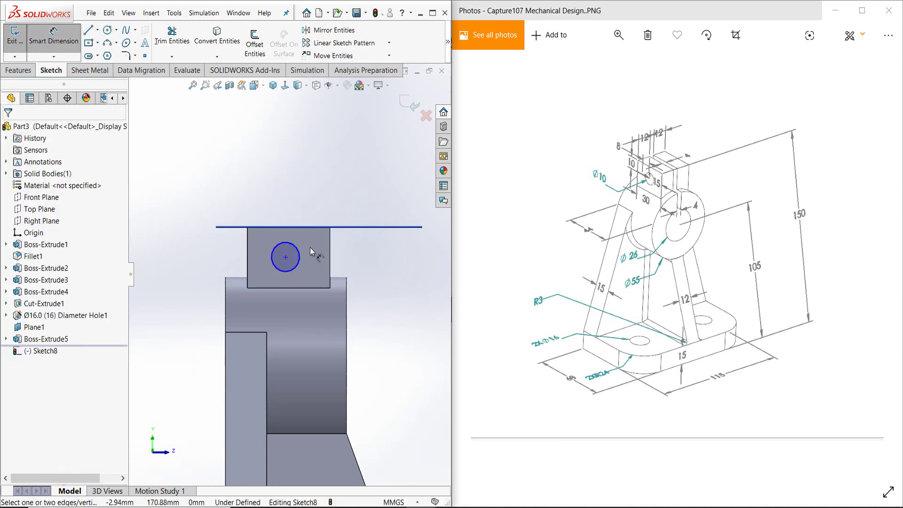
left_click(299, 258)
left_click(203, 184)
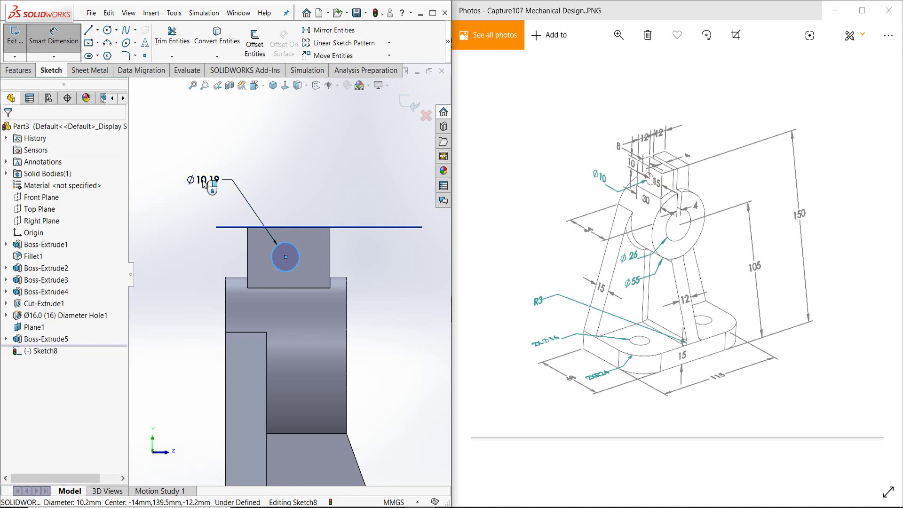
type("10.00mm")
key("Return")
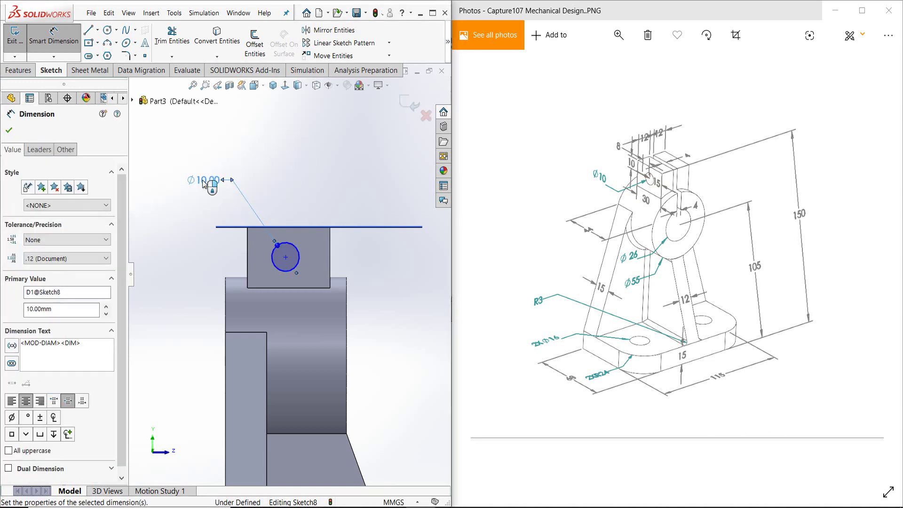
key("Escape")
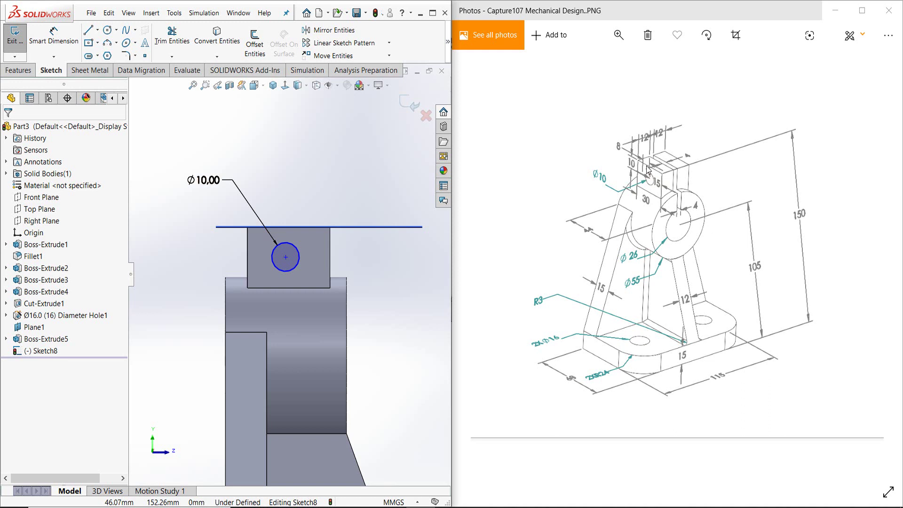
Locate the circle centre 15 mm from the left edge and 10 mm below the top edge, then exit the sketch
right_click_drag(278, 179, 275, 156)
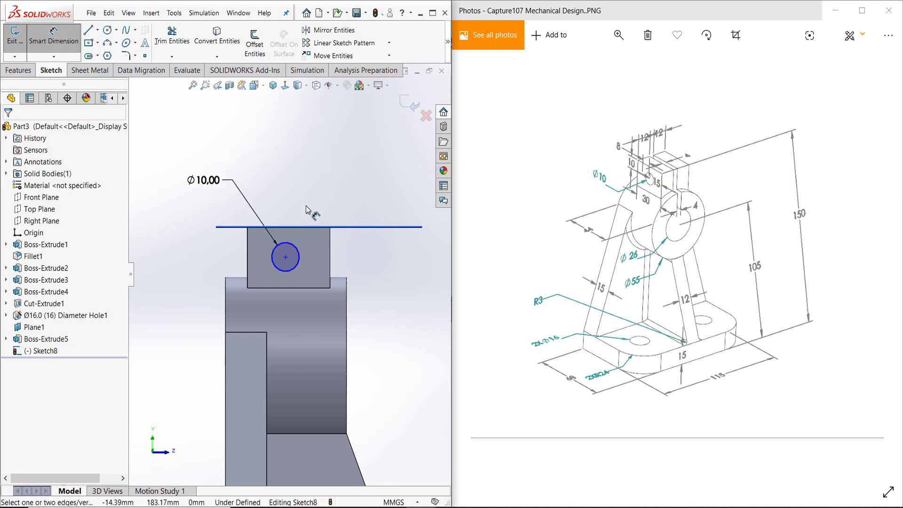
left_click(285, 257)
left_click(248, 257)
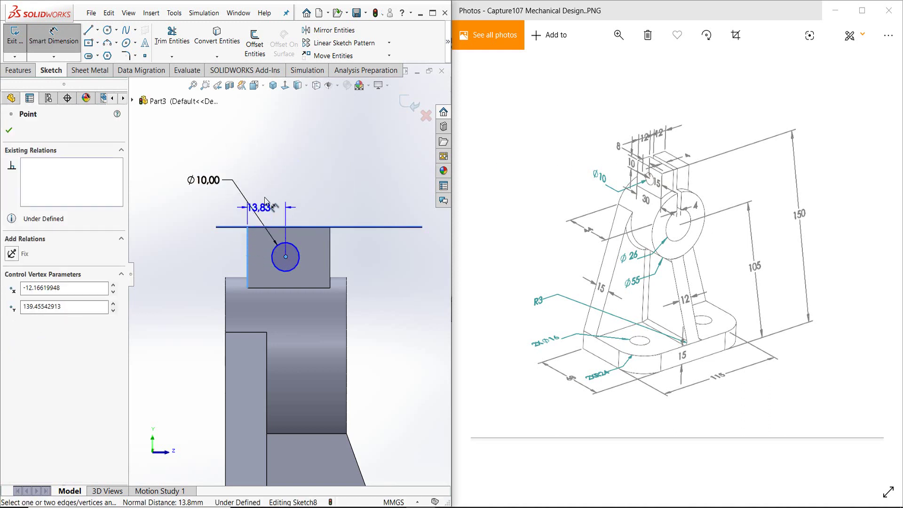
left_click(268, 196)
type("15")
key("Return")
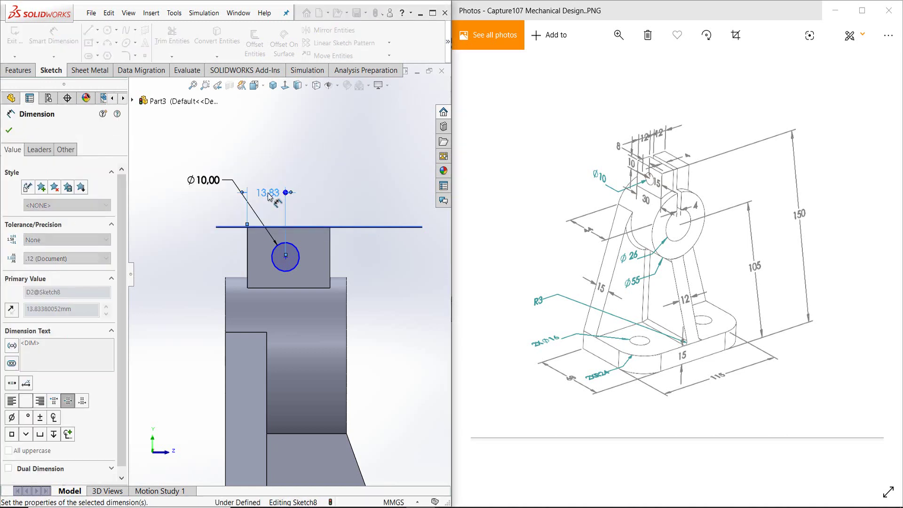
left_click(289, 256)
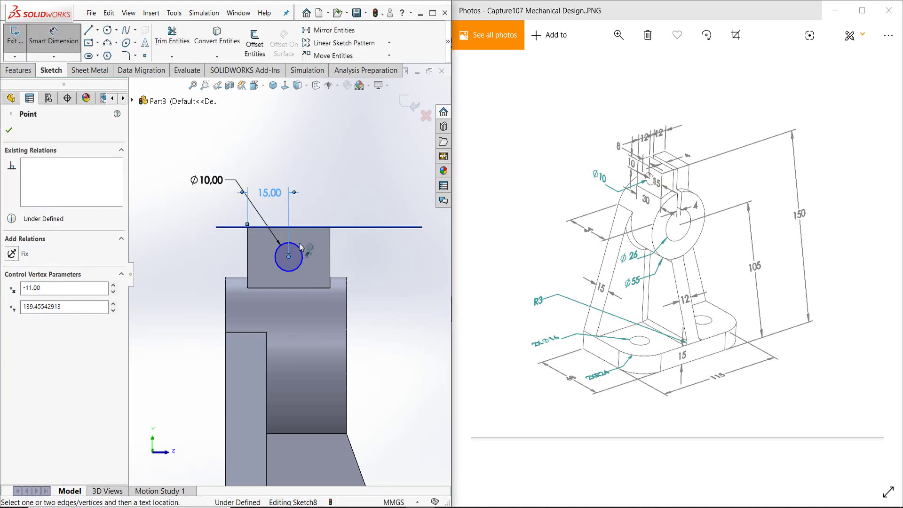
scroll(301, 233, "down", 2)
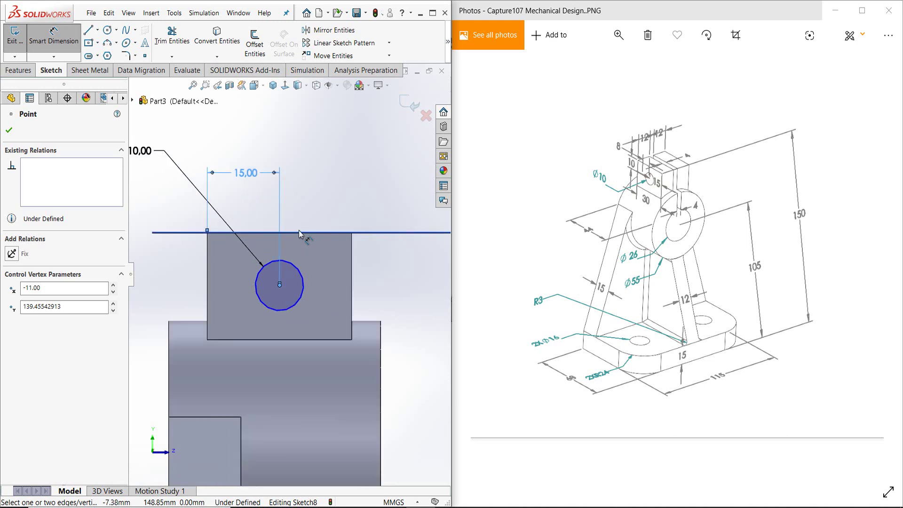
left_click(330, 251)
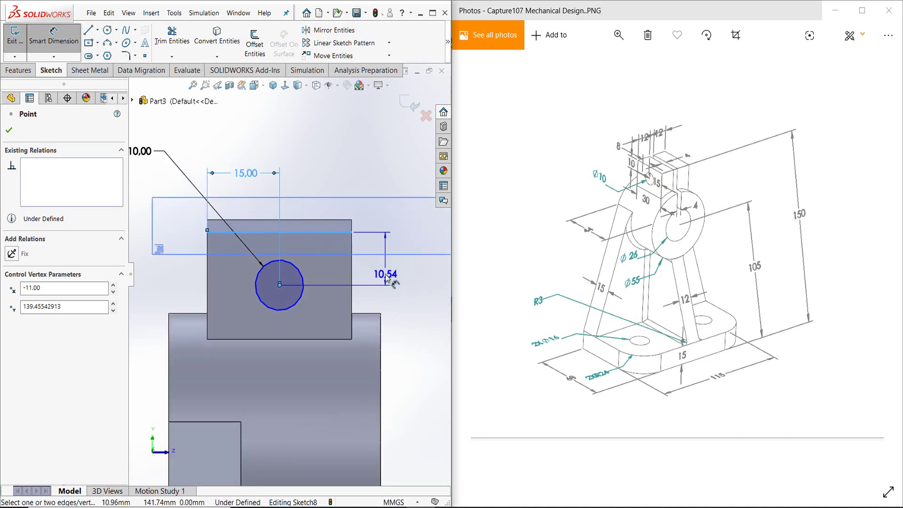
left_click(385, 275)
type("10")
key("Return")
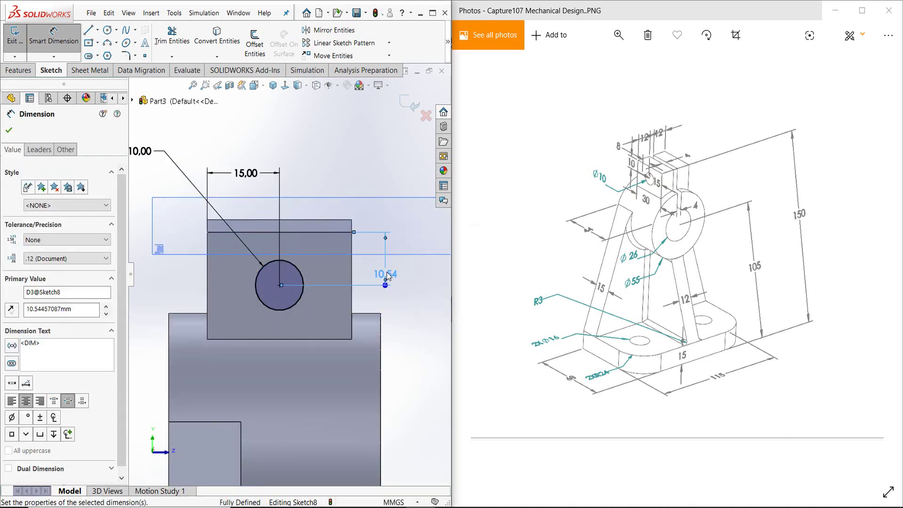
key("Escape")
key("ctrl+b")
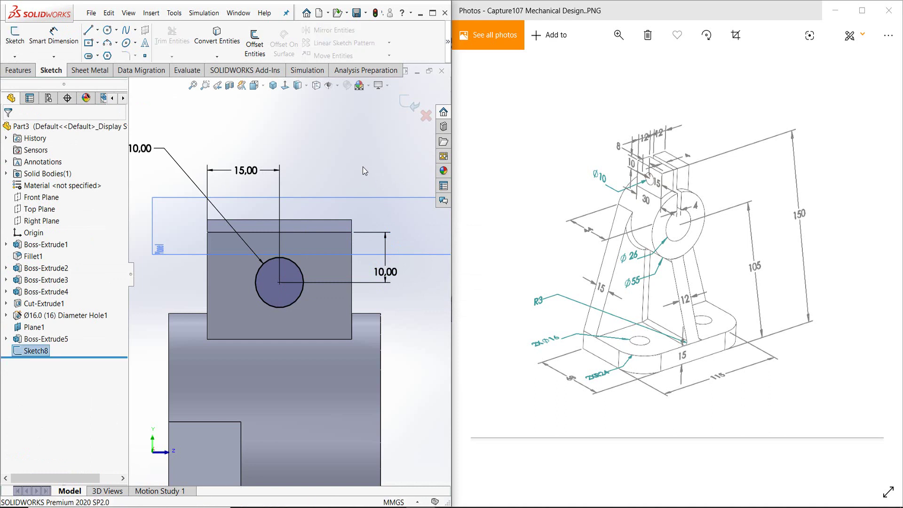
Cut the Ø10 circle Through All as Cut-Extrude2 and rotate to see the hole
key("s")
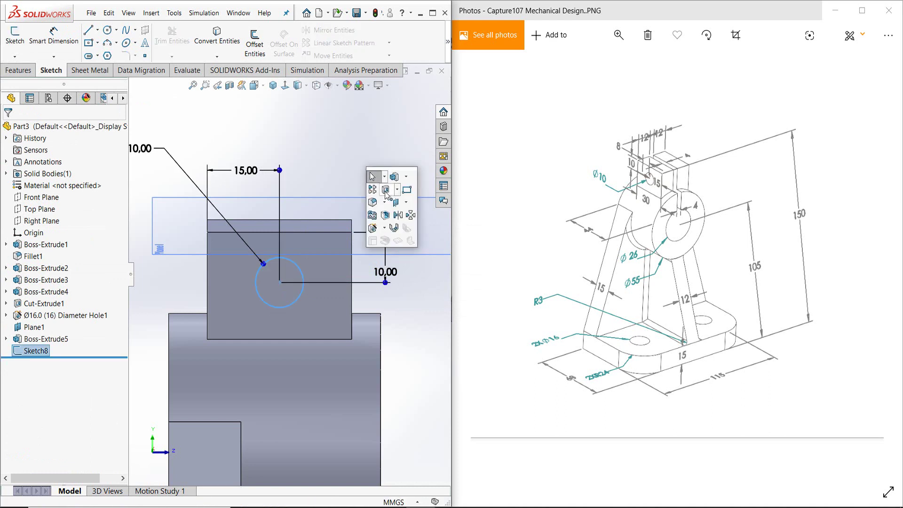
left_click(385, 190)
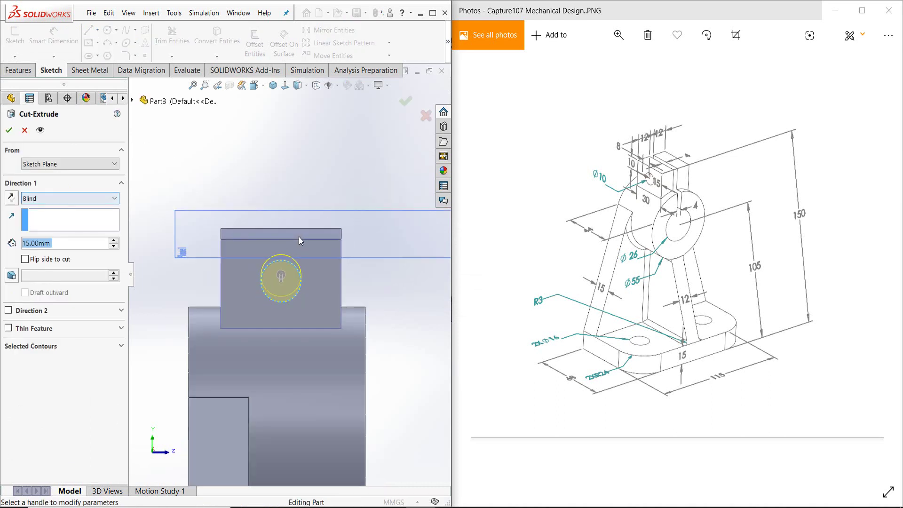
left_click(92, 198)
left_click(82, 218)
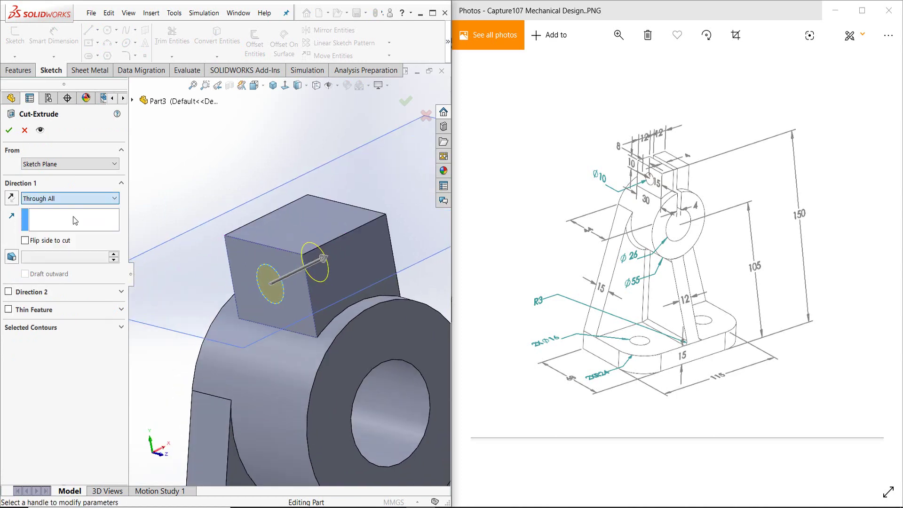
left_click(7, 134)
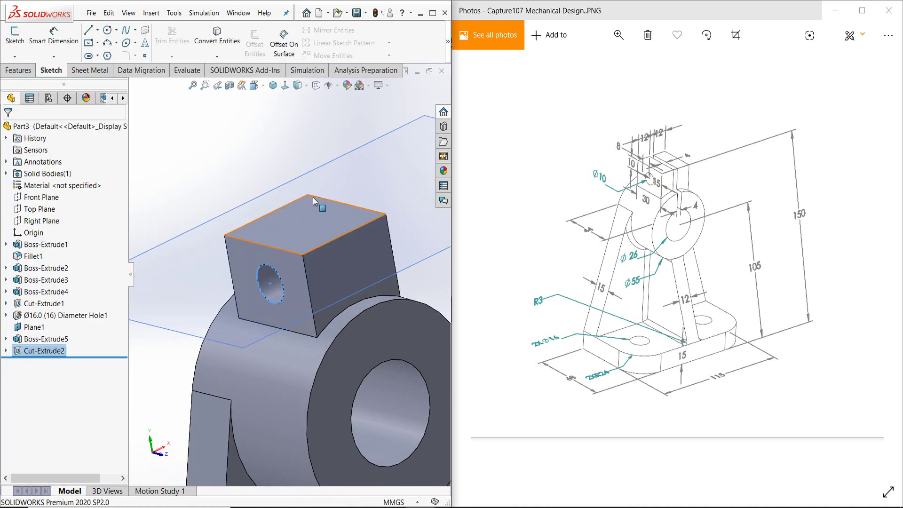
scroll(312, 197, "up", 2)
mouse_move(312, 197)
middle_mouse_down()
mouse_move(407, 286)
mouse_move(376, 324)
mouse_move(352, 330)
middle_mouse_up()
scroll(399, 293, "up", 2)
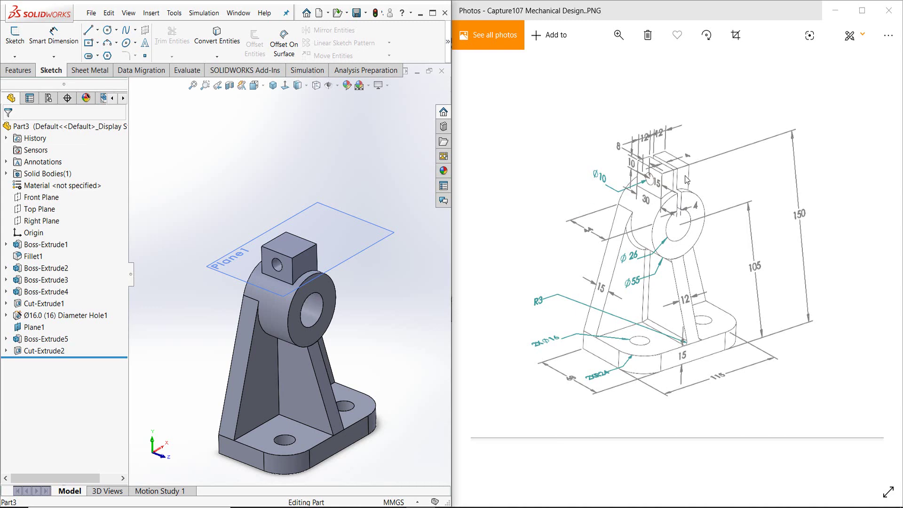
Sketch a vertical construction centerline edge to edge across the top block's face
left_click(289, 249)
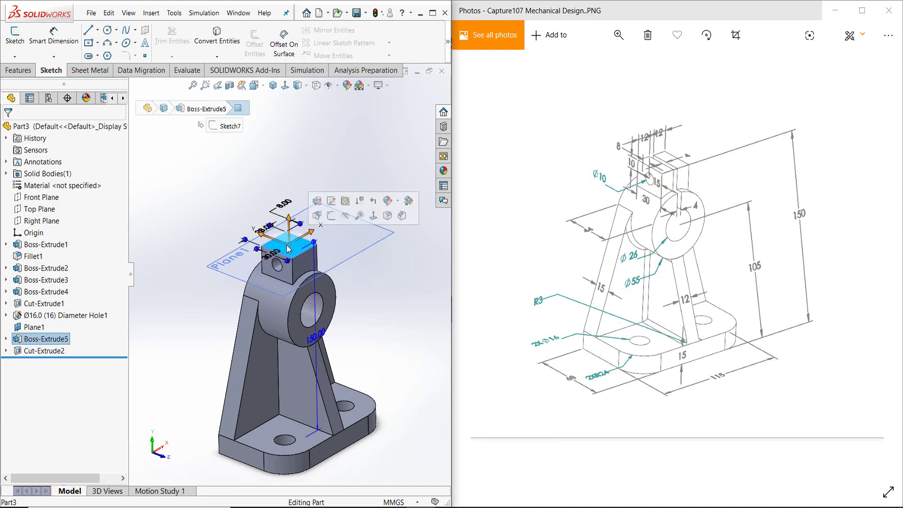
left_click(331, 216)
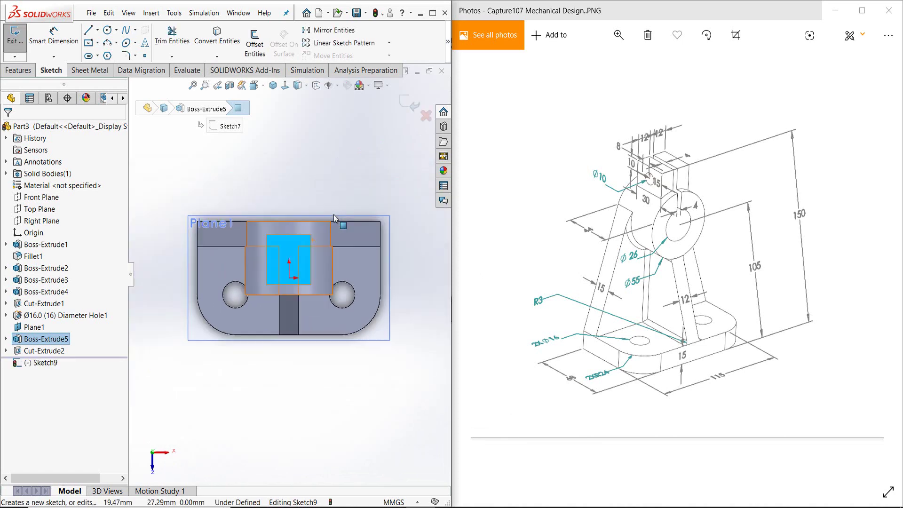
left_click(313, 155)
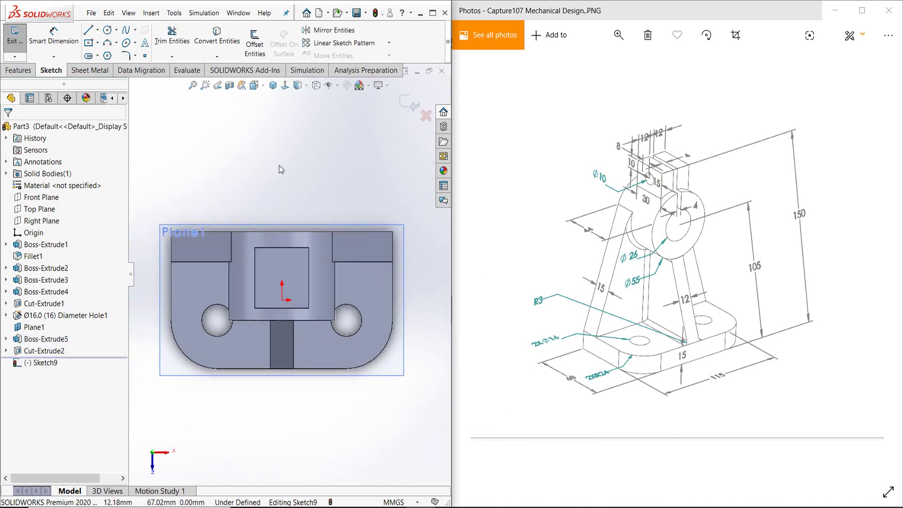
key("l")
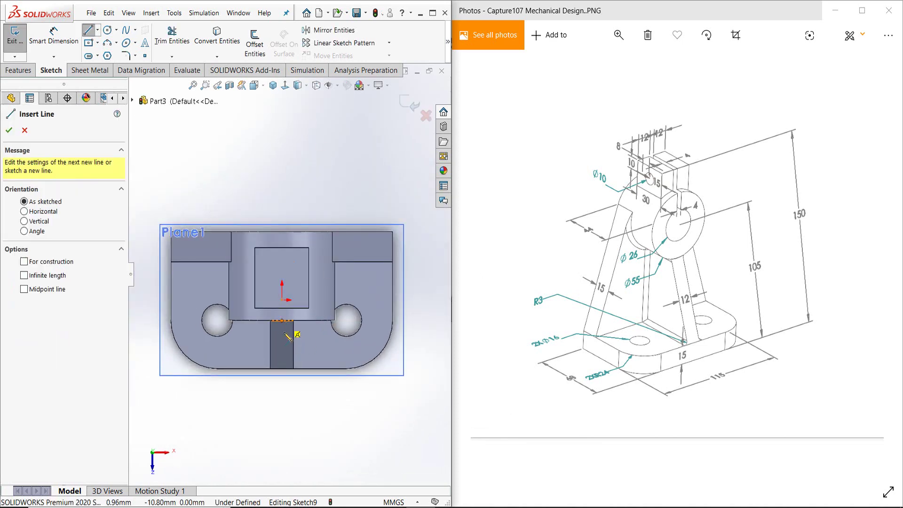
left_click(282, 320)
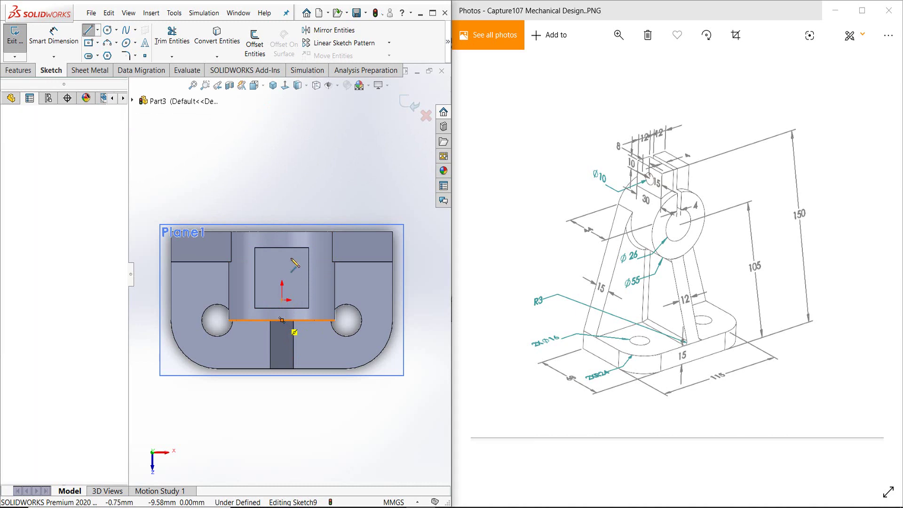
left_click(281, 232)
right_click(284, 236)
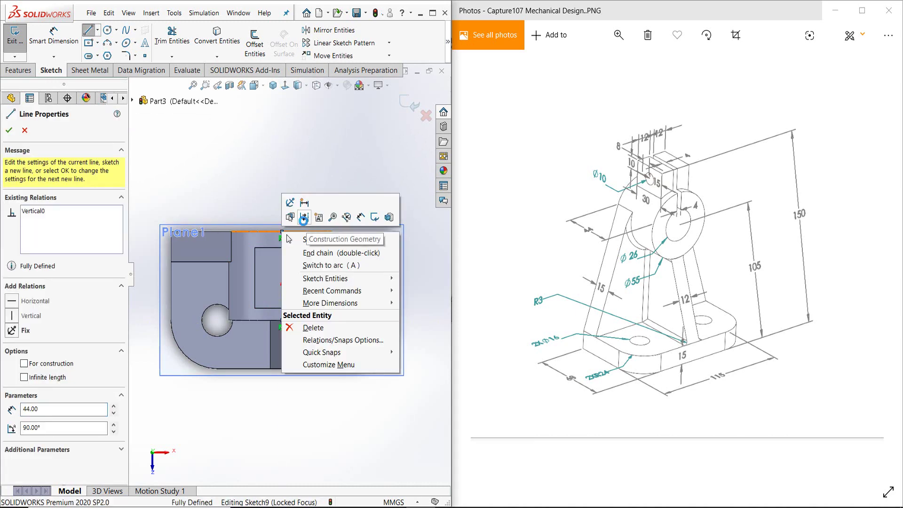
left_click(306, 239)
scroll(300, 216, "down", 2)
scroll(300, 265, "down", 1)
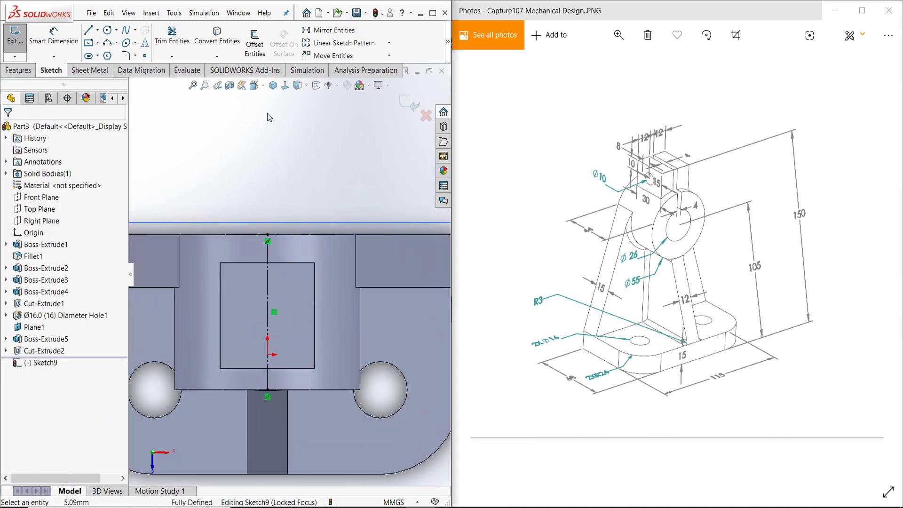
left_click(255, 43)
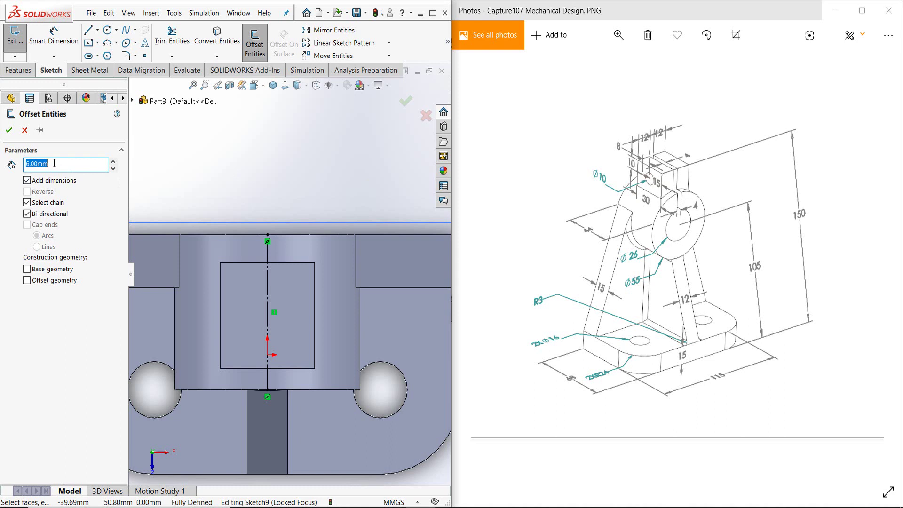
Offset the centerline 2 mm to both sides and reposition the 2.00 dimension
type("2")
key("Return")
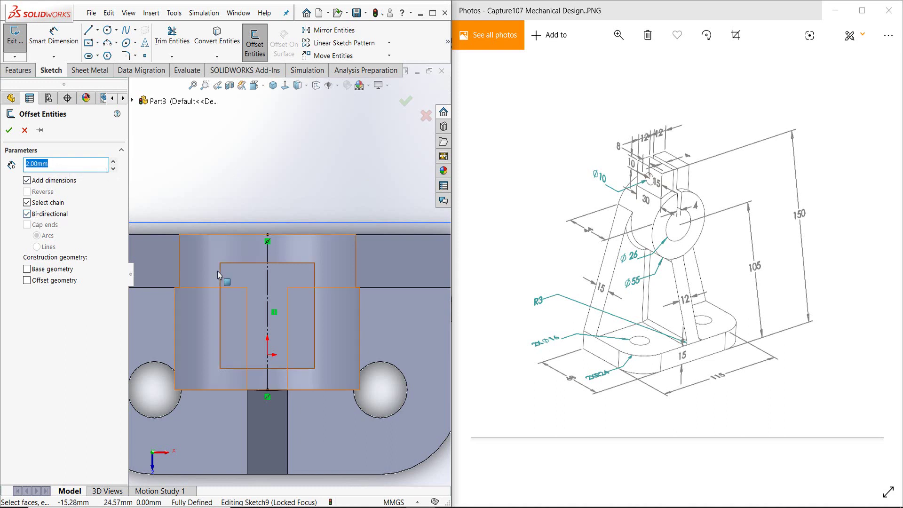
left_click(265, 279)
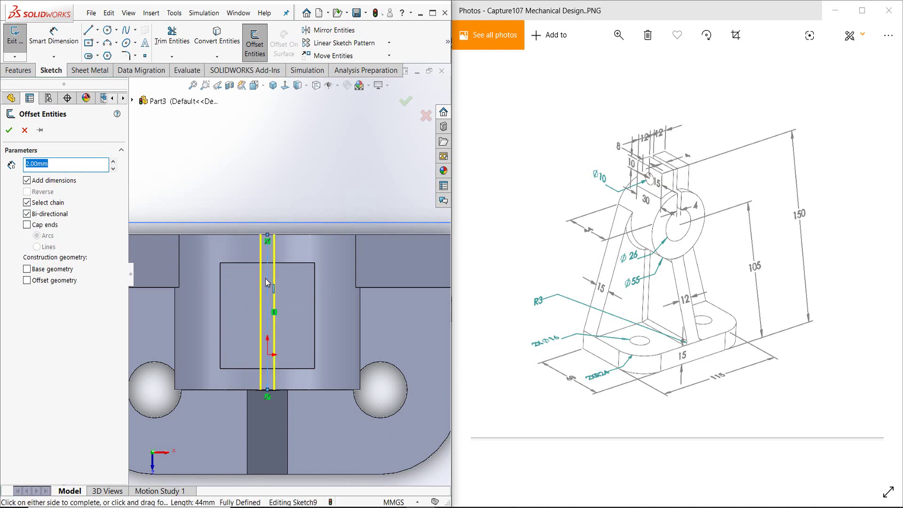
left_click(265, 278)
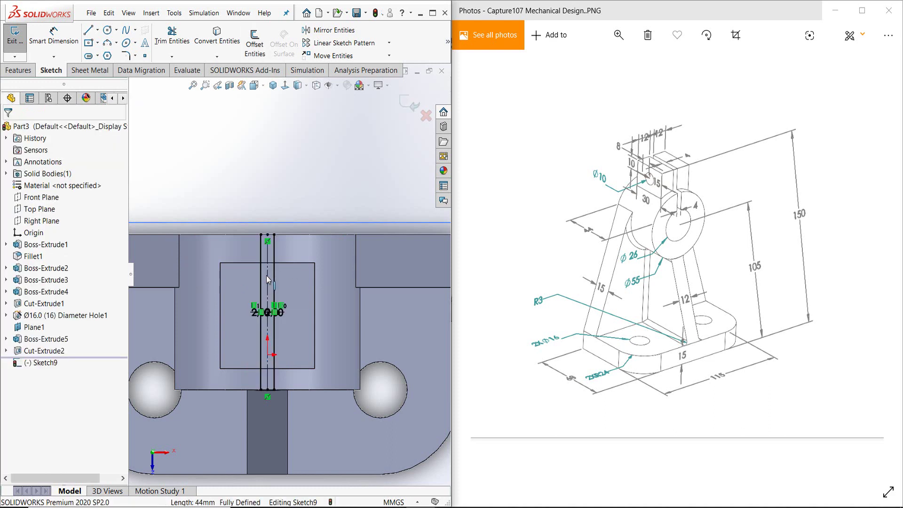
left_click(272, 312)
left_click_drag(239, 312, 242, 321)
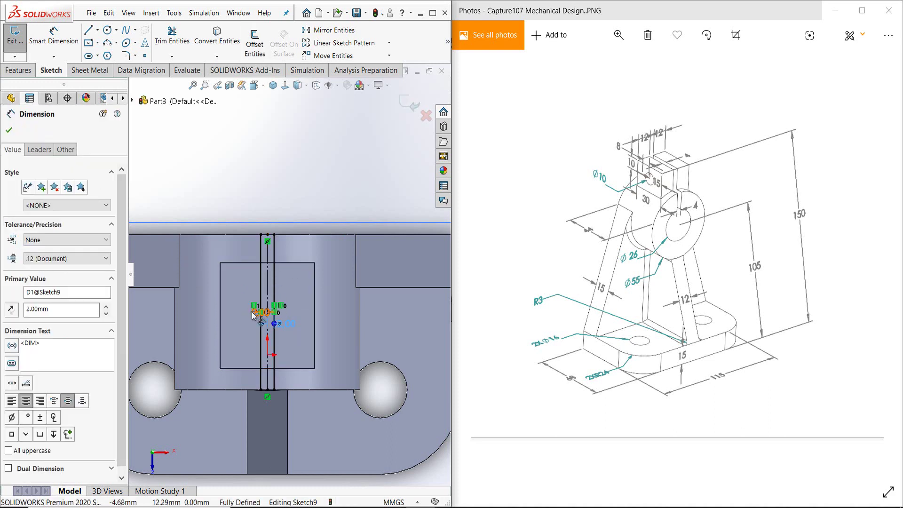
left_click(249, 254)
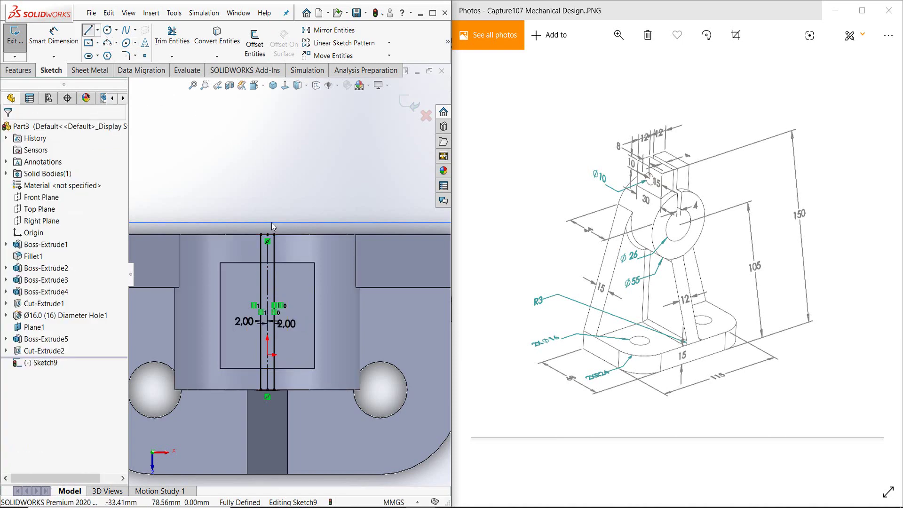
Join the offset lines' top and bottom ends to close the 4 mm slot and exit the sketch
left_click_drag(261, 234, 274, 234)
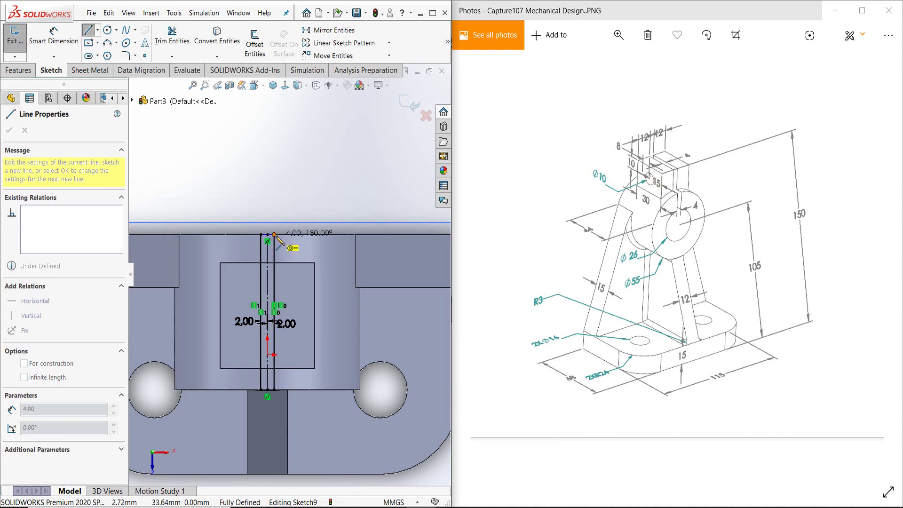
scroll(300, 200, "up", 3)
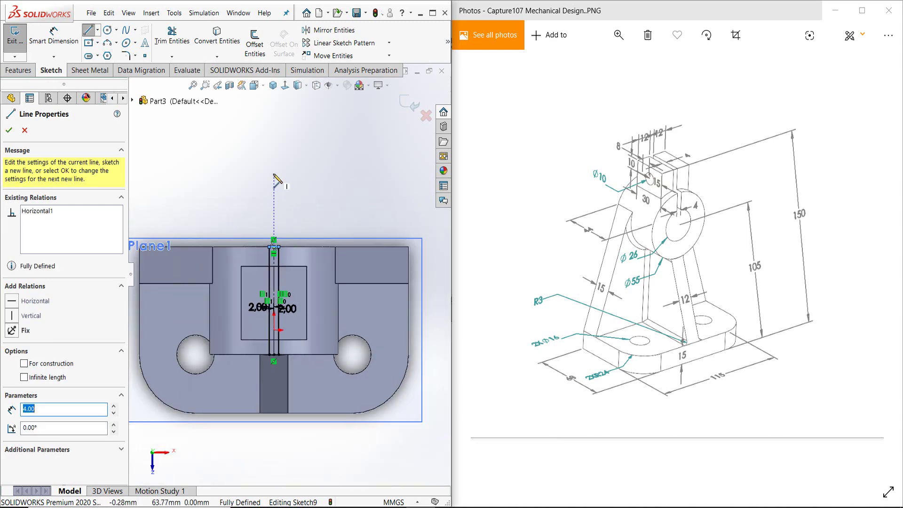
key("Escape")
key("l")
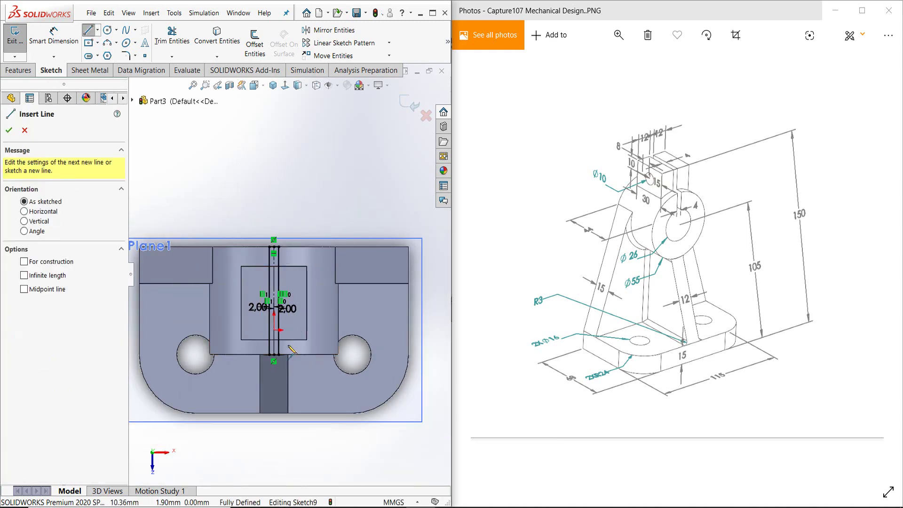
left_click_drag(269, 354, 279, 354)
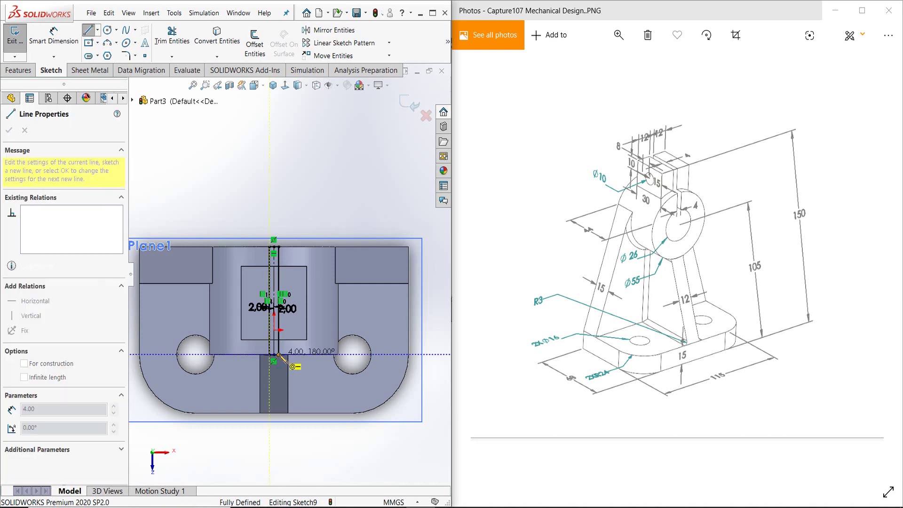
key("Escape")
middle_click_drag(285, 358, 328, 229)
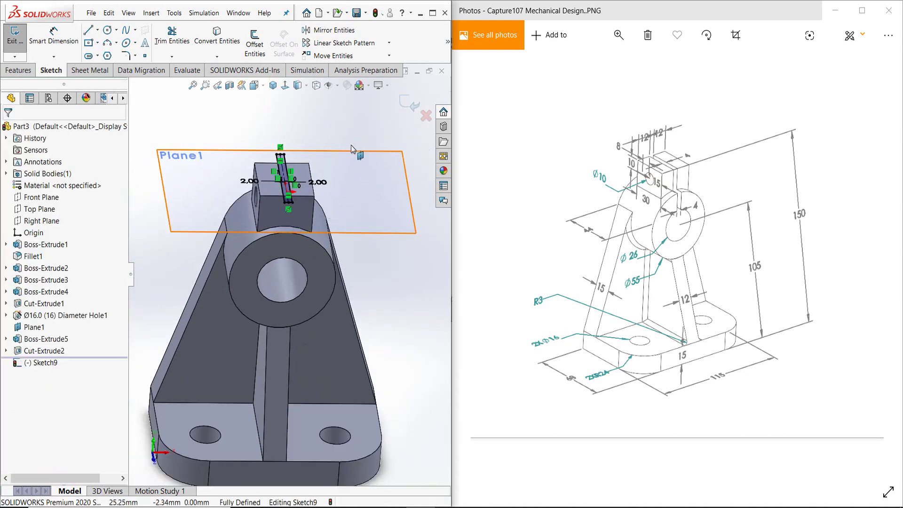
mouse_move(287, 221)
middle_mouse_down()
mouse_move(293, 269)
mouse_move(301, 206)
mouse_move(350, 160)
middle_mouse_up()
key("ctrl+b")
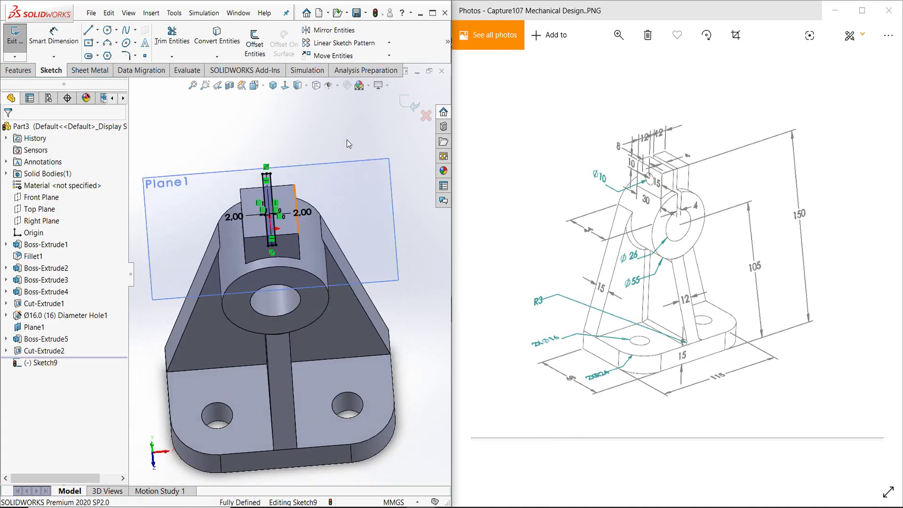
Cut the slot sketch Blind 35 mm deep as Cut-Extrude3 and switch to isometric view
key("s")
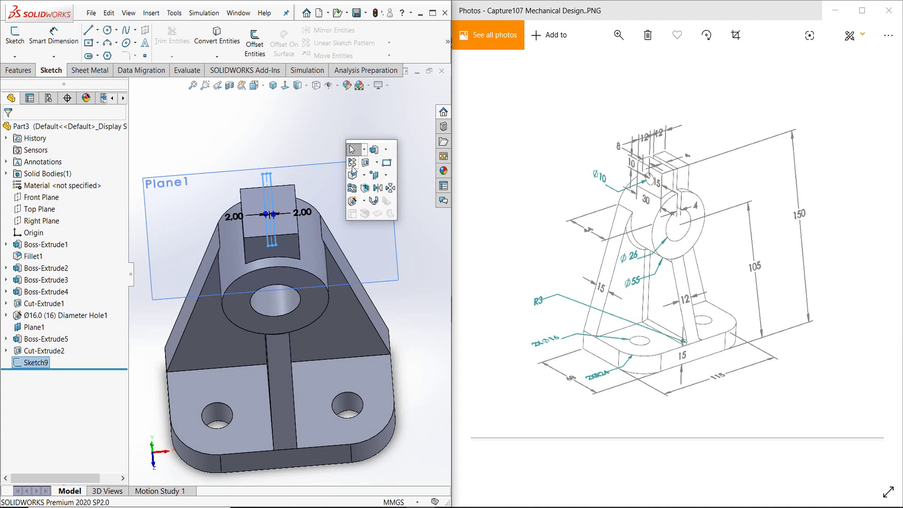
left_click(365, 162)
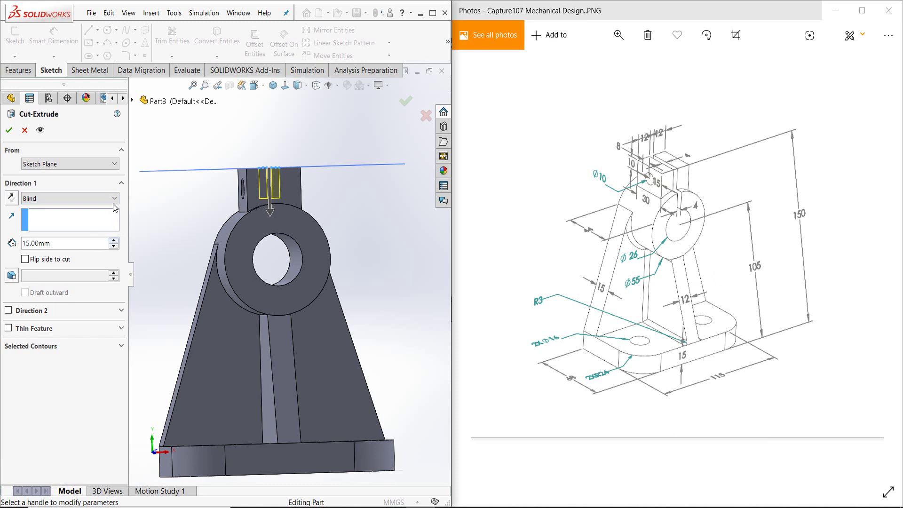
left_click(113, 240)
left_click(114, 240)
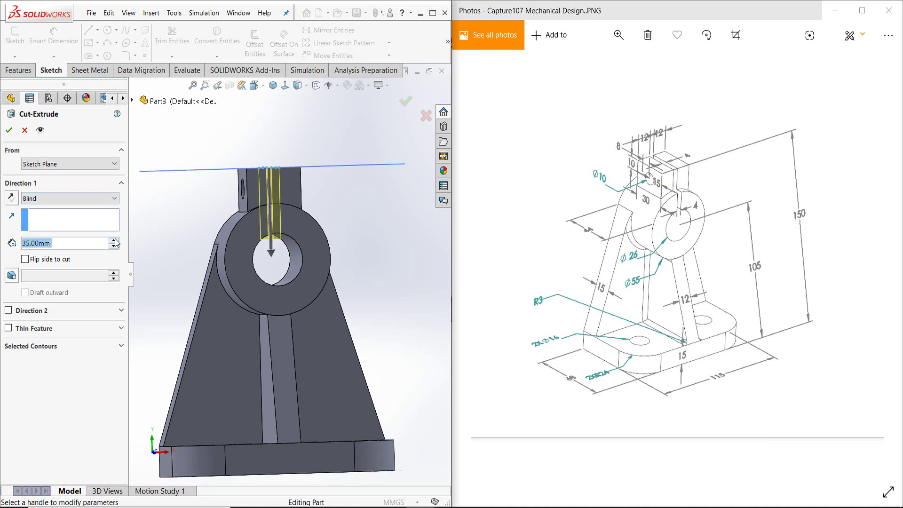
left_click(114, 240)
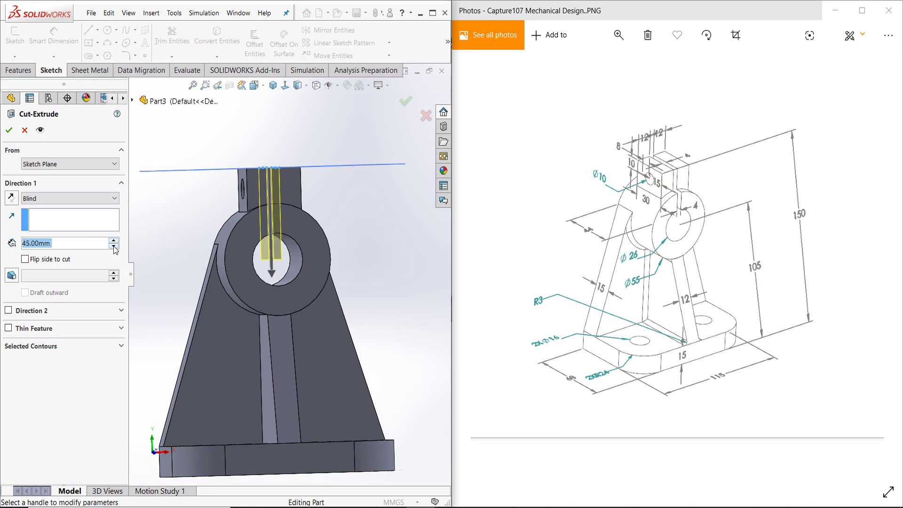
left_click(114, 250)
scroll(325, 248, "down", 2)
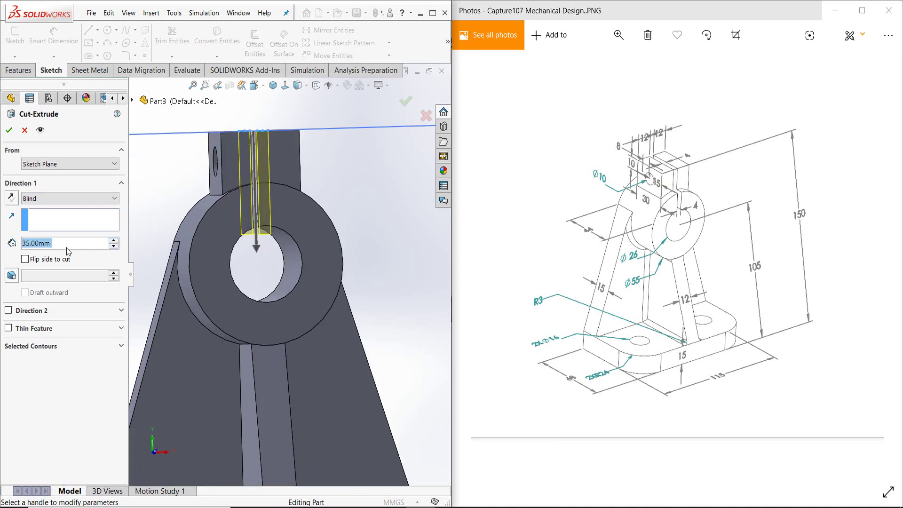
left_click(13, 135)
scroll(348, 283, "up", 2)
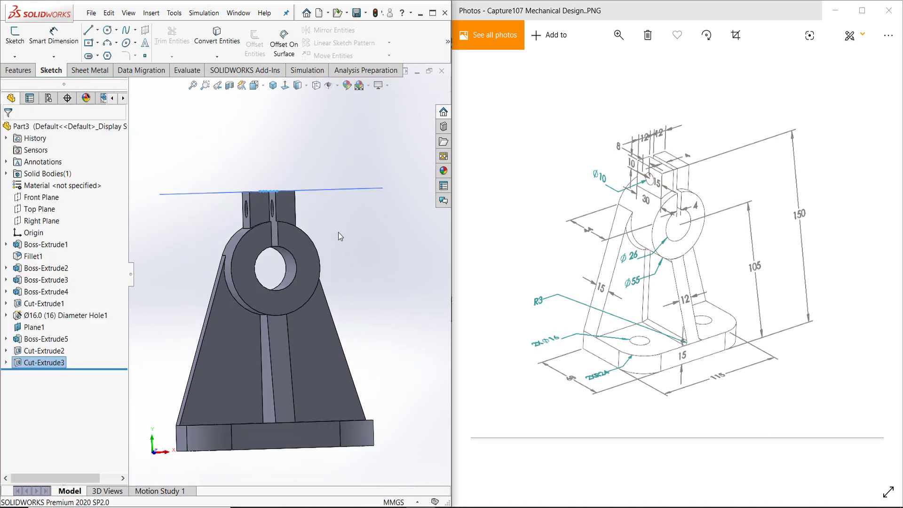
left_click(340, 232)
key("ctrl+7")
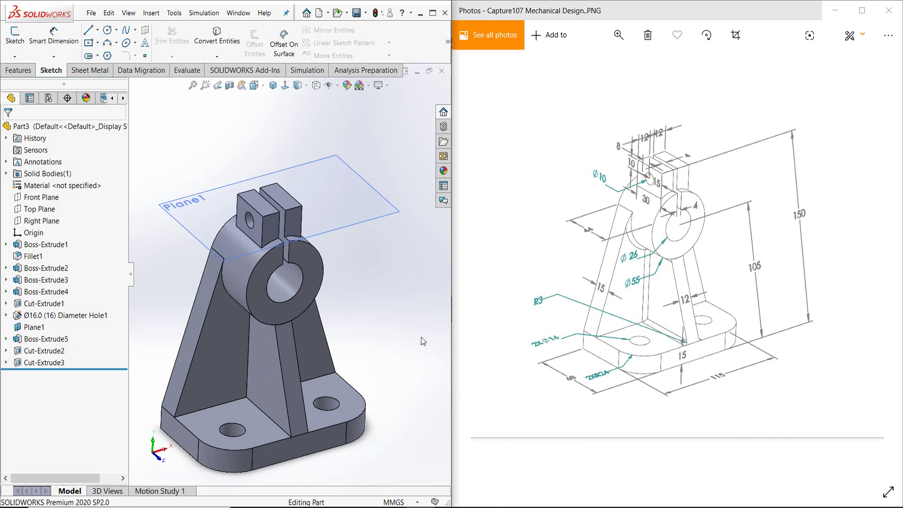
Start a 3 mm radius fillet and select the first three rib edges
key("s")
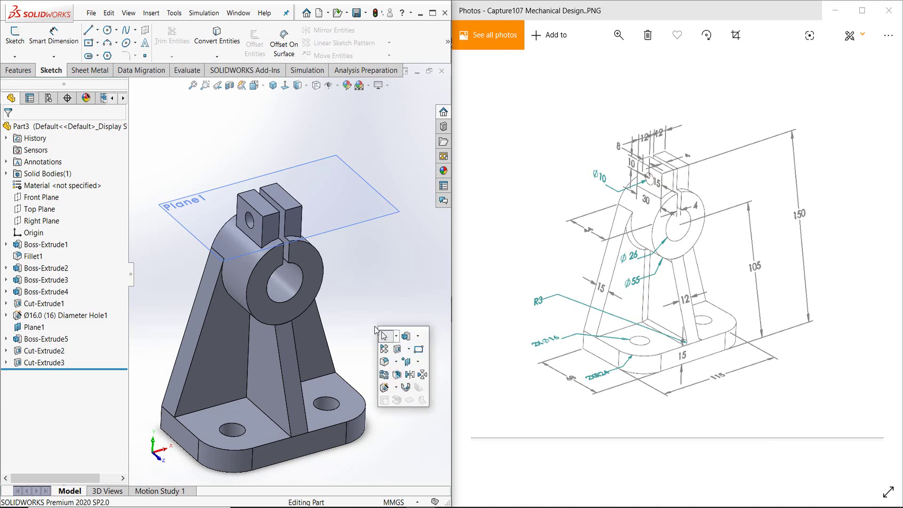
left_click(384, 361)
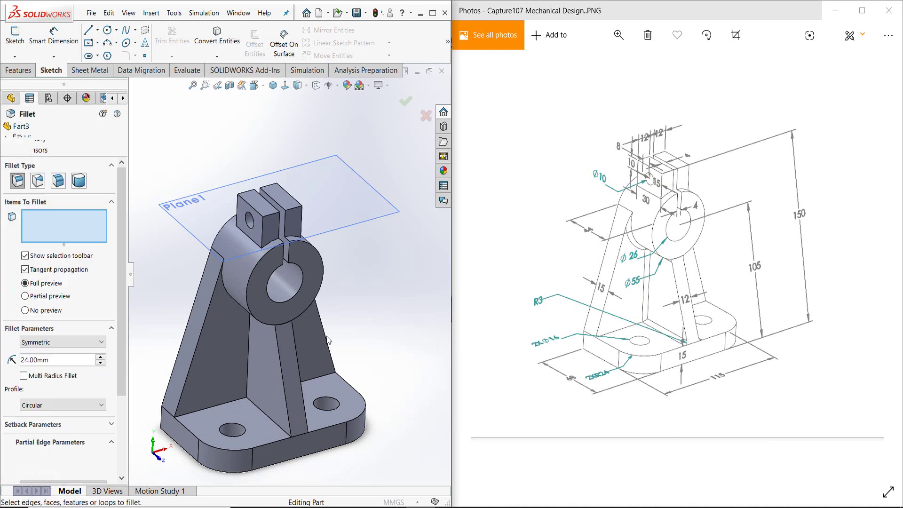
middle_click_drag(329, 395, 280, 397)
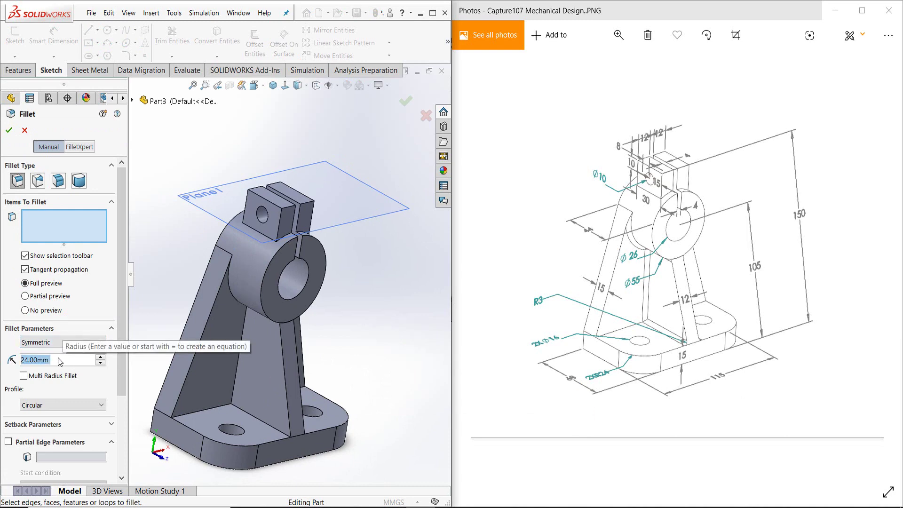
type("3")
key("Return")
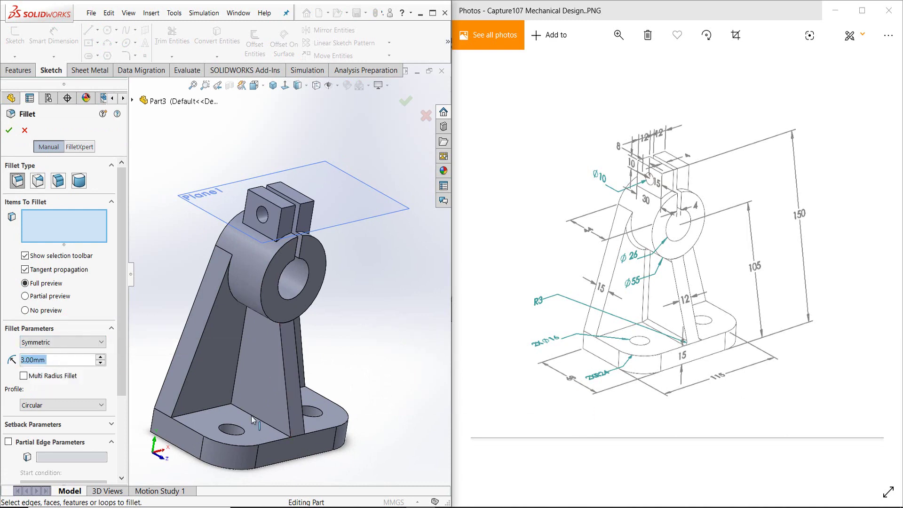
left_click(251, 415)
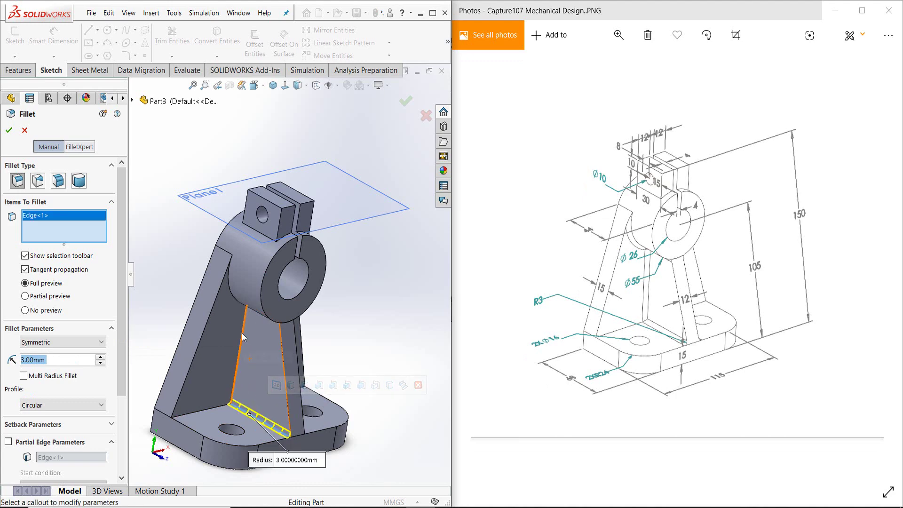
left_click(243, 337)
mouse_move(243, 337)
middle_mouse_down()
mouse_move(254, 307)
mouse_move(242, 365)
mouse_move(275, 371)
mouse_move(269, 305)
middle_mouse_up()
left_click(275, 326)
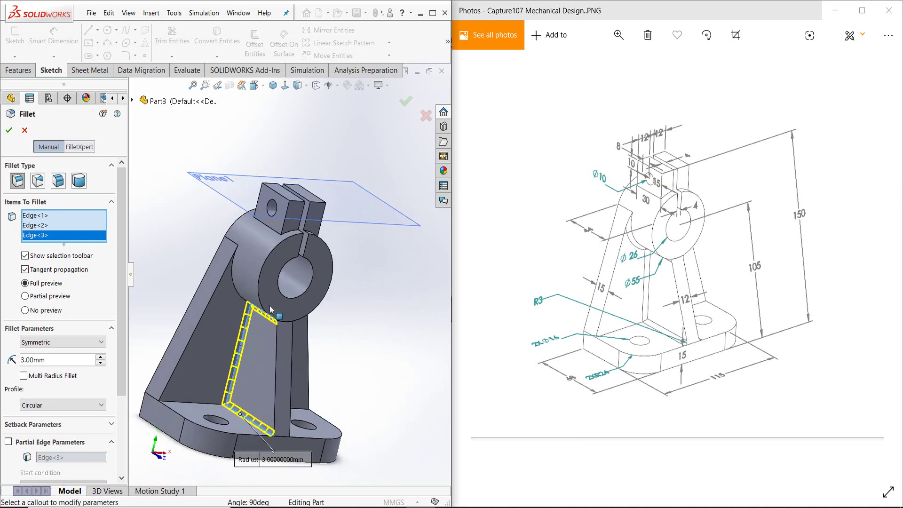
Add the remaining five rib and boss edges and accept Fillet2
left_click(233, 277)
middle_click_drag(233, 277, 223, 338)
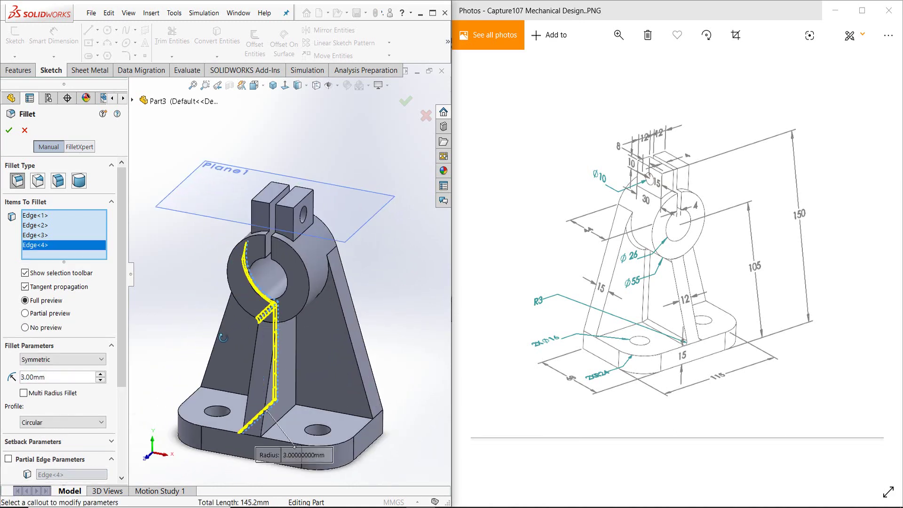
left_click(289, 414)
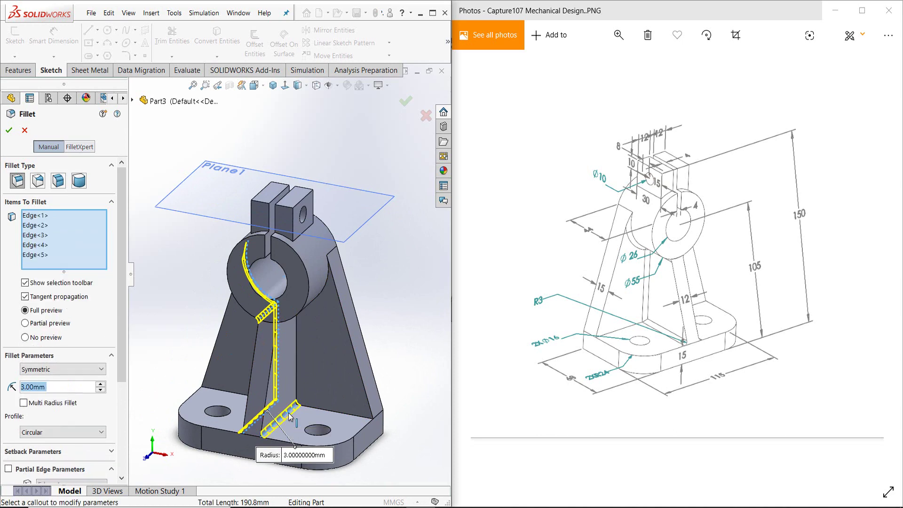
left_click(298, 350)
middle_click_drag(297, 349, 298, 312)
left_click(285, 314)
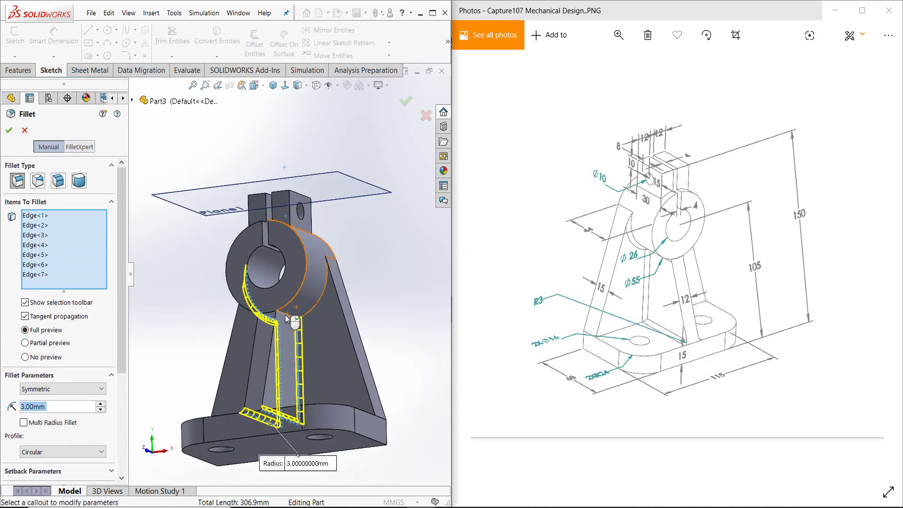
left_click(314, 307)
middle_click_drag(314, 308, 272, 366)
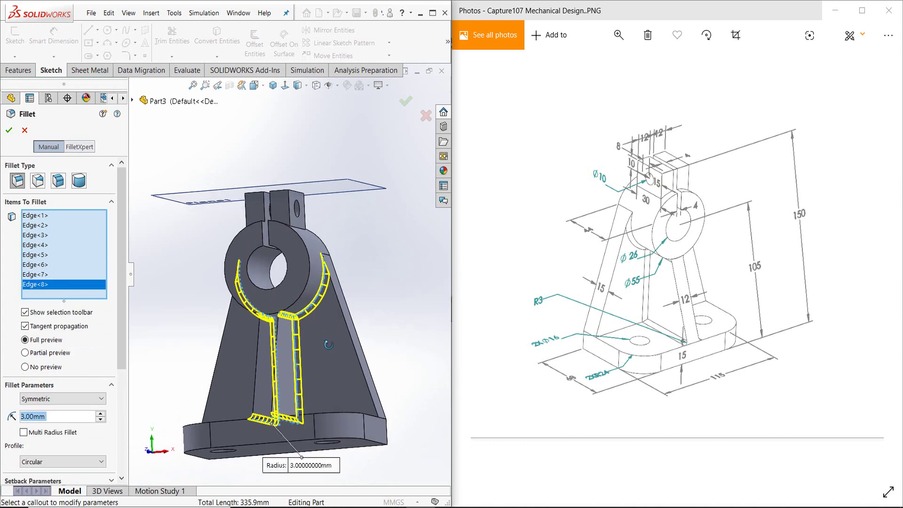
left_click(9, 131)
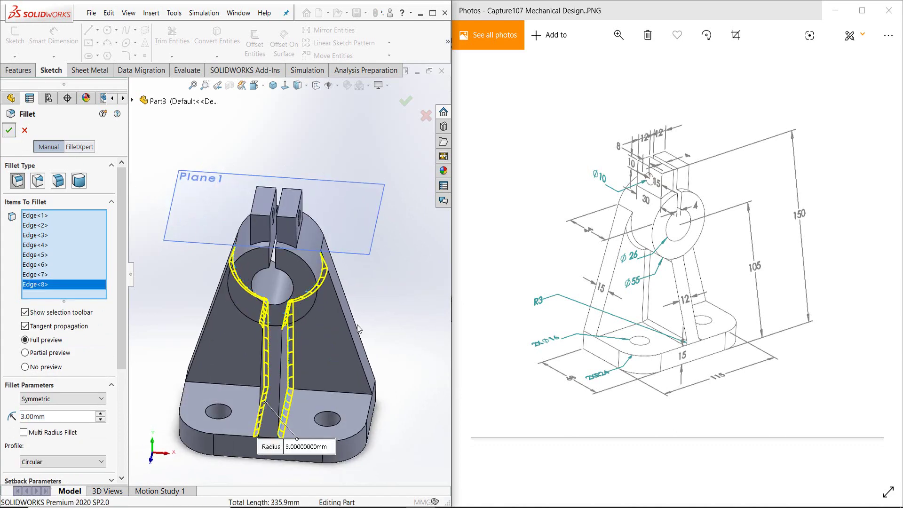
scroll(343, 358, "up", 3)
middle_click_drag(343, 357, 351, 365)
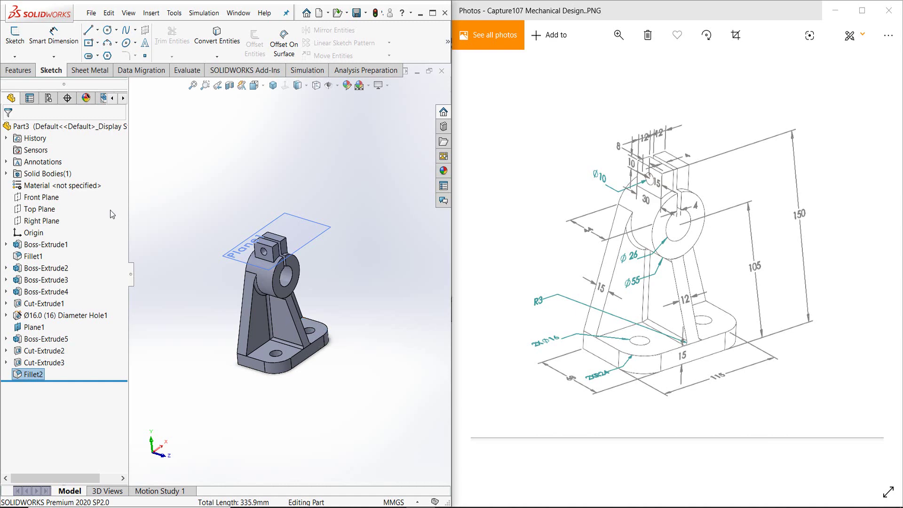
Assign Cast Alloy Steel as the part material and close the Material dialog
right_click(80, 188)
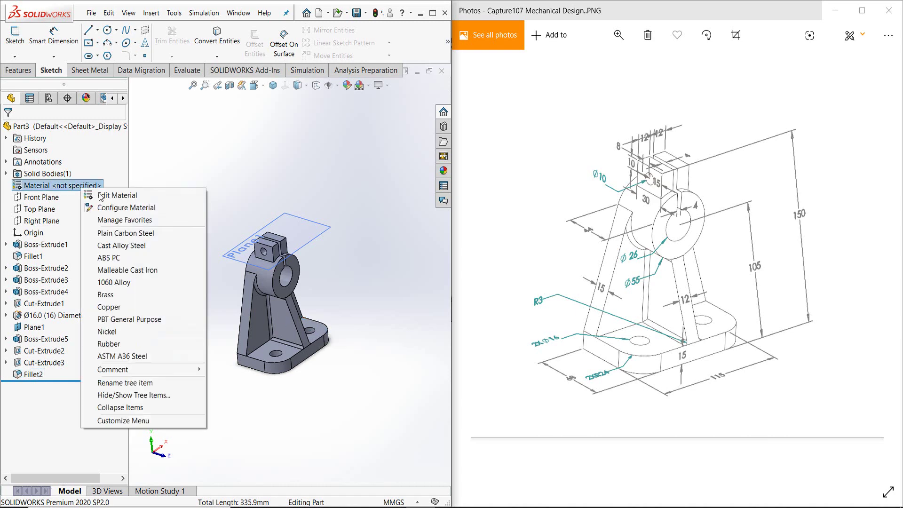
left_click(105, 196)
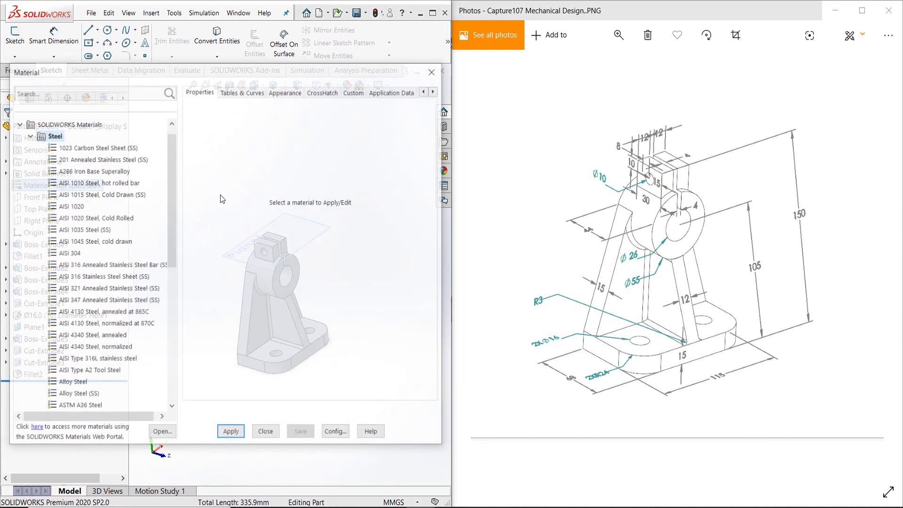
mouse_move(168, 178)
left_mouse_down()
mouse_move(181, 326)
mouse_move(117, 312)
mouse_move(173, 245)
mouse_move(173, 232)
left_mouse_up()
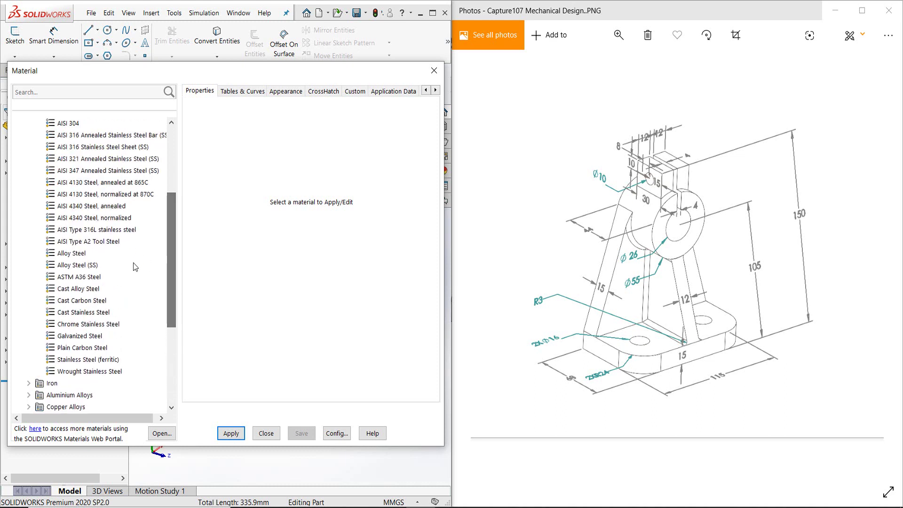
mouse_move(78, 289)
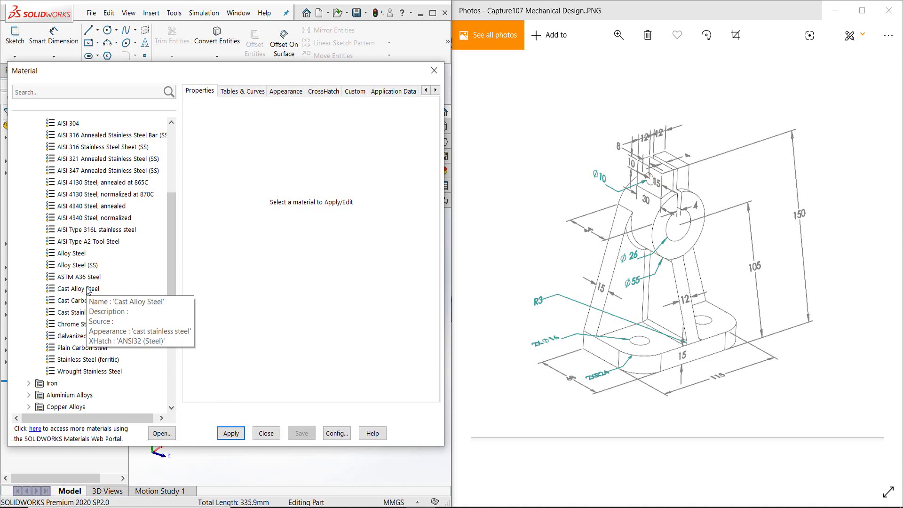
left_click(87, 289)
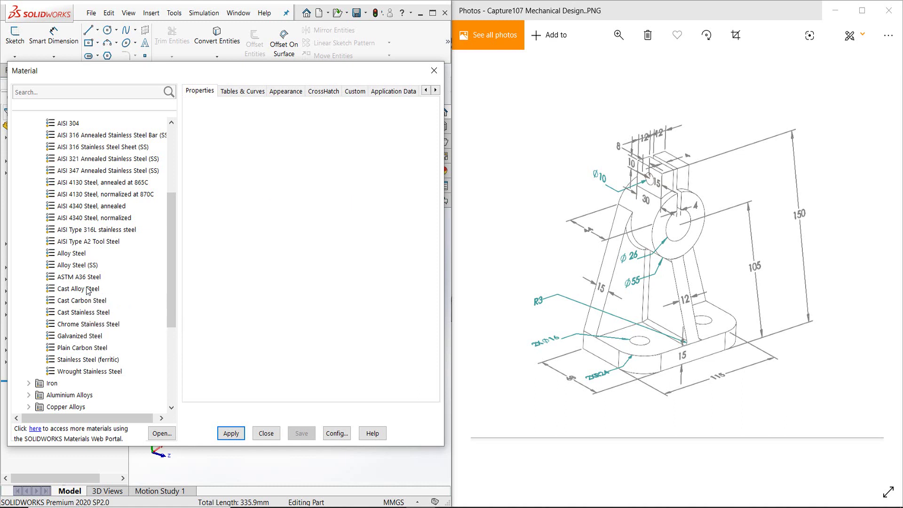
left_click(234, 436)
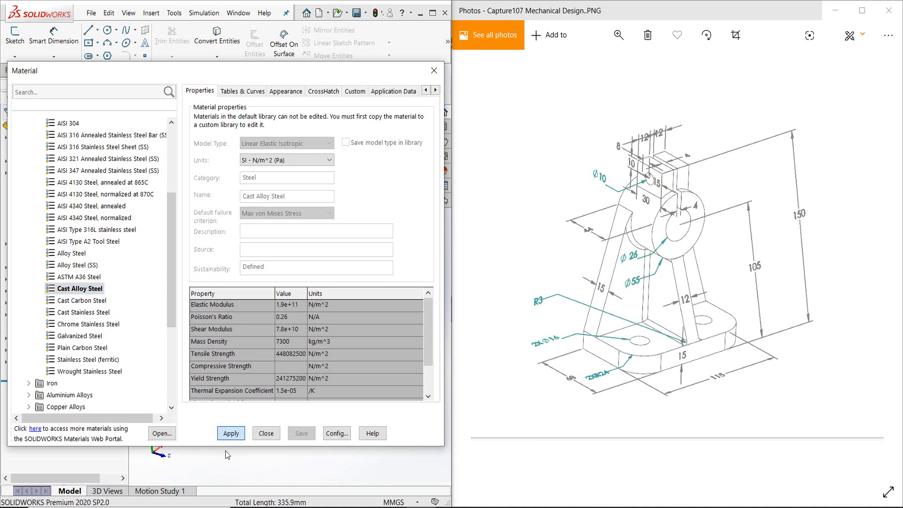
left_click(266, 434)
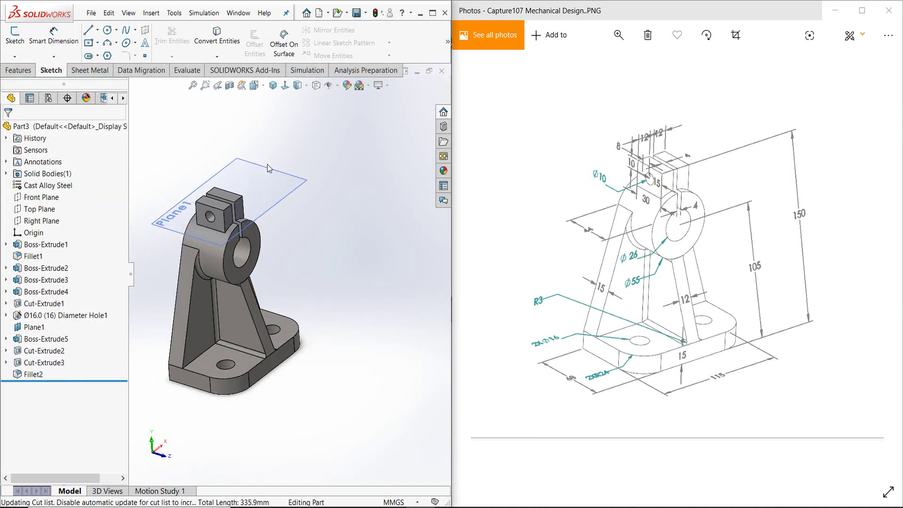
Hide Plane1, then orbit and zoom out to view the finished bracket
left_click(268, 172)
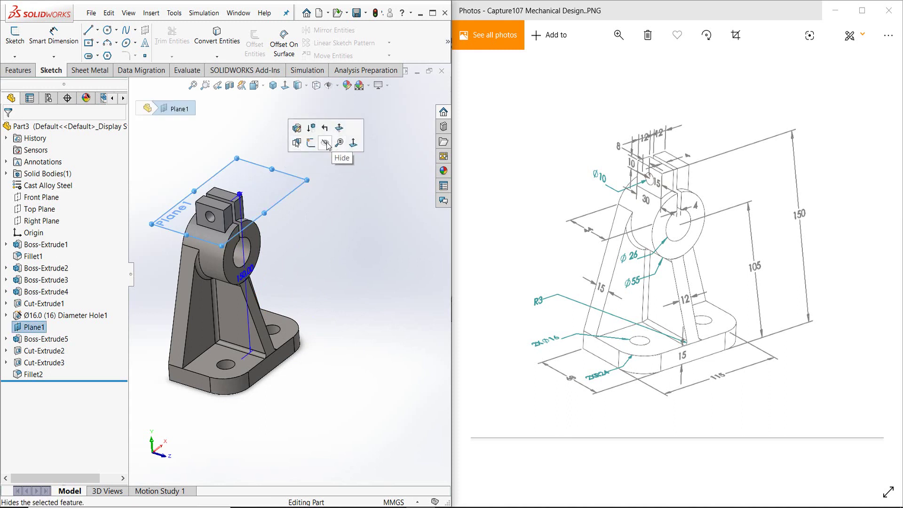
left_click(338, 251)
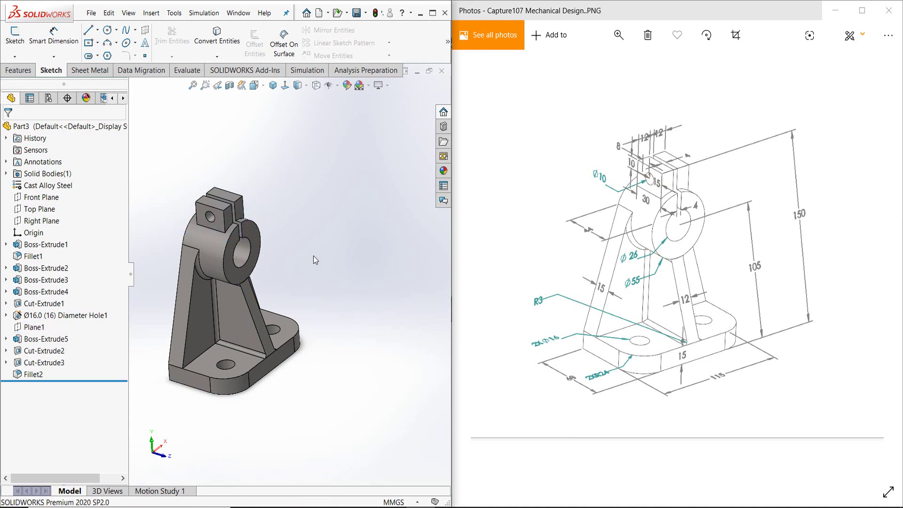
middle_click_drag(313, 256, 313, 240)
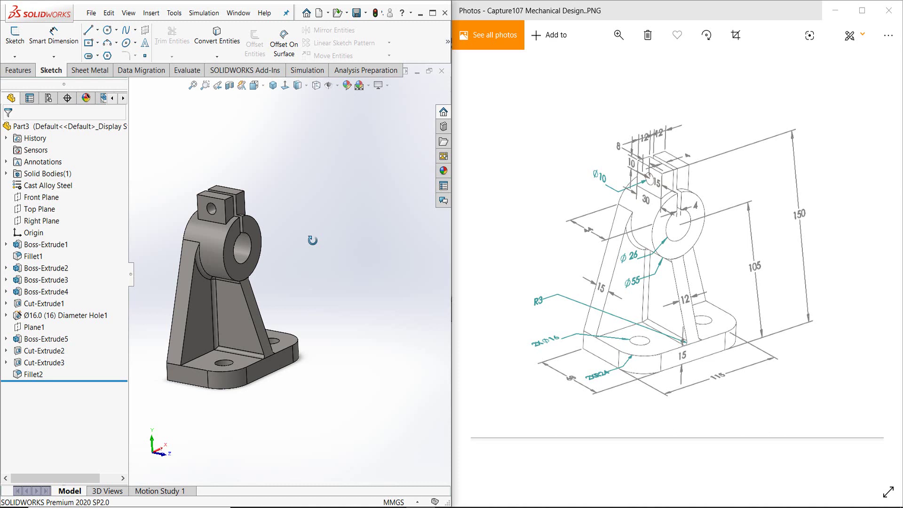
scroll(277, 247, "up", 2)
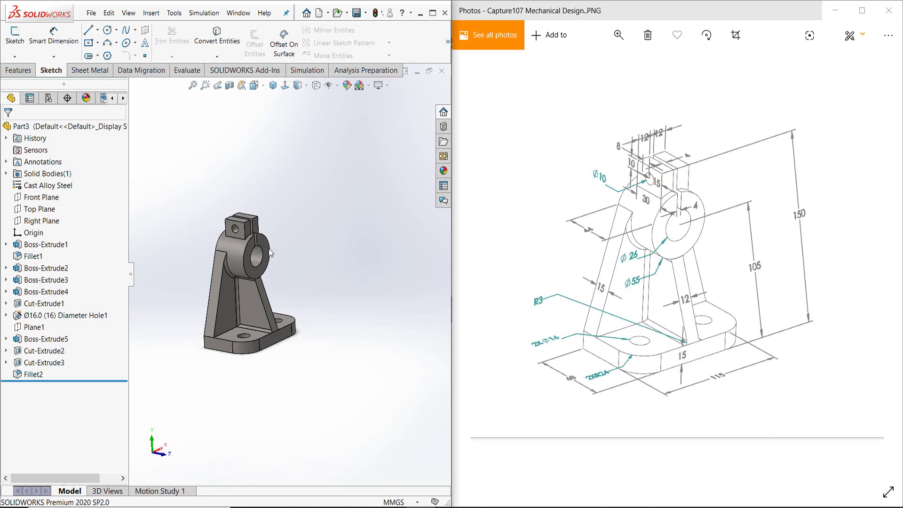
scroll(270, 249, "up", 1)
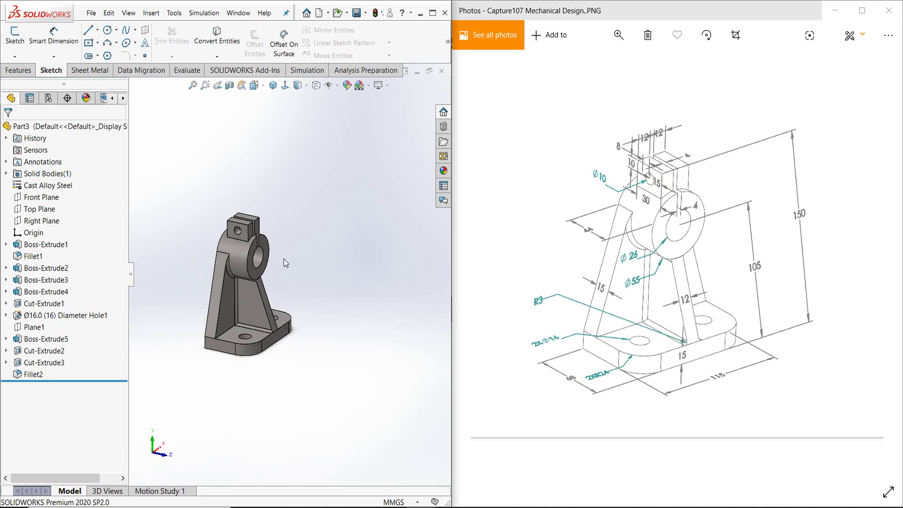